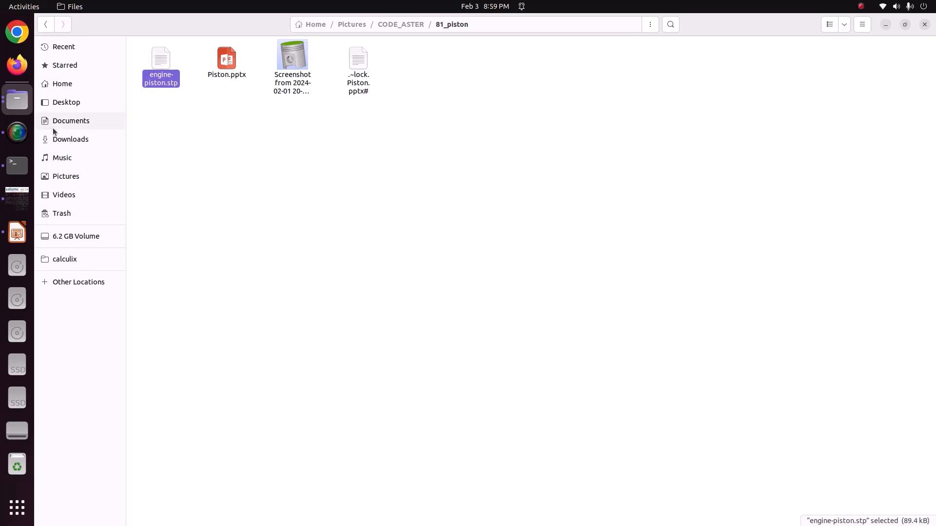
- Switch to salome_meca and open the geometry import for STEP files
{"action": "left_click", "coordinate": [17, 195]}
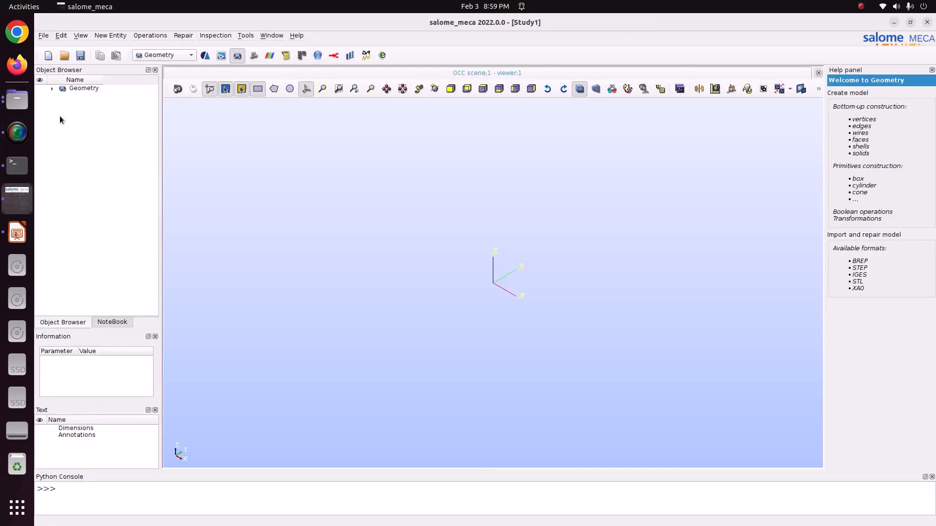
{"action": "left_click", "coordinate": [43, 36]}
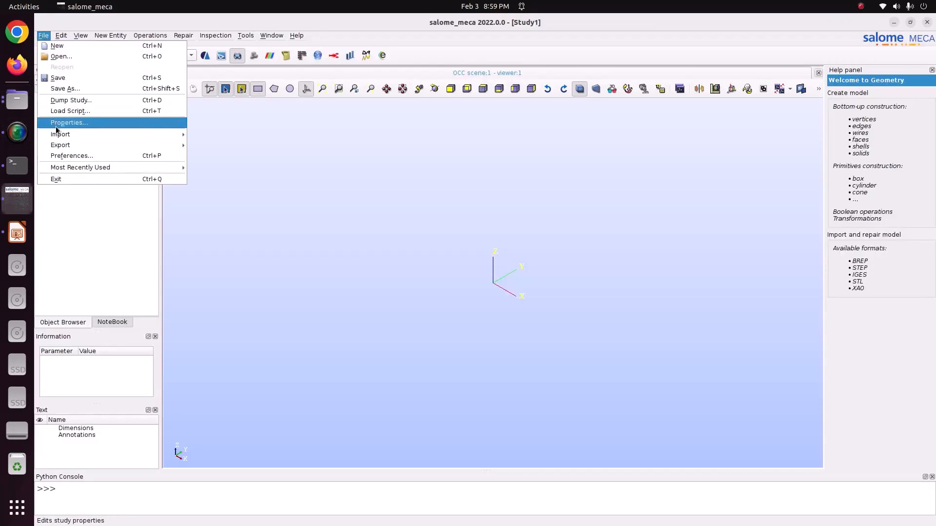
{"action": "mouse_move", "coordinate": [77, 138]}
{"action": "left_click", "coordinate": [209, 145]}
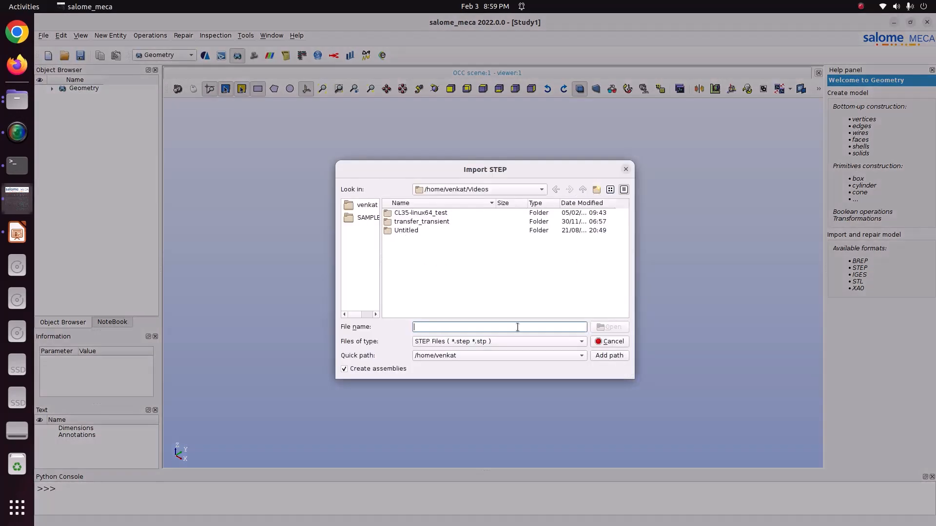
{"action": "left_click", "coordinate": [486, 341]}
{"action": "left_click", "coordinate": [486, 342]}
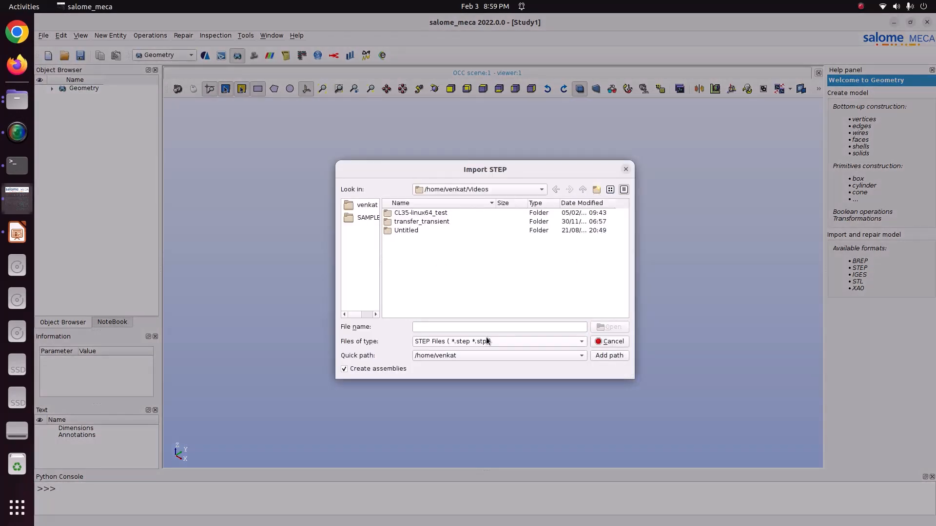
{"action": "left_click", "coordinate": [487, 342]}
{"action": "left_click", "coordinate": [486, 341]}
- Import engine-piston.stp from the Pictures/CODE_ASTER/81_piston folder
{"action": "left_click", "coordinate": [368, 207]}
{"action": "double_click", "coordinate": [424, 299]}
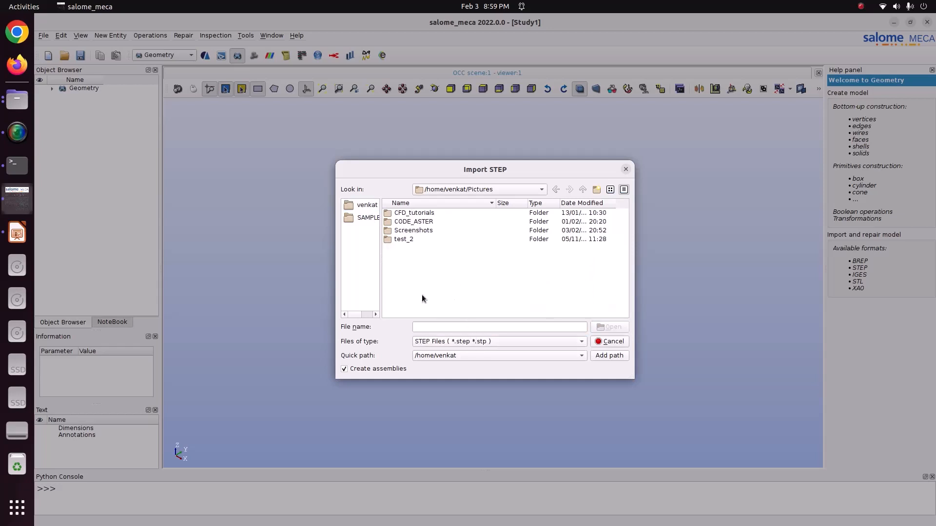
{"action": "left_click", "coordinate": [411, 223]}
{"action": "double_click", "coordinate": [411, 223]}
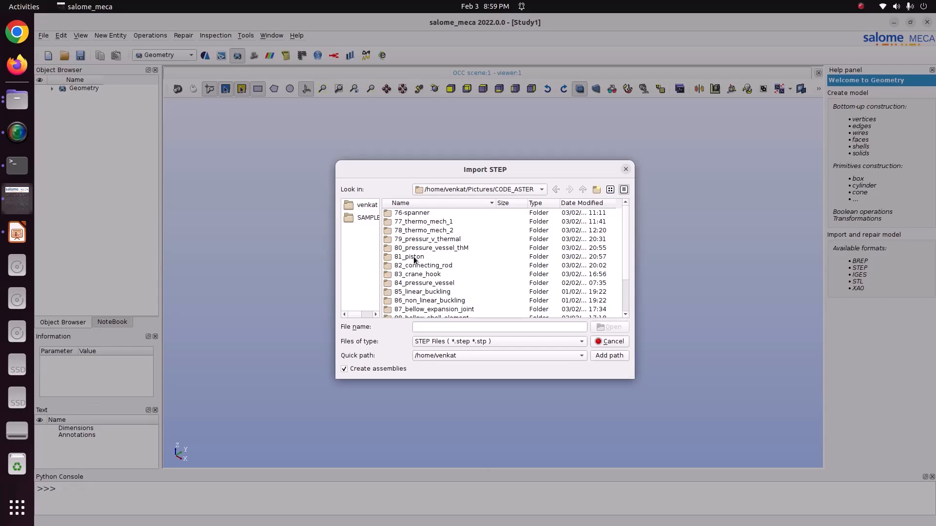
{"action": "double_click", "coordinate": [413, 256]}
{"action": "left_click", "coordinate": [417, 212]}
{"action": "left_click", "coordinate": [601, 330]}
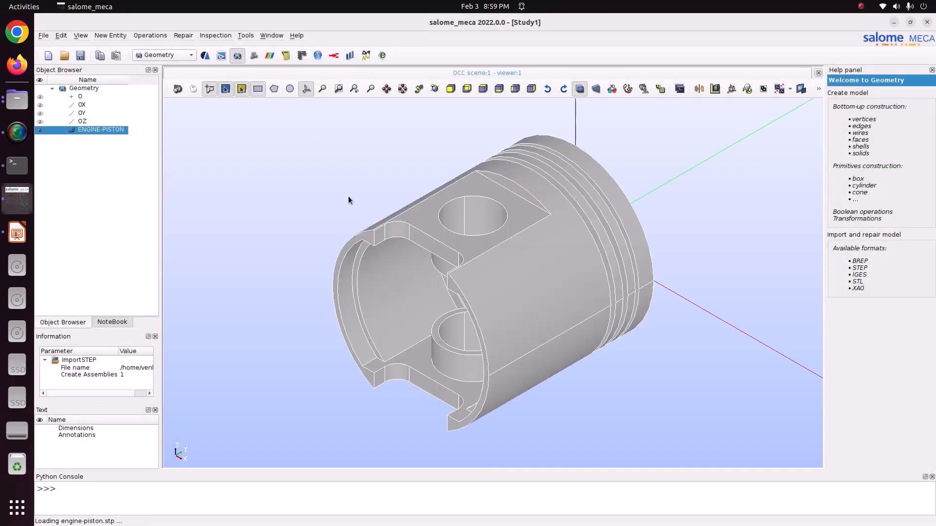
- Inspect the bounding box dimensions of the ENGINE-PISTON solid without creating a box
{"action": "left_click", "coordinate": [434, 88]}
{"action": "left_click_drag", "start_coordinate": [487, 170], "coordinate": [631, 348]}
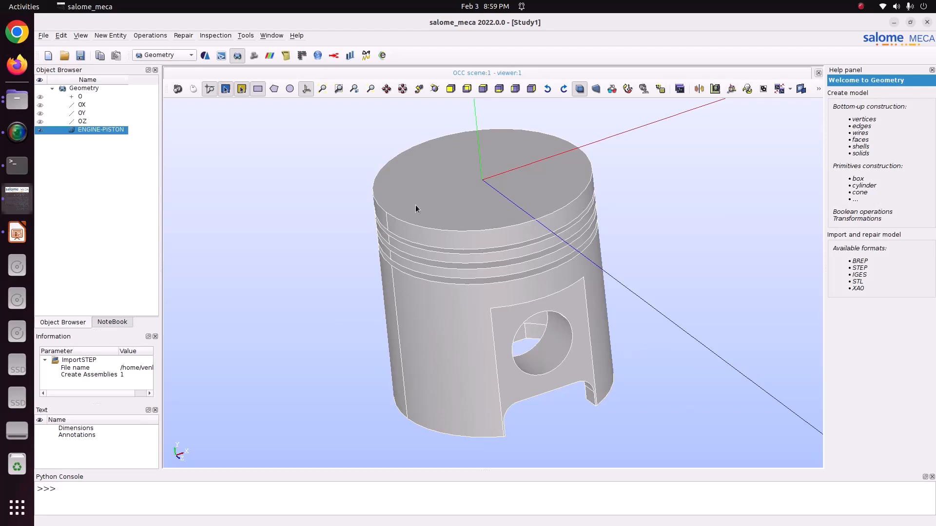
{"action": "left_click", "coordinate": [213, 36]}
{"action": "mouse_move", "coordinate": [230, 125]}
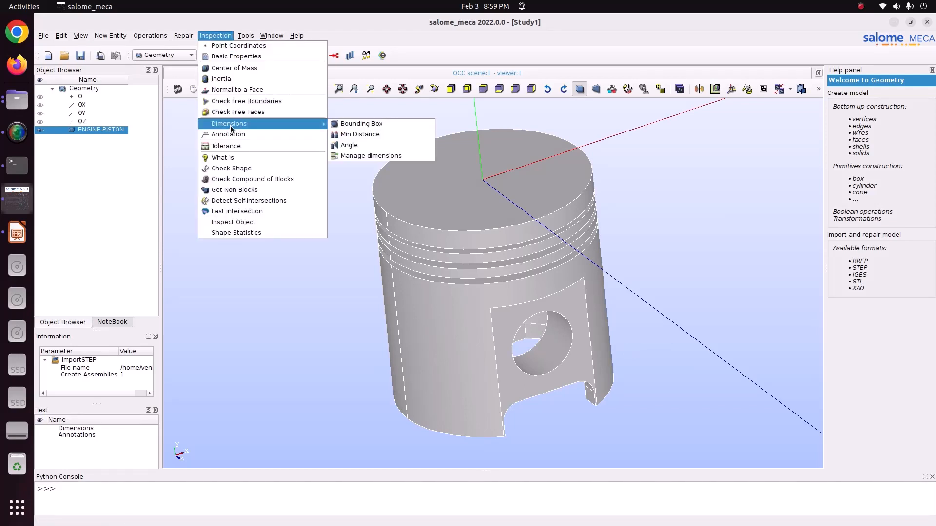
{"action": "left_click", "coordinate": [345, 123]}
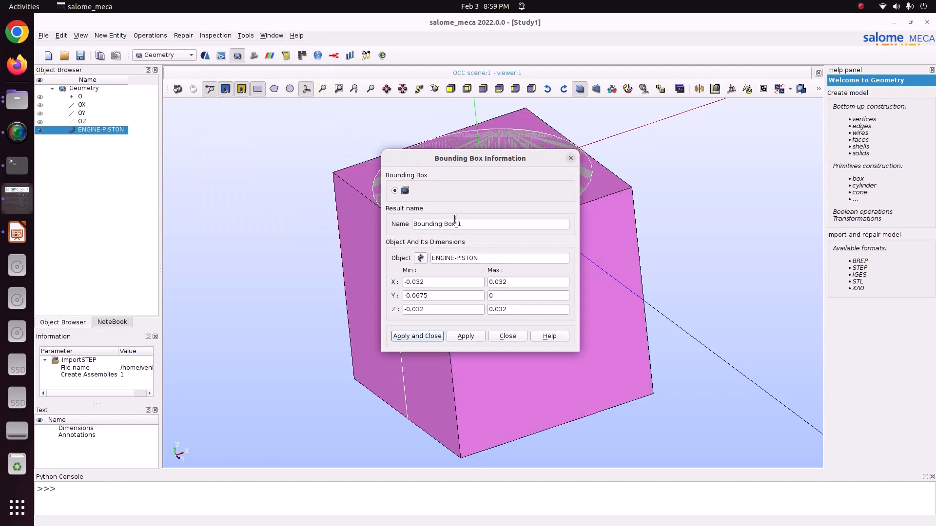
{"action": "left_click_drag", "start_coordinate": [474, 165], "coordinate": [276, 104]}
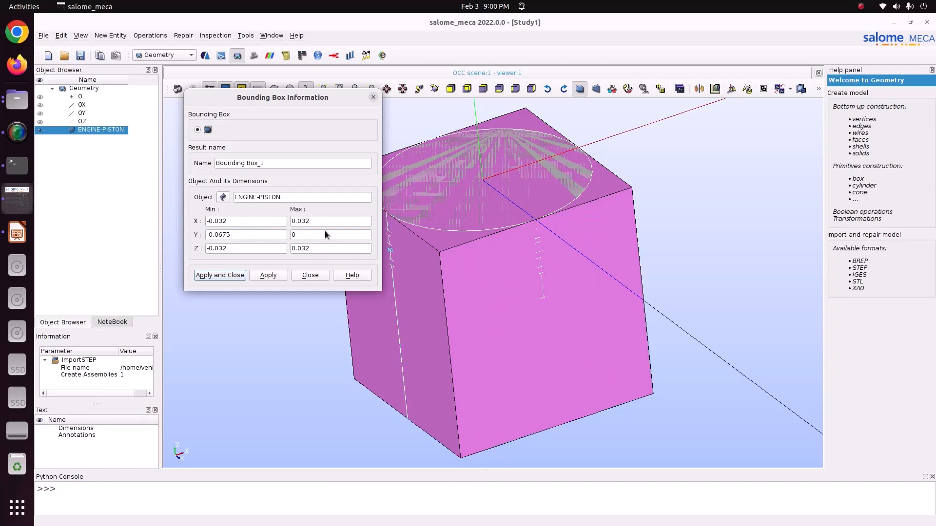
{"action": "left_click", "coordinate": [310, 276]}
- Review the piston's material data, pressure load and fixed supports on the Piston.pptx slide in LibreOffice Impress, and return to salome_meca
{"action": "scroll", "coordinate": [474, 295], "scroll_direction": "up", "scroll_amount": 3}
{"action": "scroll", "coordinate": [474, 295], "scroll_direction": "down", "scroll_amount": 3}
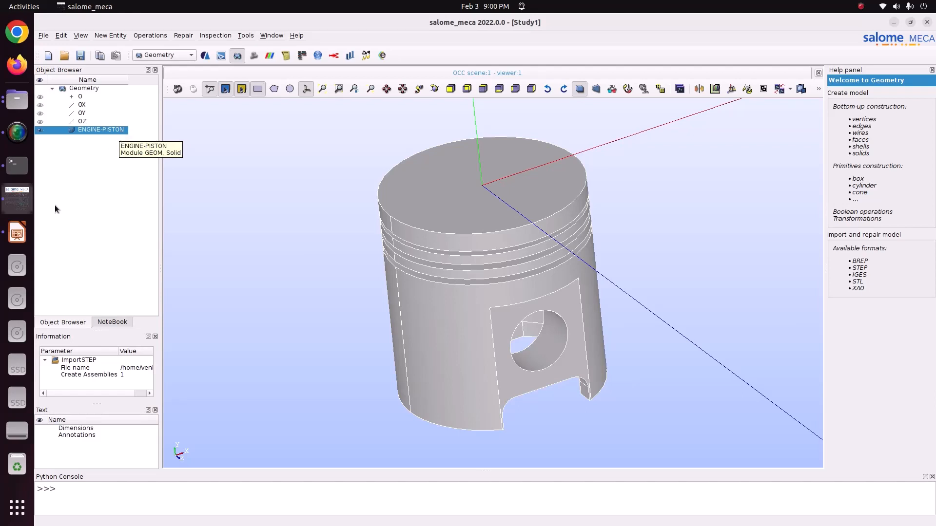
{"action": "left_click", "coordinate": [17, 234]}
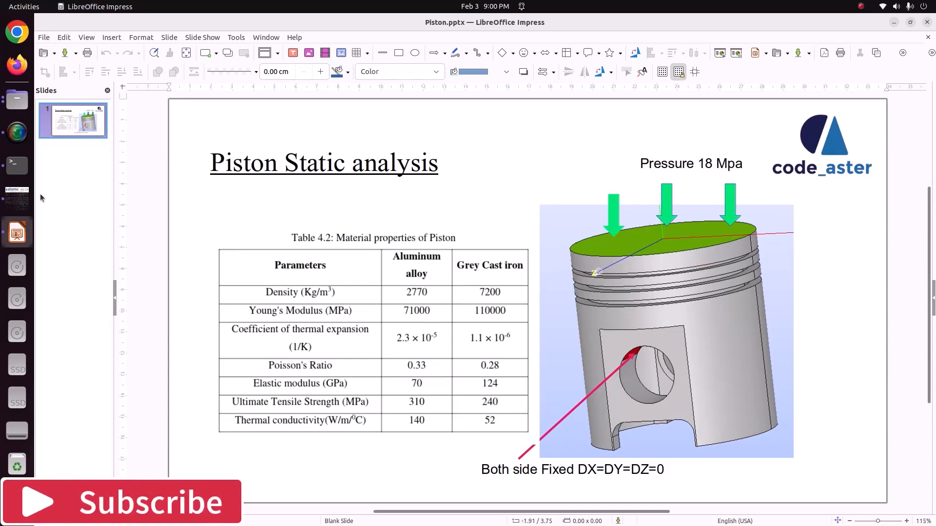
{"action": "left_click", "coordinate": [23, 199]}
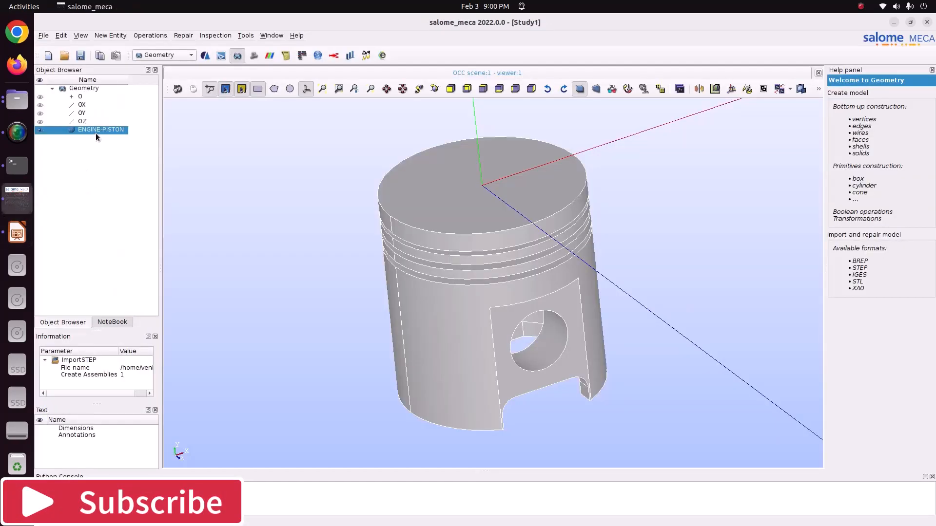
- Create a face group named Pressure on ENGINE-PISTON from the flat crown face
{"action": "left_click", "coordinate": [109, 35]}
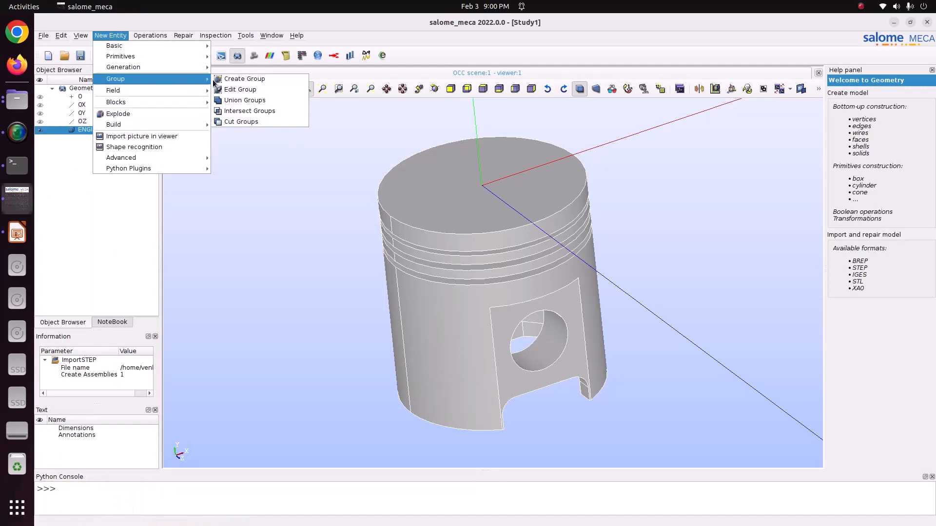
{"action": "left_click", "coordinate": [226, 82]}
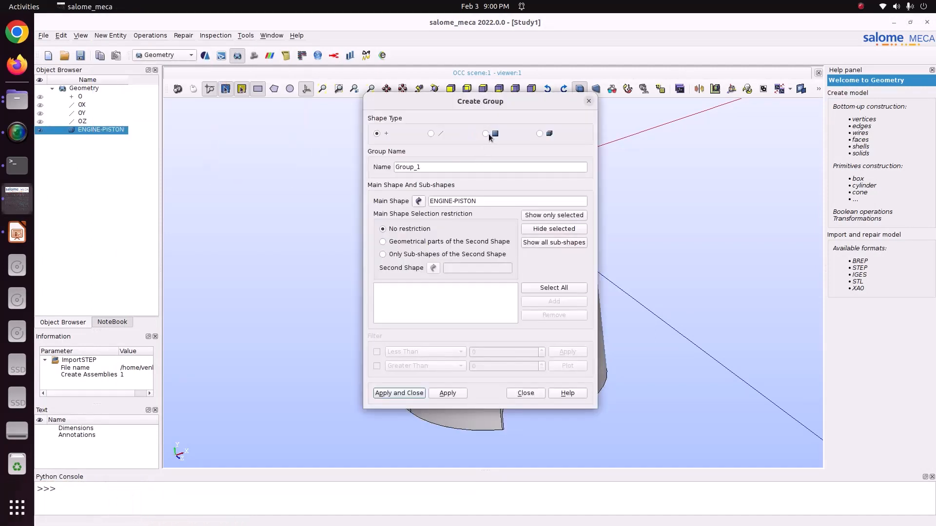
{"action": "left_click", "coordinate": [486, 133]}
{"action": "left_click_drag", "start_coordinate": [499, 110], "coordinate": [267, 103]}
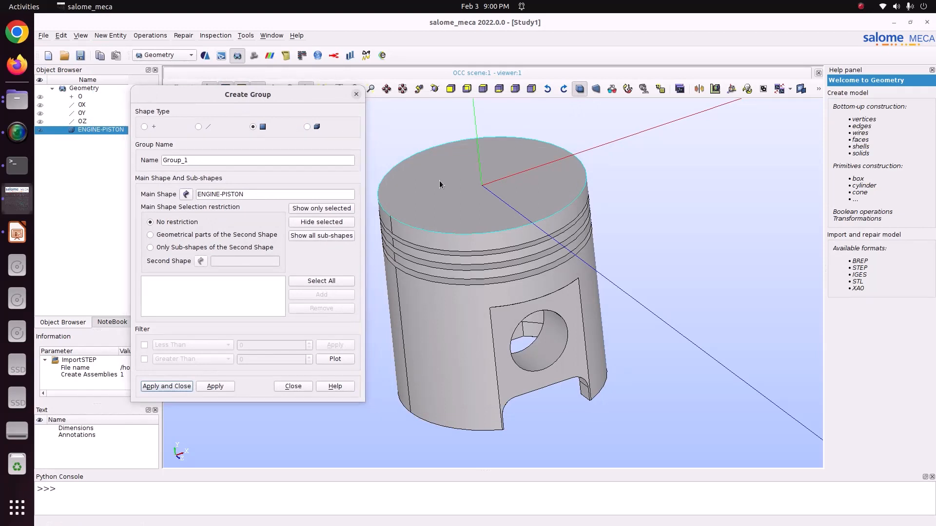
{"action": "left_click", "coordinate": [440, 181]}
{"action": "left_click", "coordinate": [321, 294]}
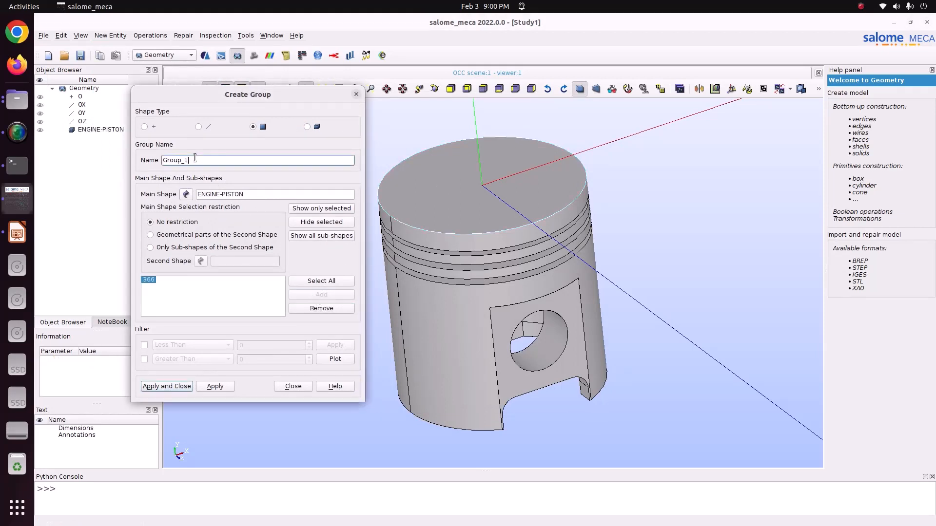
{"action": "double_click", "coordinate": [194, 160]}
{"action": "type", "text": "Pressure"}
{"action": "left_click", "coordinate": [215, 386]}
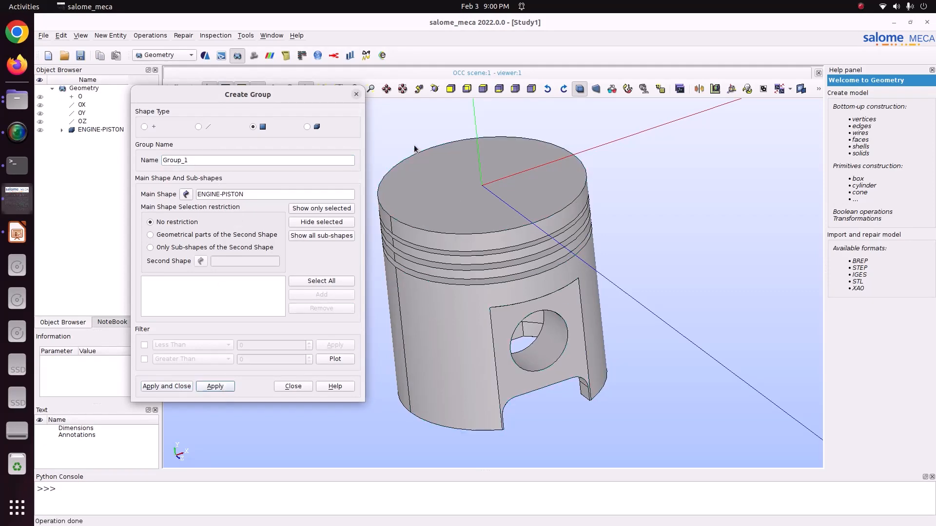
- Create a face group named Fix_xyz from the crown-side half-cylinder faces of the two piston pin holes
{"action": "left_click", "coordinate": [434, 89]}
{"action": "left_click_drag", "start_coordinate": [527, 363], "coordinate": [504, 364]}
{"action": "left_click", "coordinate": [495, 252]}
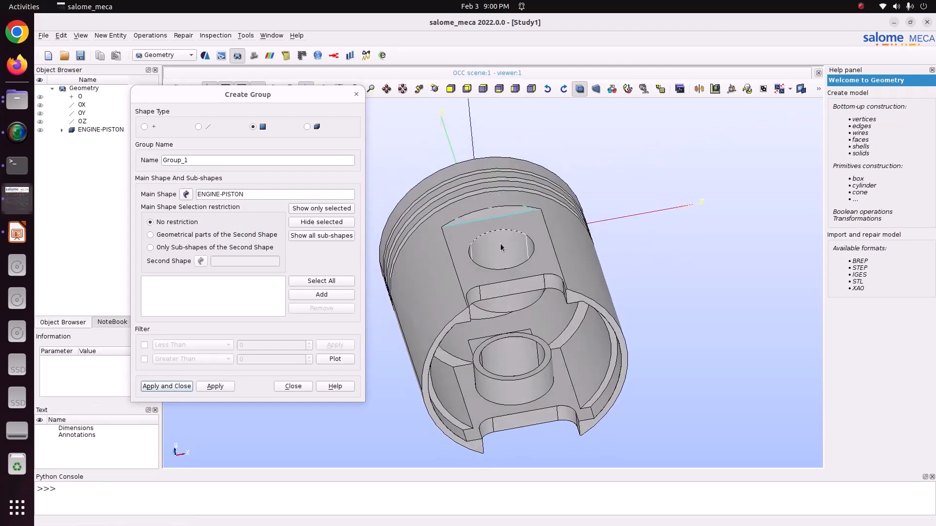
{"action": "left_click", "coordinate": [503, 360], "text": "shift"}
{"action": "left_click", "coordinate": [211, 389]}
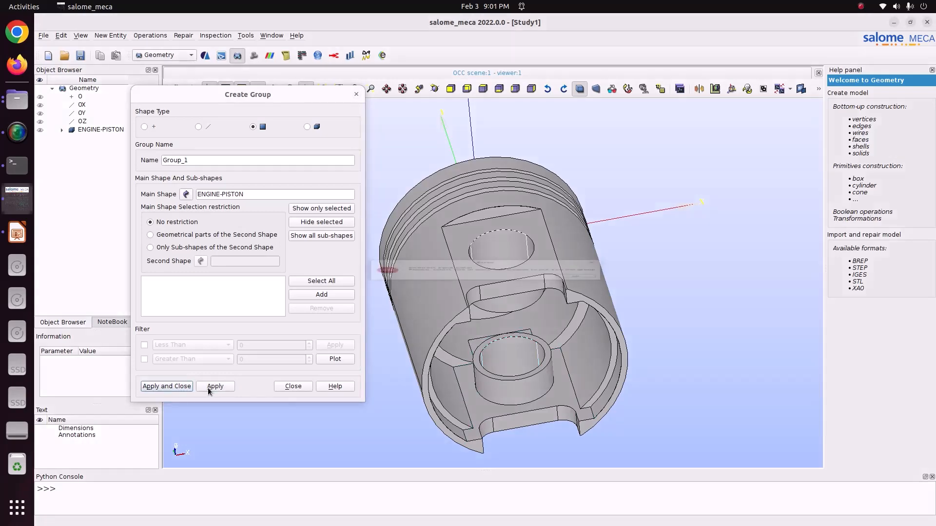
{"action": "left_click", "coordinate": [565, 293]}
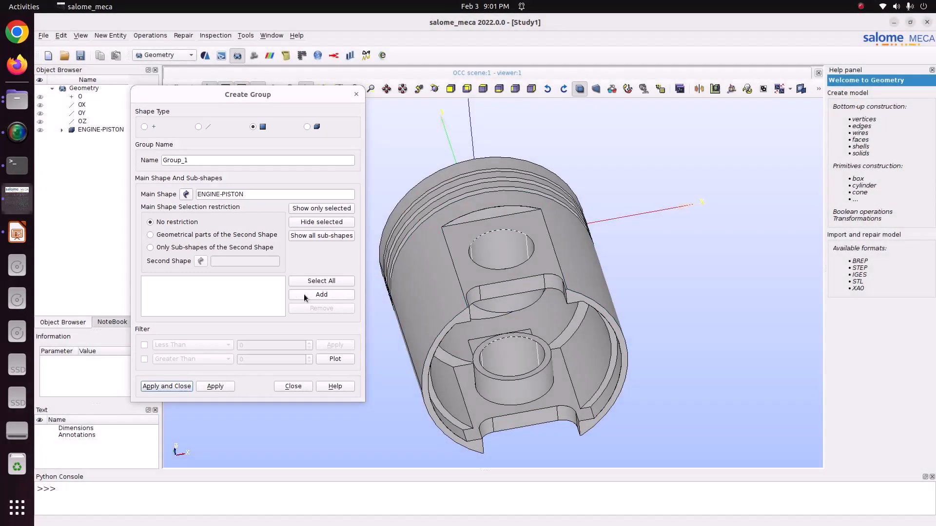
{"action": "left_click", "coordinate": [303, 294]}
{"action": "double_click", "coordinate": [203, 160]}
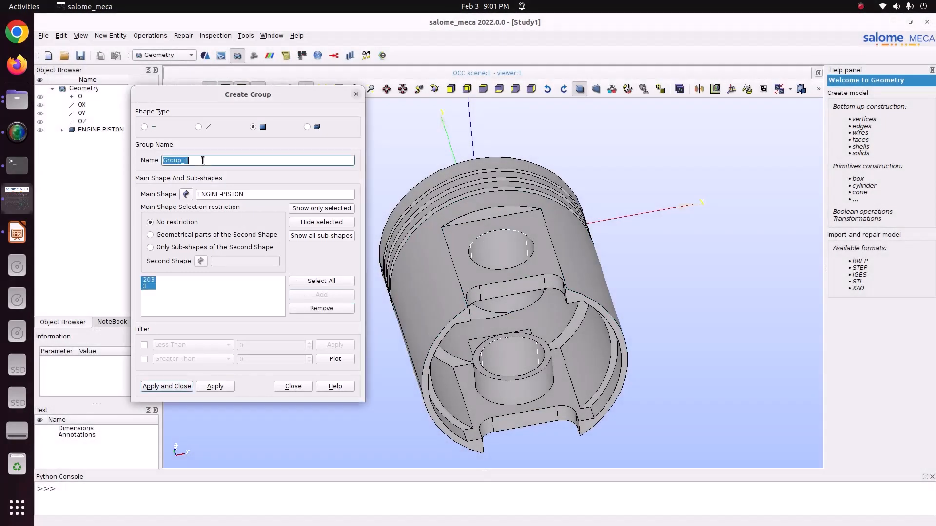
{"action": "type", "text": "Fl"}
{"action": "left_click", "coordinate": [177, 386]}
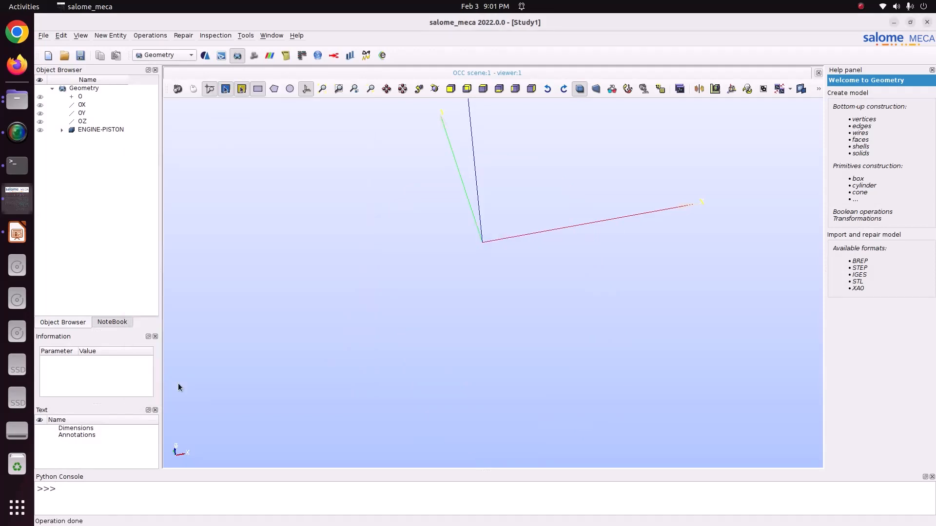
- Display the Pressure and Fix_xyz groups under ENGINE-PISTON and check their faces from several angles
{"action": "left_click", "coordinate": [61, 130]}
{"action": "left_click", "coordinate": [41, 138]}
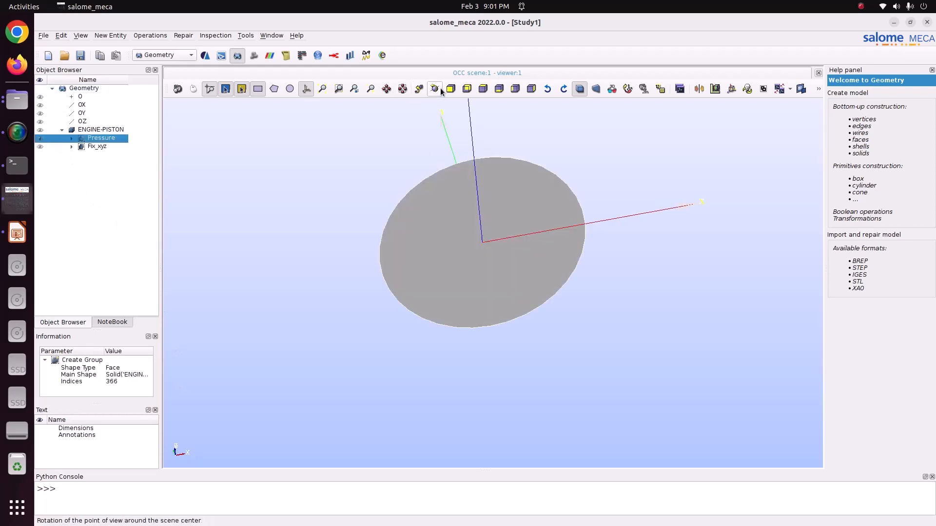
{"action": "left_click", "coordinate": [39, 148]}
{"action": "left_click_drag", "start_coordinate": [266, 210], "coordinate": [323, 172]}
{"action": "left_click", "coordinate": [435, 89]}
{"action": "left_click_drag", "start_coordinate": [437, 142], "coordinate": [350, 272]}
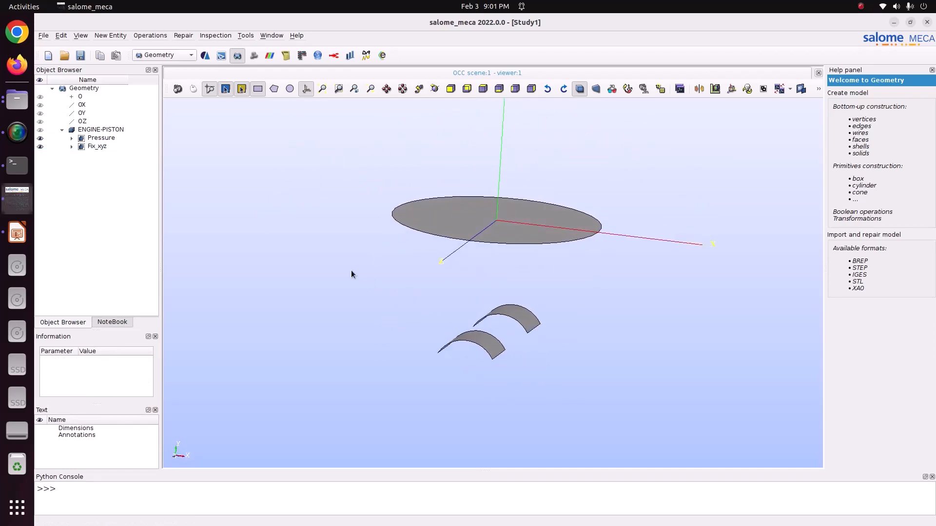
- Save the study as Study1 in the CODE_ASTER/81_piston folder
{"action": "left_click", "coordinate": [43, 36]}
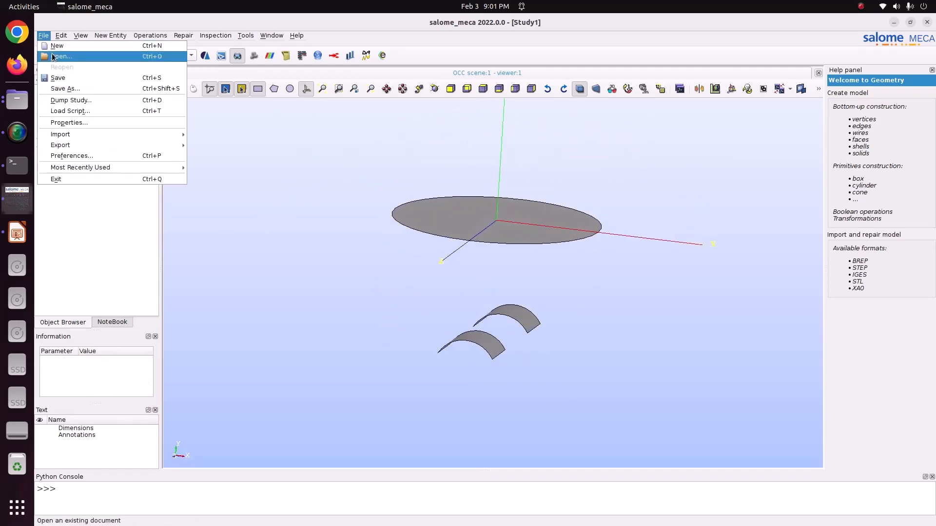
{"action": "left_click", "coordinate": [64, 87]}
{"action": "left_click", "coordinate": [478, 190]}
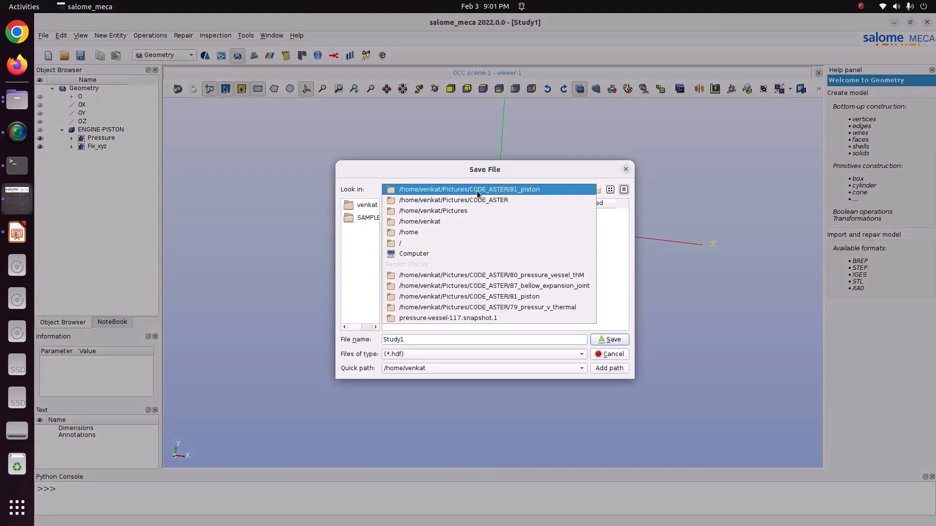
{"action": "left_click", "coordinate": [475, 203]}
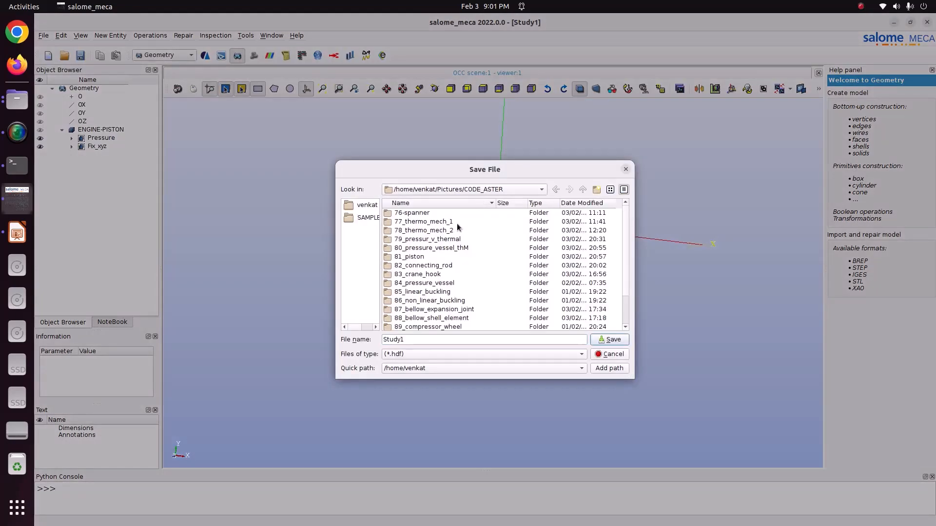
{"action": "double_click", "coordinate": [418, 256]}
{"action": "left_click", "coordinate": [613, 340]}
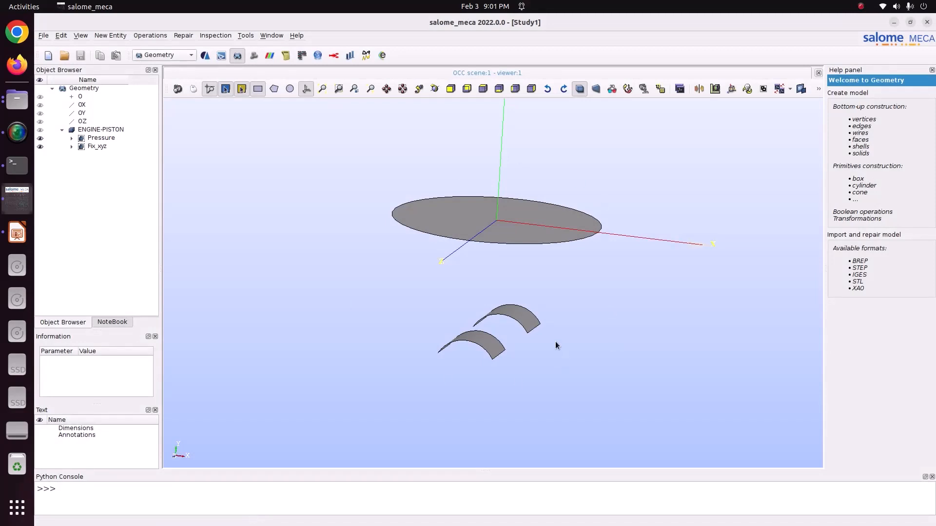
- Switch to the Mesh module and start a new mesh on ENGINE-PISTON with Gmsh as the 3D algorithm
{"action": "left_click", "coordinate": [165, 55]}
{"action": "left_click", "coordinate": [165, 66]}
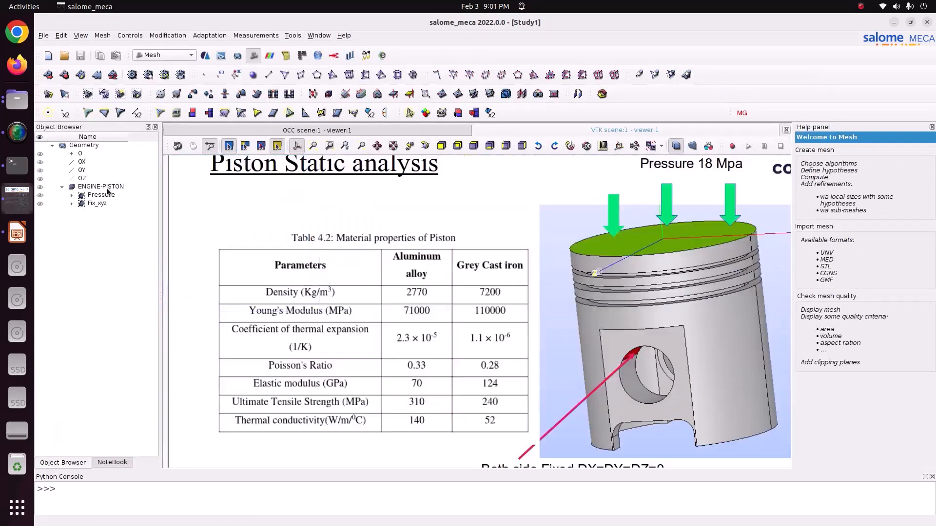
{"action": "left_click", "coordinate": [108, 188]}
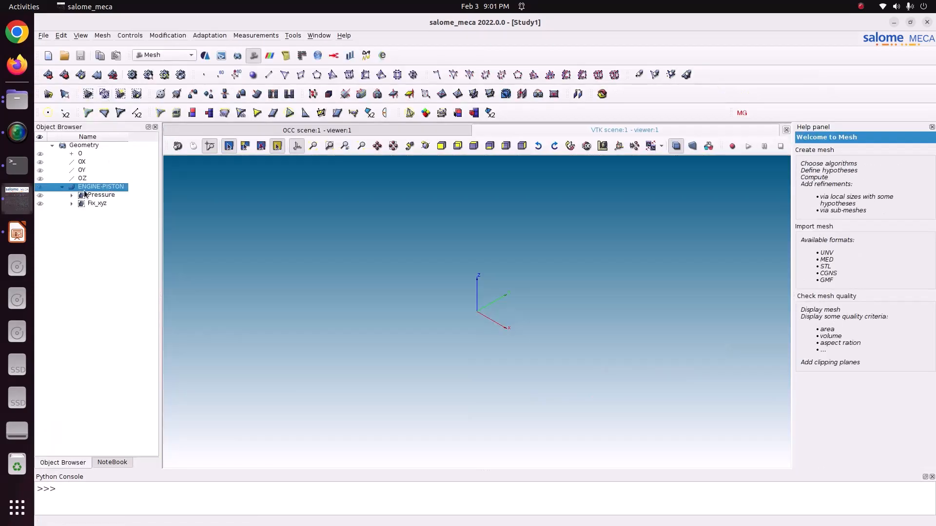
{"action": "left_click", "coordinate": [103, 35]}
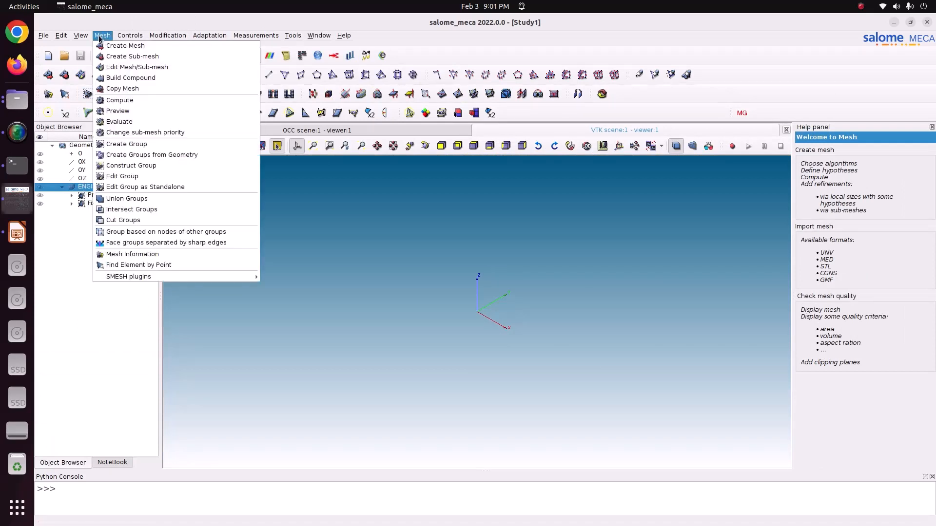
{"action": "left_click", "coordinate": [122, 43]}
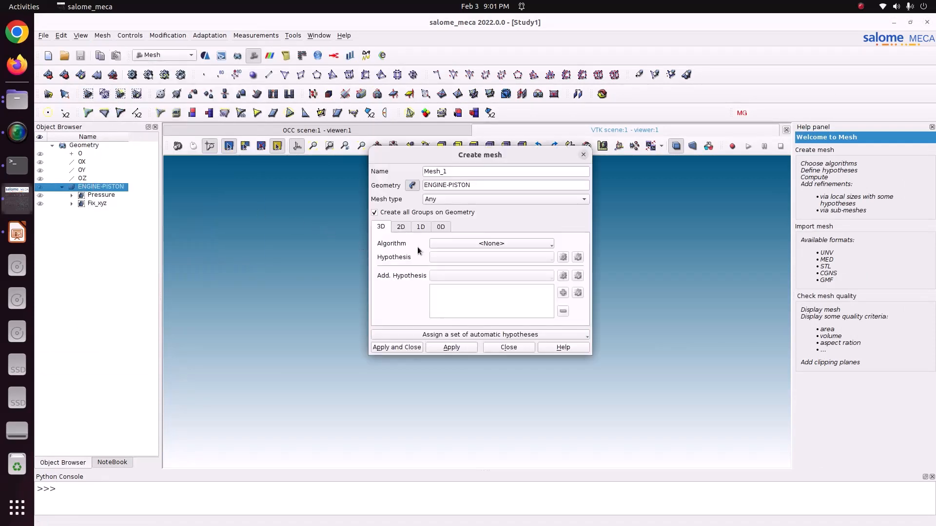
{"action": "left_click", "coordinate": [487, 243]}
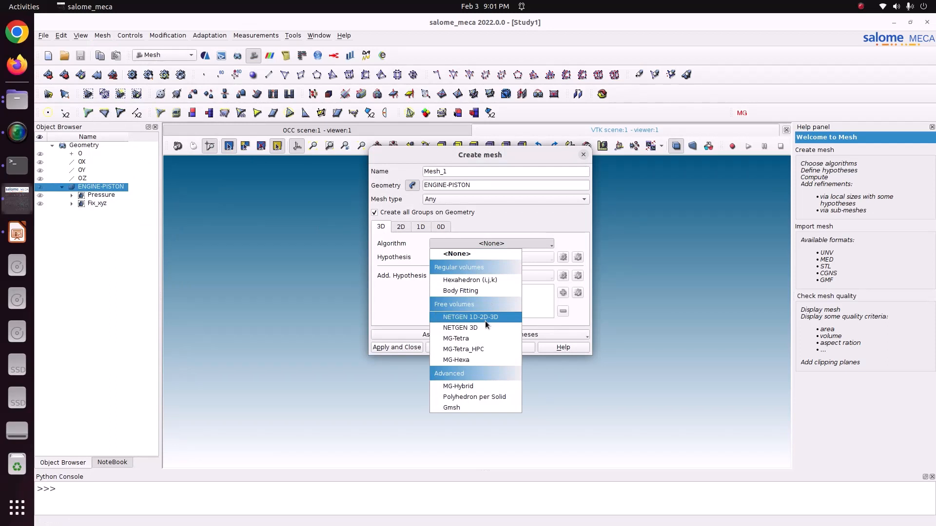
{"action": "left_click", "coordinate": [456, 408]}
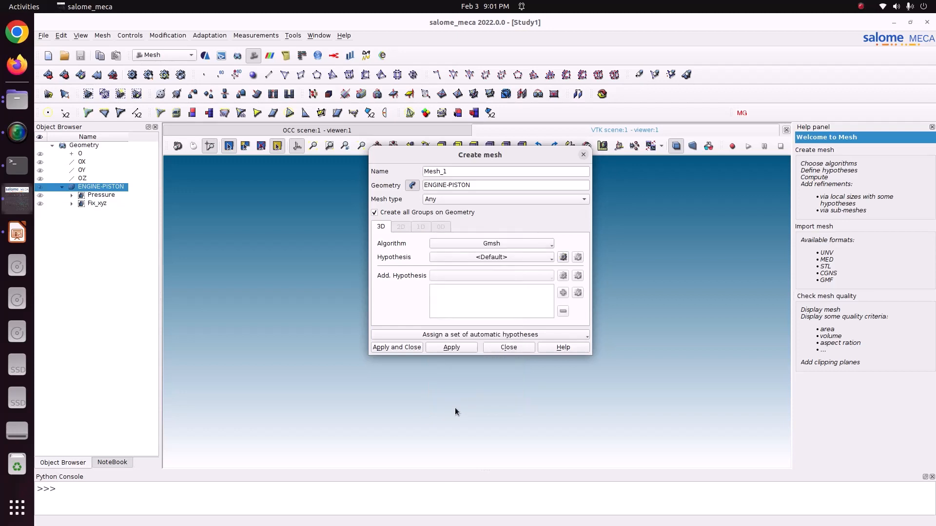
- Add a Gmsh Parameters hypothesis with the Automatic 2D algorithm, Delaunay 3D algorithm and Simple 2D recombination
{"action": "left_click", "coordinate": [563, 258]}
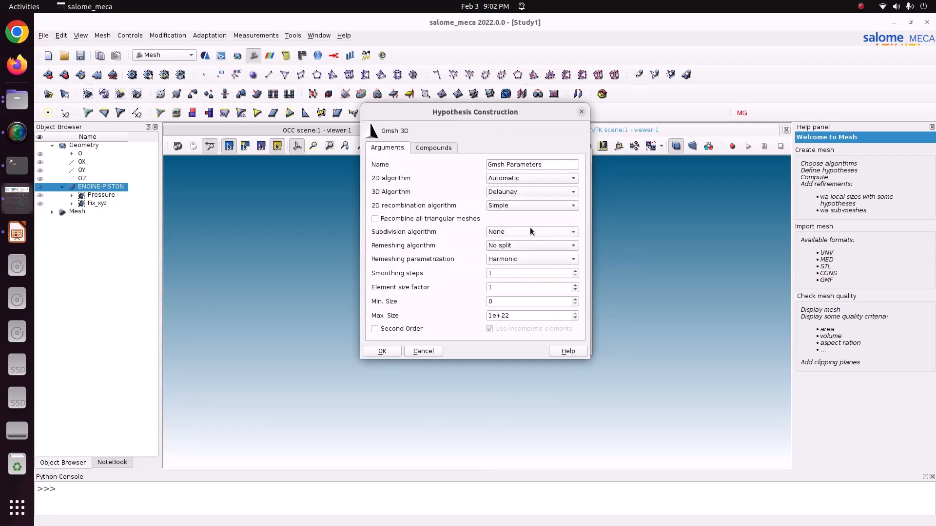
{"action": "left_click", "coordinate": [513, 180]}
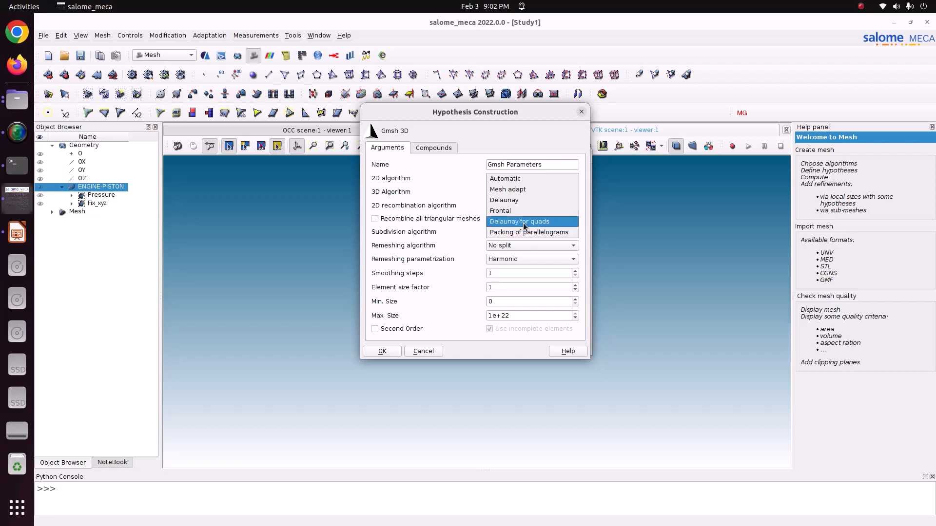
{"action": "left_click", "coordinate": [515, 182]}
{"action": "left_click", "coordinate": [515, 192]}
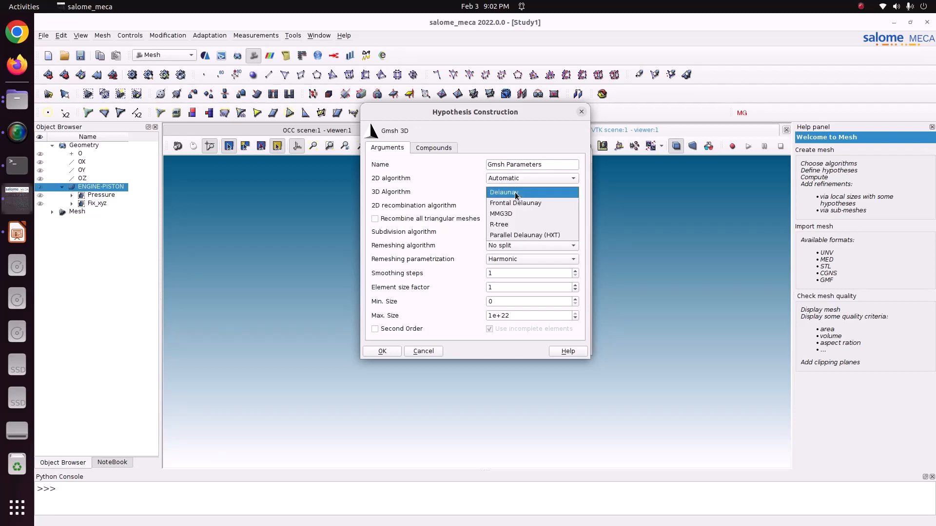
{"action": "left_click", "coordinate": [515, 192]}
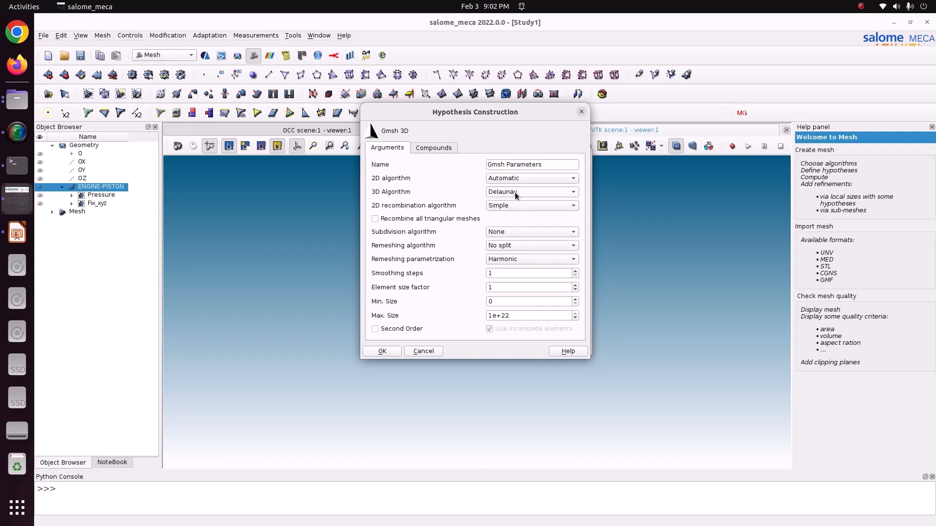
{"action": "left_click", "coordinate": [521, 205]}
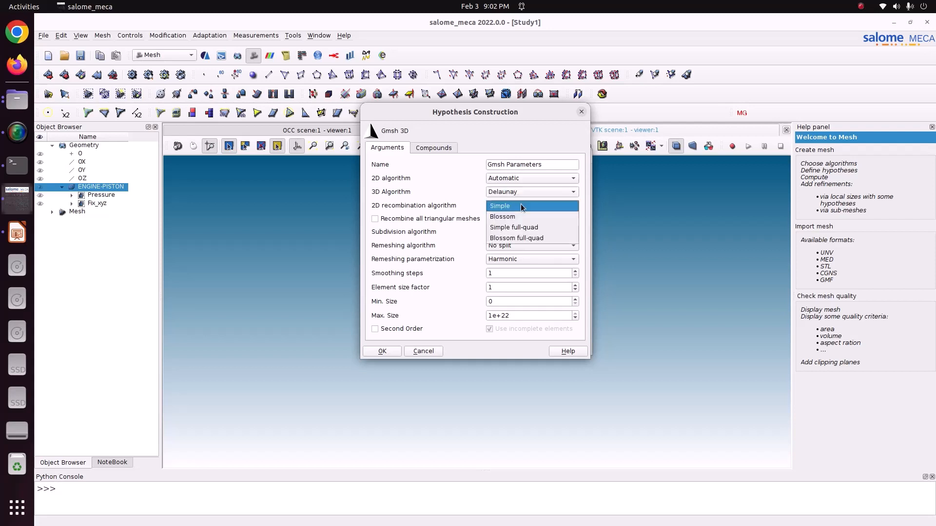
{"action": "left_click", "coordinate": [522, 206]}
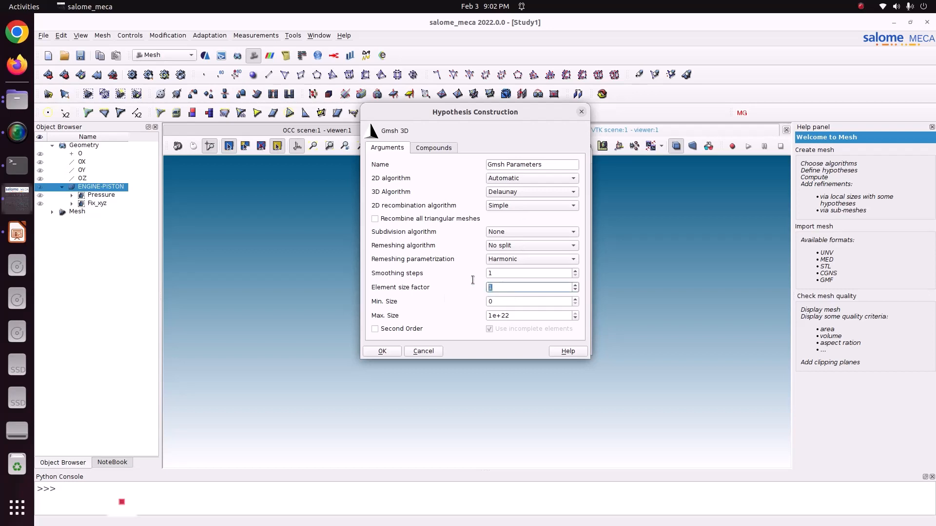
- Set the hypothesis minimum size to 0.001 and maximum size to 1, and create the mesh definition
{"action": "left_click", "coordinate": [497, 302]}
{"action": "left_click_drag", "start_coordinate": [497, 301], "coordinate": [472, 294]}
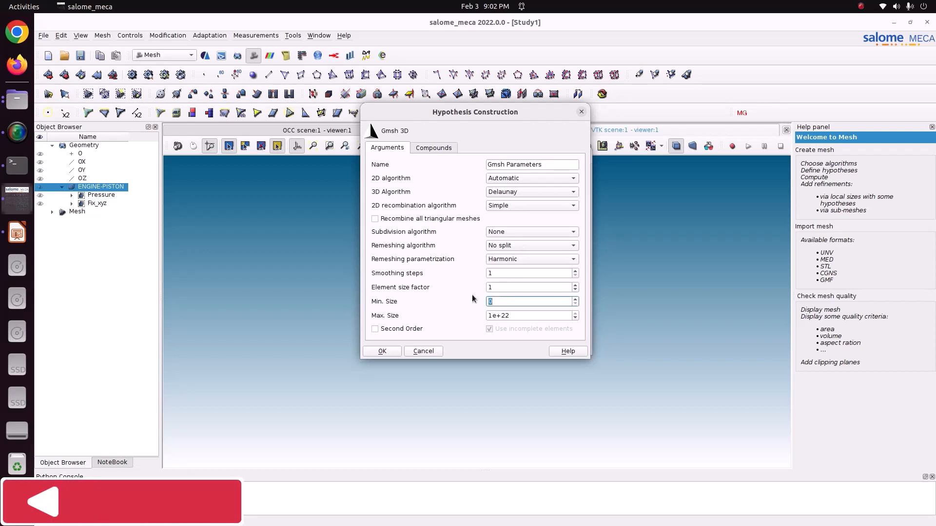
{"action": "type", "text": "0.00"}
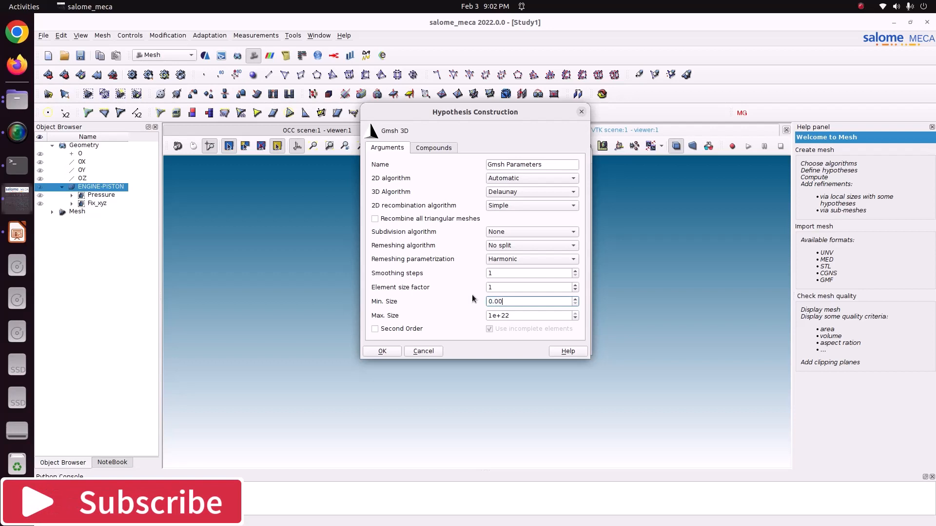
{"action": "type", "text": "1"}
{"action": "key", "text": "Tab"}
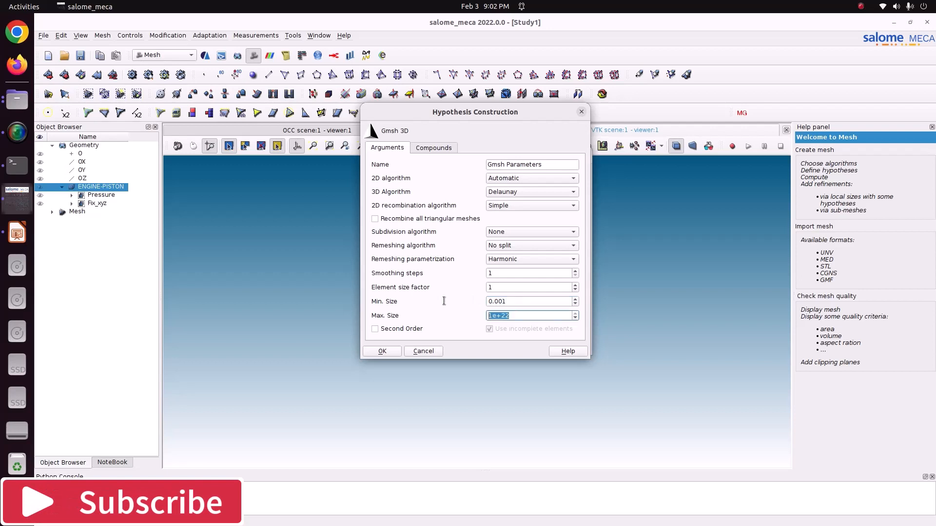
{"action": "type", "text": "1"}
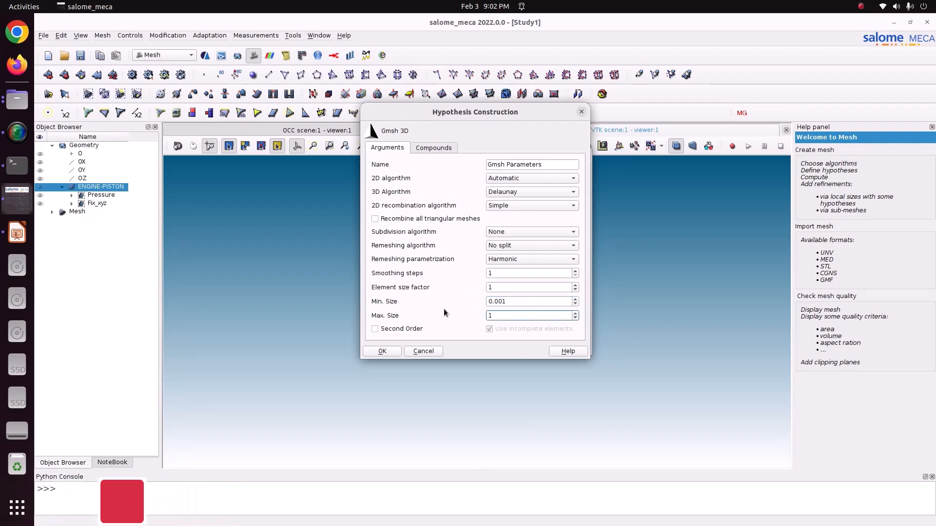
{"action": "left_click", "coordinate": [385, 353]}
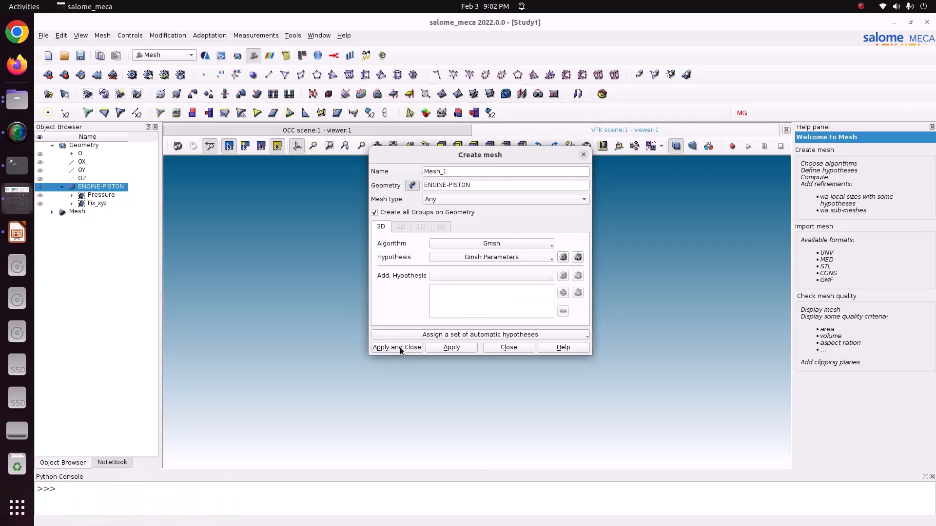
{"action": "left_click", "coordinate": [399, 347]}
- Compute Mesh_1 and inspect the resulting piston mesh from the side
{"action": "right_click", "coordinate": [77, 237]}
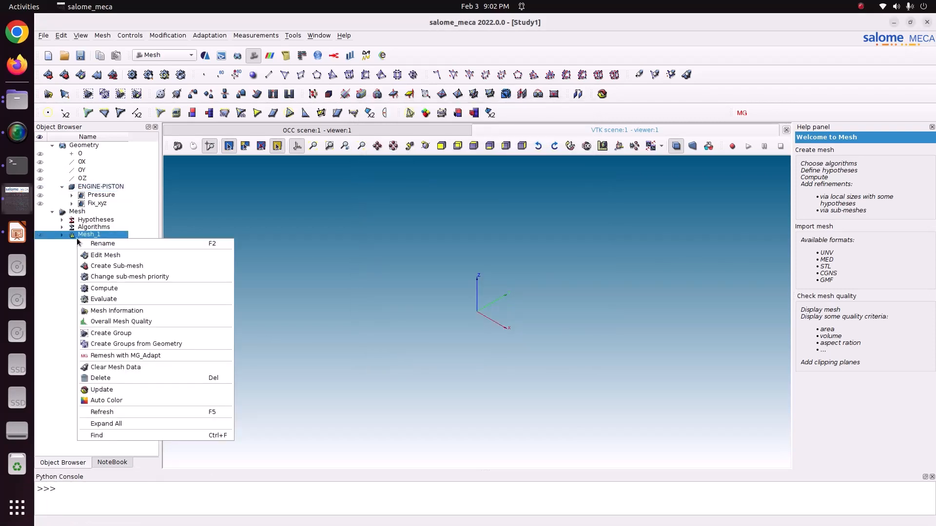
{"action": "left_click", "coordinate": [134, 290]}
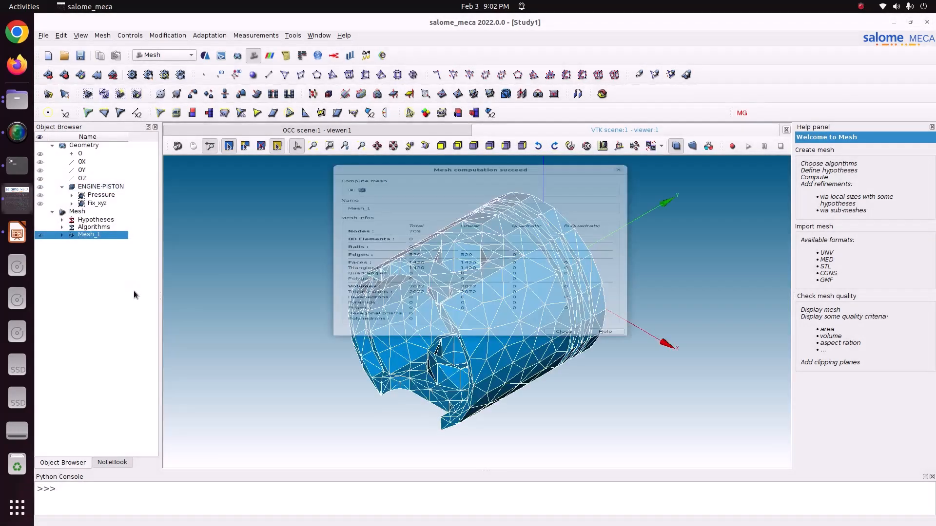
{"action": "left_click", "coordinate": [560, 397]}
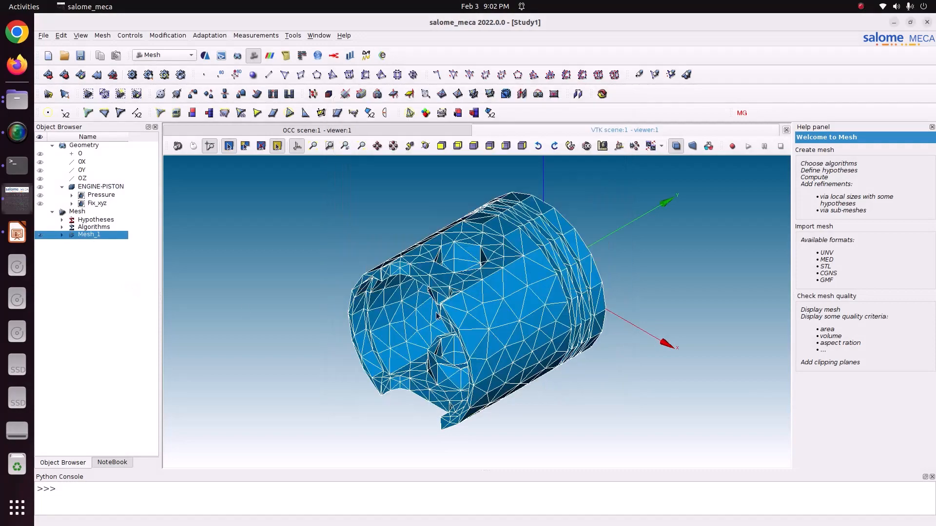
{"action": "left_click", "coordinate": [426, 146]}
{"action": "left_click_drag", "start_coordinate": [416, 173], "coordinate": [324, 319]}
- Edit Mesh_1's Gmsh parameters to a minimum size of 0.0001 and a maximum size of 0.001
{"action": "right_click", "coordinate": [89, 240]}
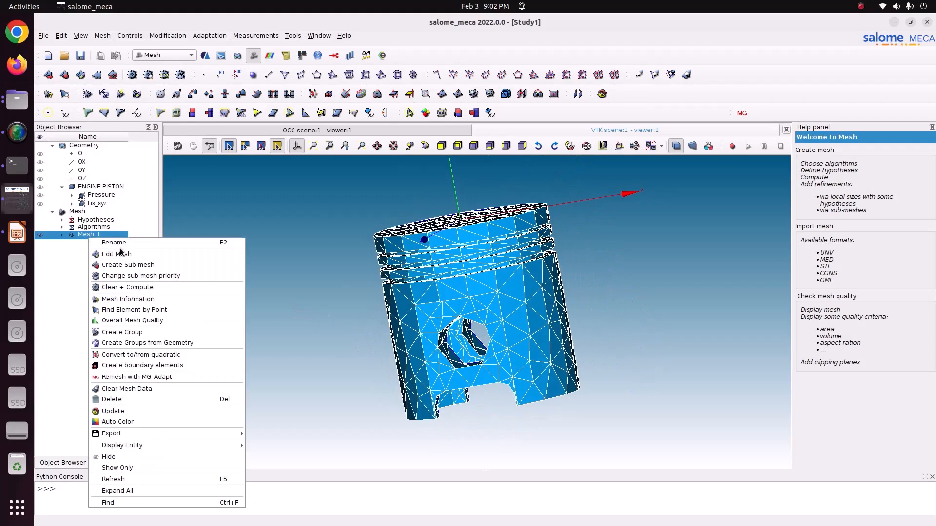
{"action": "left_click", "coordinate": [112, 254]}
{"action": "left_click", "coordinate": [577, 255]}
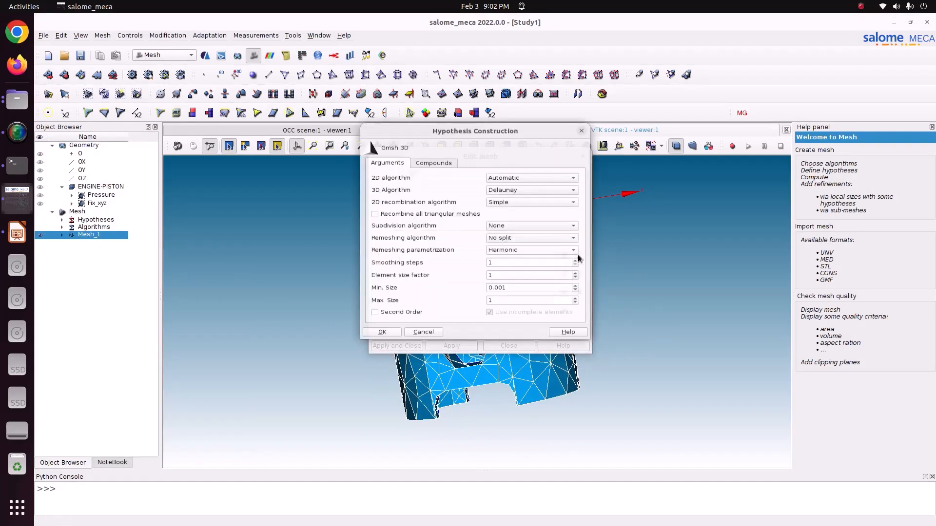
{"action": "left_click_drag", "start_coordinate": [509, 294], "coordinate": [419, 280]}
{"action": "type", "text": "0"}
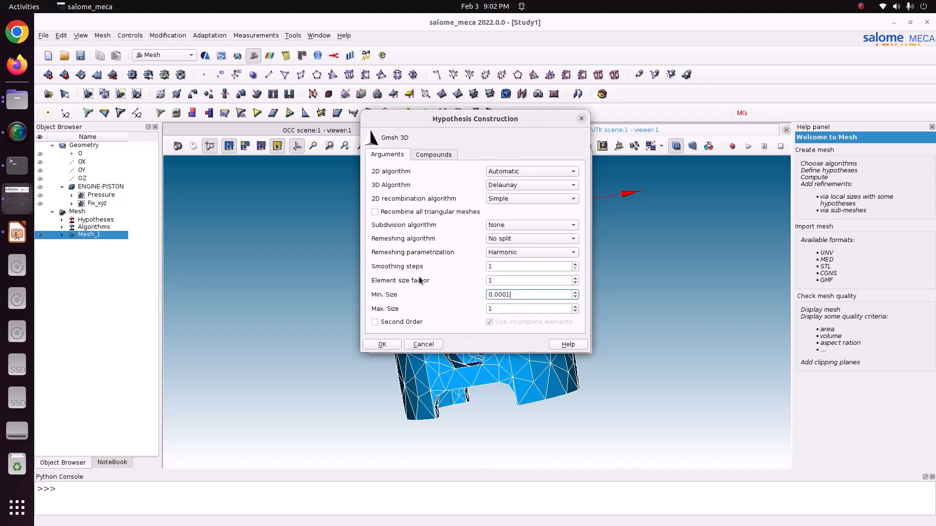
{"action": "key", "text": "Tab"}
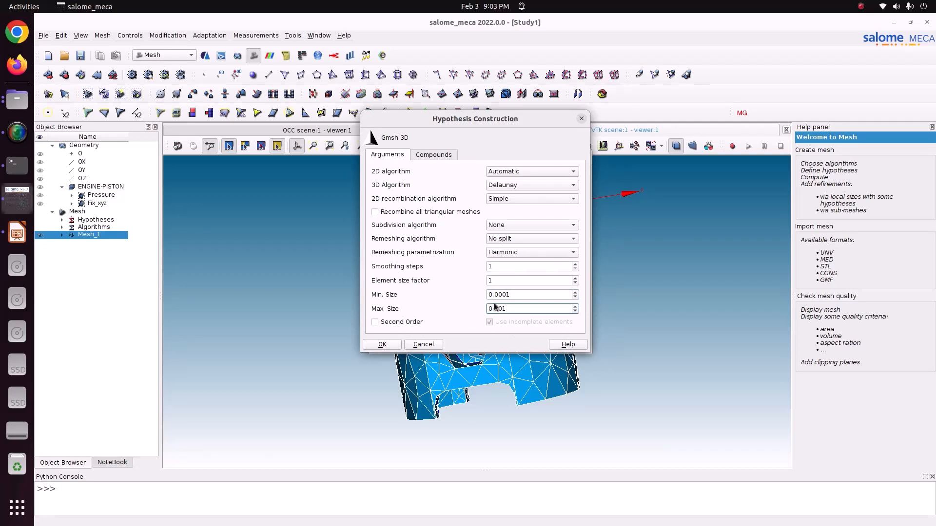
{"action": "left_click", "coordinate": [508, 296]}
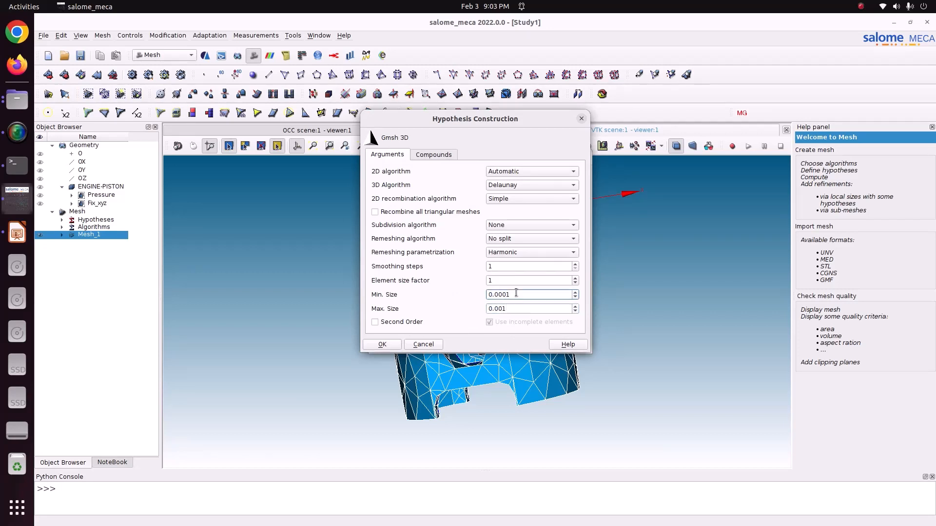
{"action": "left_click", "coordinate": [381, 346]}
{"action": "left_click", "coordinate": [396, 344]}
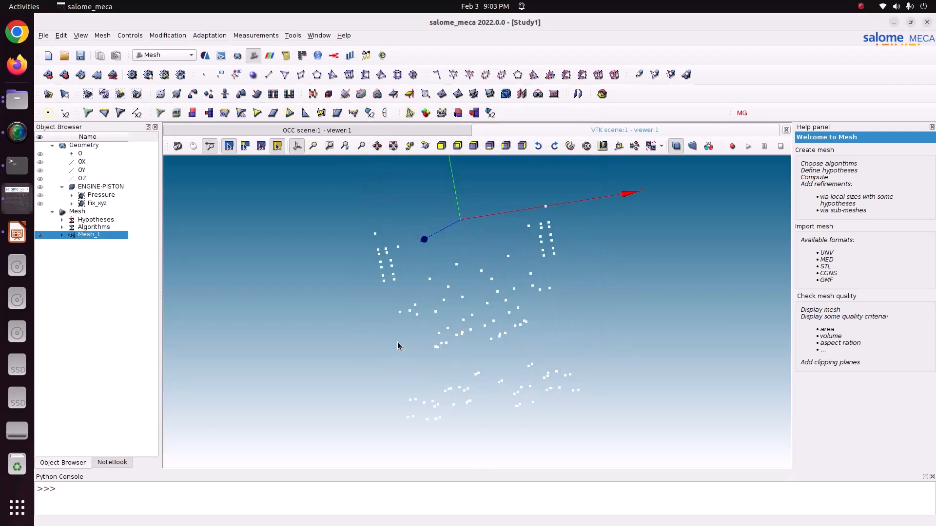
- Try to clear and recompute Mesh_1, cancel the computation, and examine the element density around the pin hole
{"action": "right_click", "coordinate": [121, 235]}
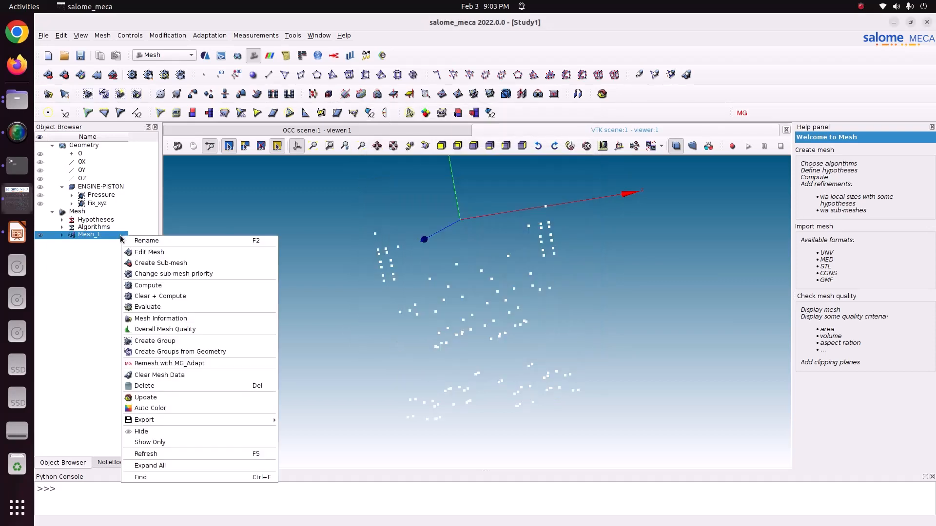
{"action": "left_click", "coordinate": [184, 296]}
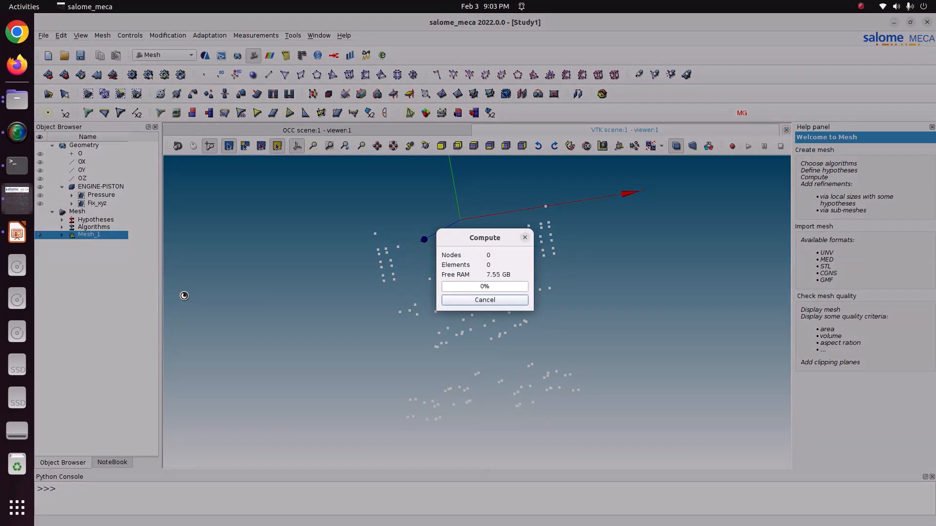
{"action": "left_click", "coordinate": [487, 300]}
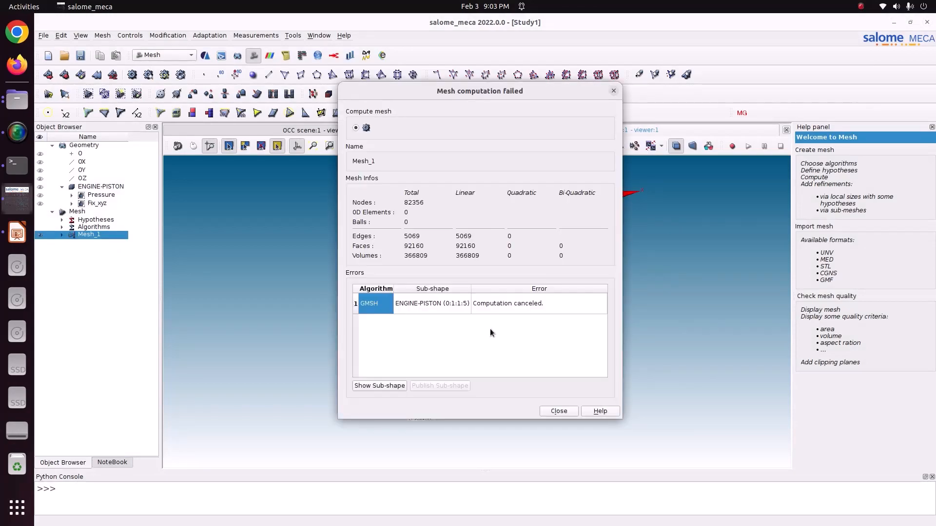
{"action": "left_click_drag", "start_coordinate": [502, 93], "coordinate": [242, 124]}
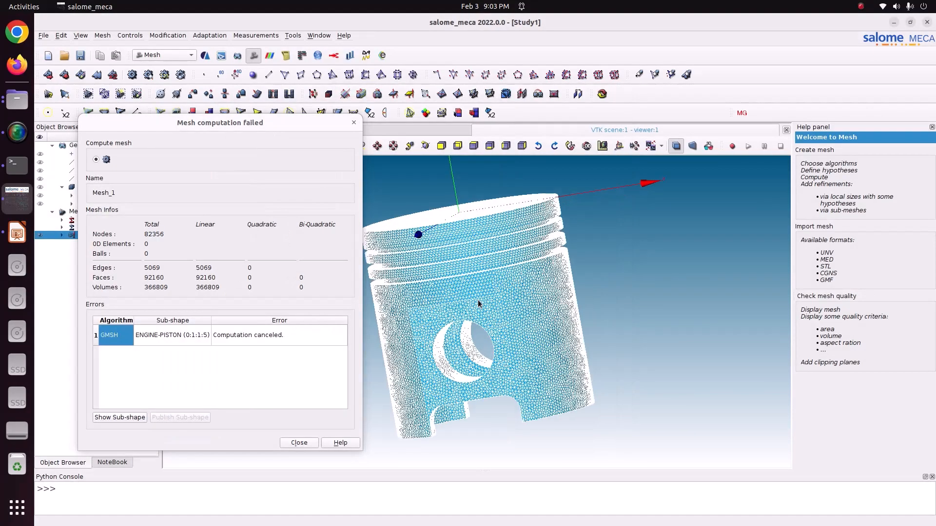
{"action": "scroll", "coordinate": [478, 303], "scroll_direction": "up", "scroll_amount": 8}
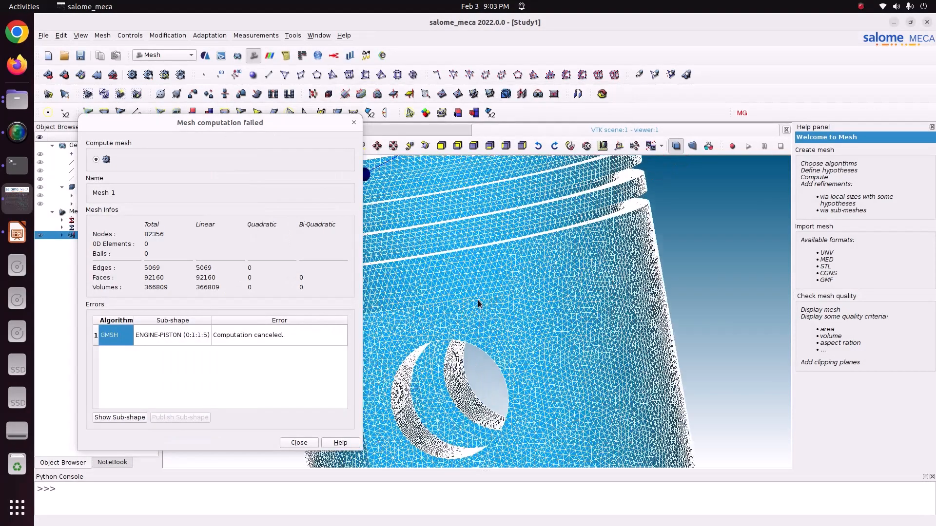
{"action": "left_click", "coordinate": [299, 443]}
- Edit Mesh_1's Gmsh parameters to a minimum size of 0.0005 and a maximum size of 0.01
{"action": "right_click", "coordinate": [98, 239]}
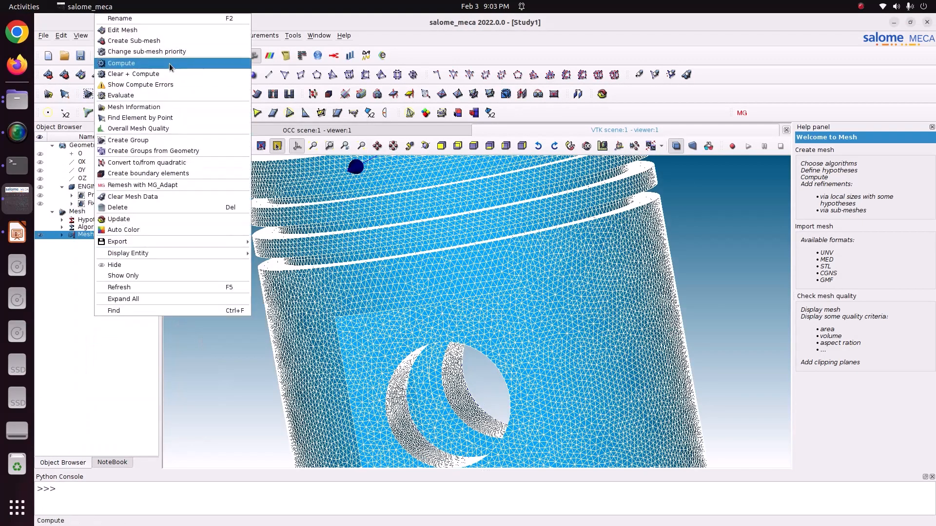
{"action": "left_click", "coordinate": [160, 37]}
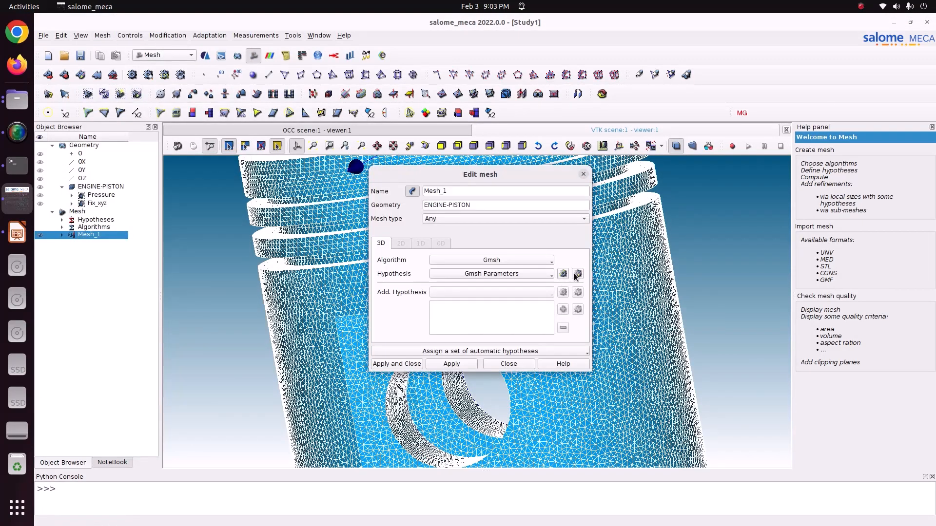
{"action": "left_click", "coordinate": [576, 275]}
{"action": "left_click", "coordinate": [522, 313]}
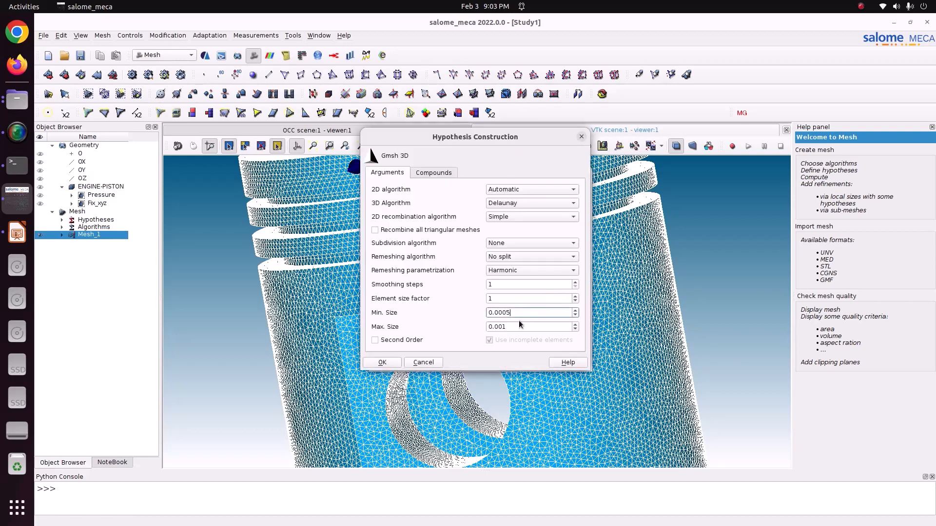
{"action": "left_click", "coordinate": [507, 327]}
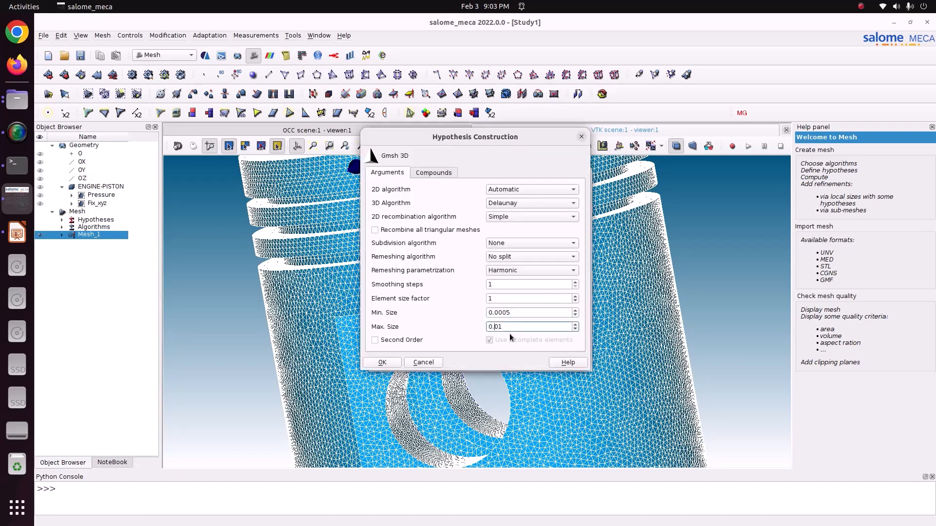
{"action": "left_click", "coordinate": [383, 362]}
{"action": "left_click", "coordinate": [384, 364]}
- Clear and recompute Mesh_1, and inspect the resulting piston mesh from above
{"action": "right_click", "coordinate": [76, 235]}
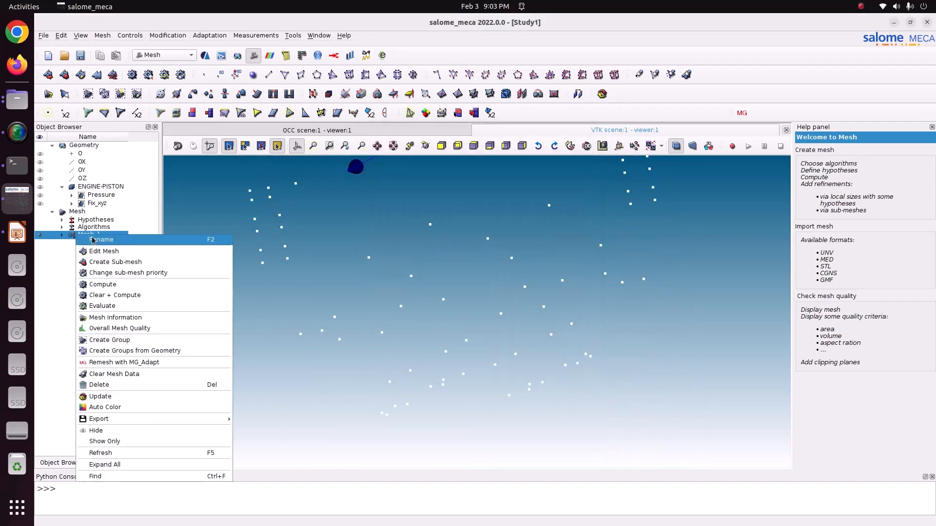
{"action": "left_click", "coordinate": [126, 296]}
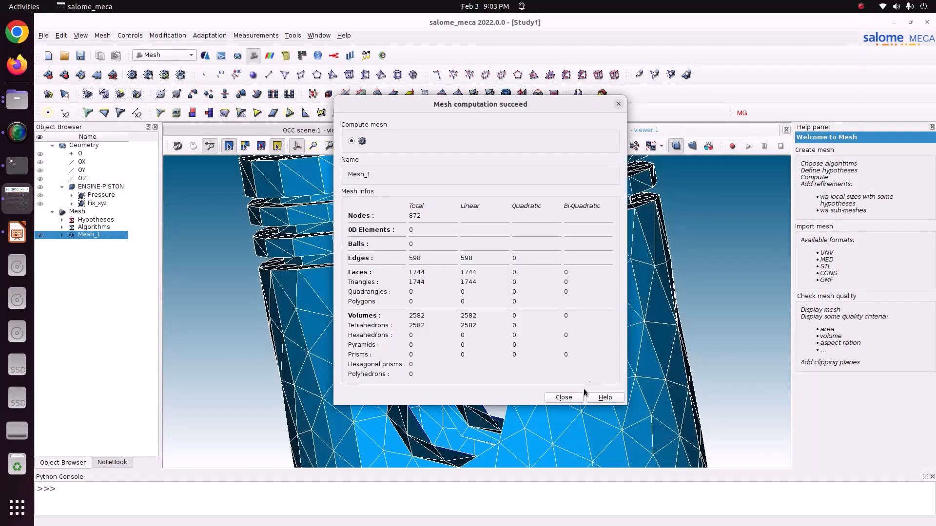
{"action": "left_click", "coordinate": [561, 398]}
{"action": "scroll", "coordinate": [503, 319], "scroll_direction": "down", "scroll_amount": 5}
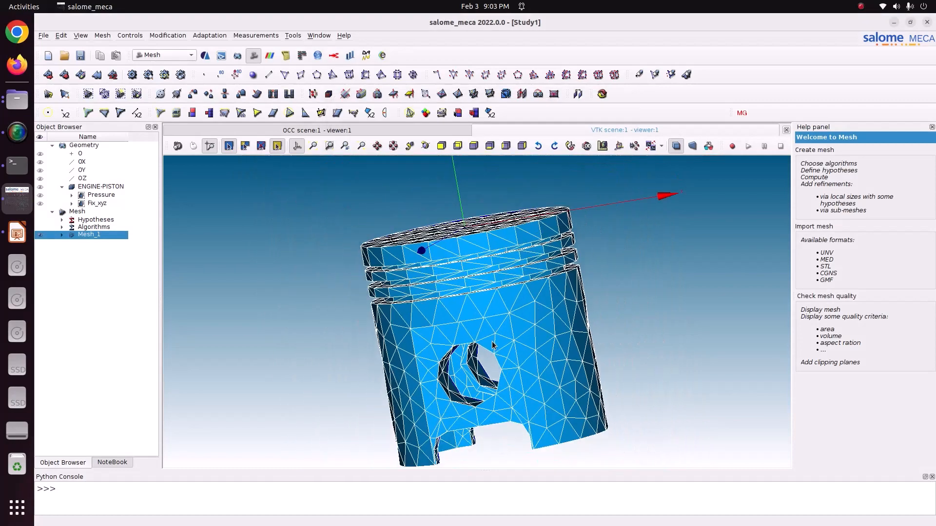
{"action": "left_click", "coordinate": [425, 146]}
{"action": "left_click_drag", "start_coordinate": [431, 236], "coordinate": [125, 250]}
- Set the maximum element size in Mesh_1's Gmsh parameters to 0.002
{"action": "right_click", "coordinate": [109, 238]}
{"action": "left_click", "coordinate": [149, 258]}
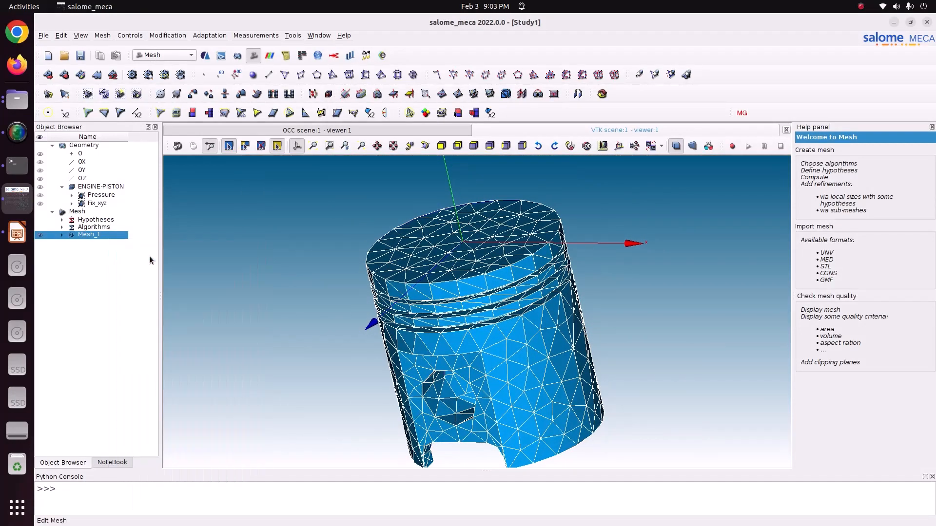
{"action": "left_click", "coordinate": [576, 273]}
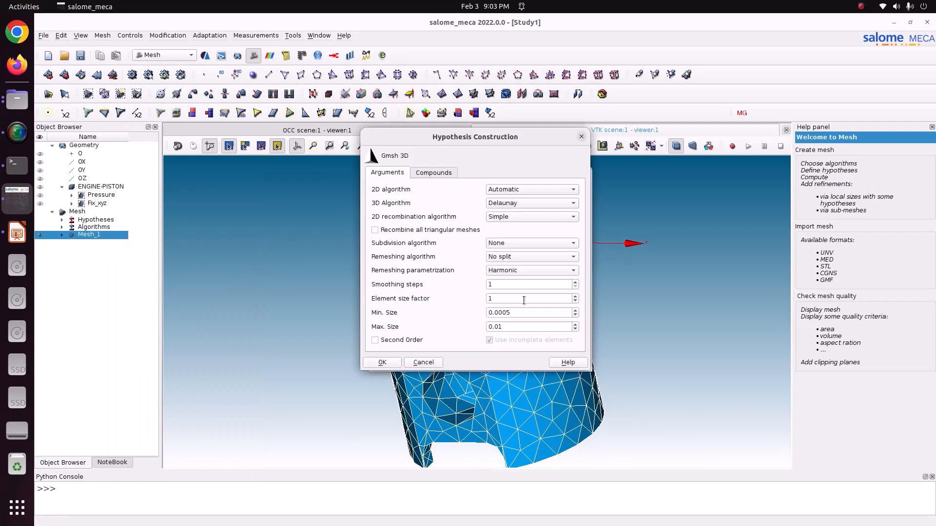
{"action": "left_click", "coordinate": [497, 327]}
{"action": "left_click", "coordinate": [399, 361]}
{"action": "left_click", "coordinate": [398, 363]}
- Clear and recompute Mesh_1 with the edited Gmsh parameters, and dismiss the computation report
{"action": "right_click", "coordinate": [102, 238]}
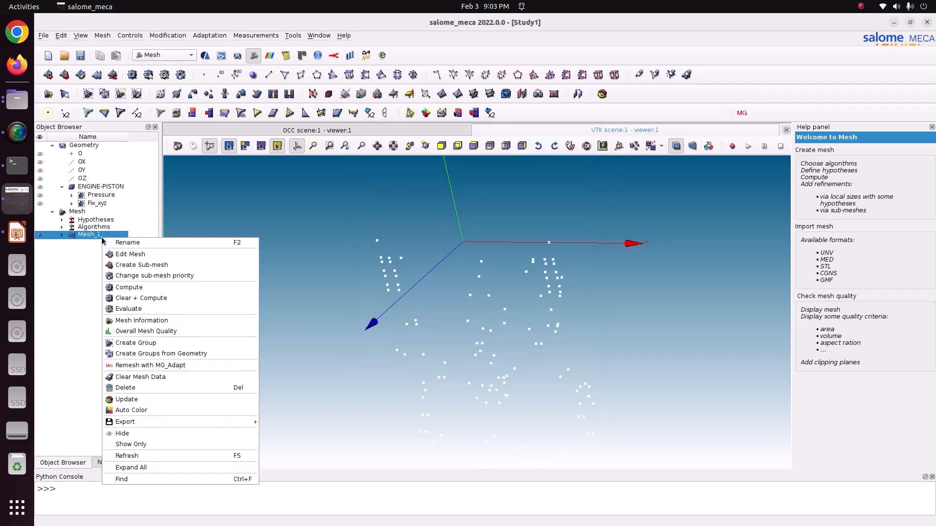
{"action": "left_click", "coordinate": [141, 297]}
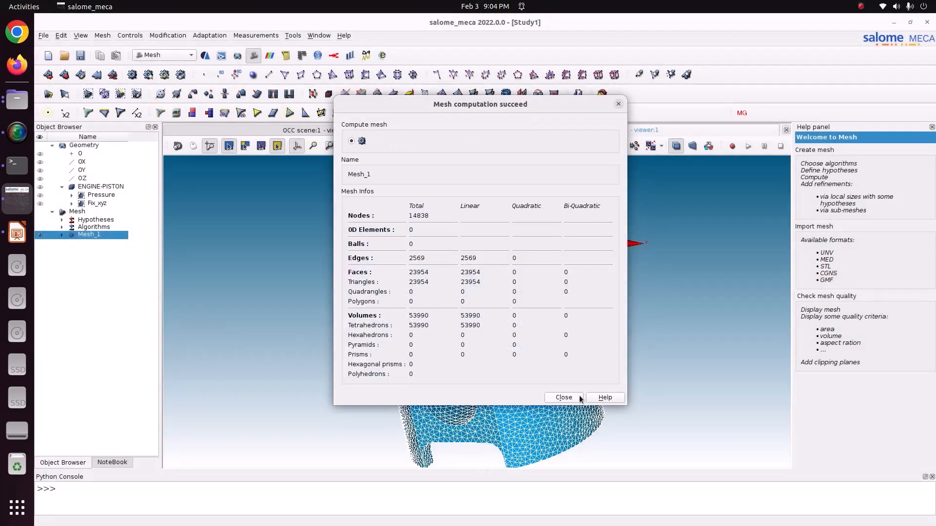
{"action": "left_click", "coordinate": [560, 396]}
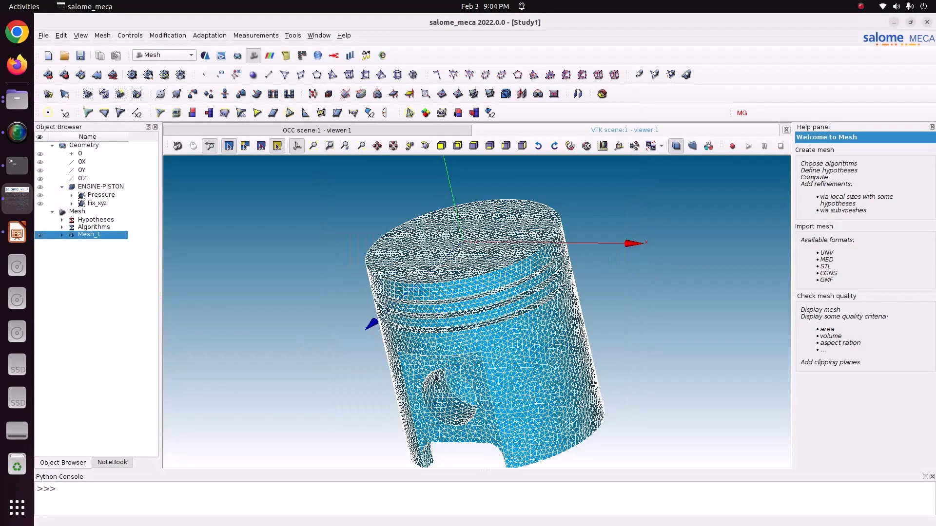
- Examine the element density on the piston's skirt, crown and pin hole from several sides
{"action": "scroll", "coordinate": [390, 352], "scroll_direction": "up", "scroll_amount": 2}
{"action": "left_click", "coordinate": [426, 146]}
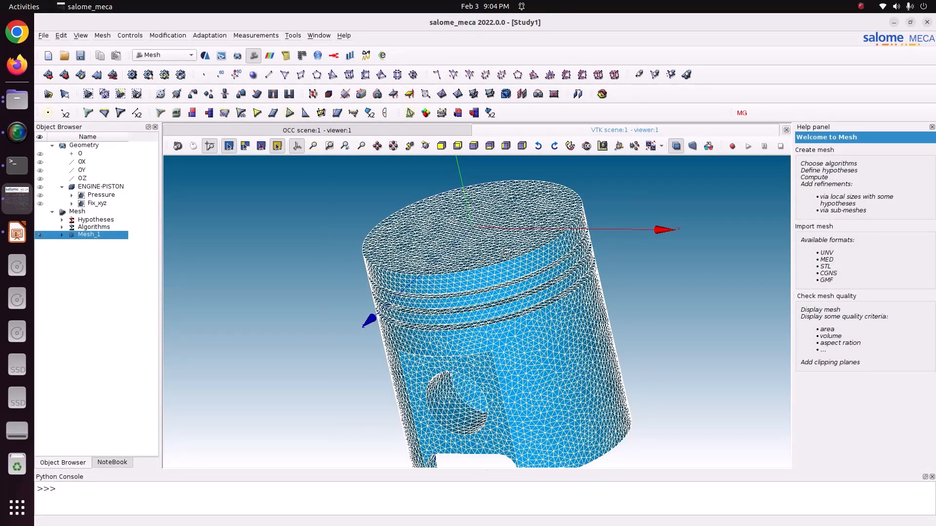
{"action": "left_click_drag", "start_coordinate": [505, 252], "coordinate": [708, 182]}
{"action": "scroll", "coordinate": [467, 318], "scroll_direction": "up", "scroll_amount": 3}
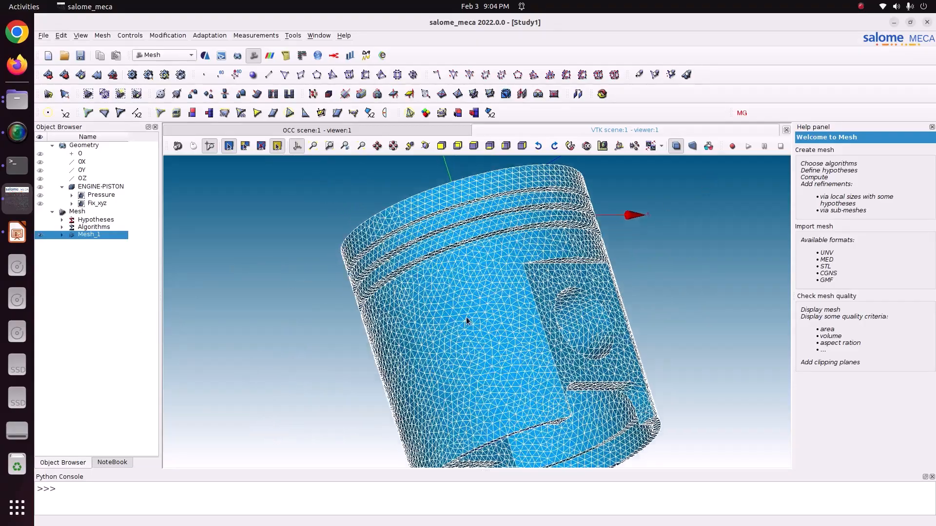
{"action": "scroll", "coordinate": [466, 317], "scroll_direction": "up", "scroll_amount": 5}
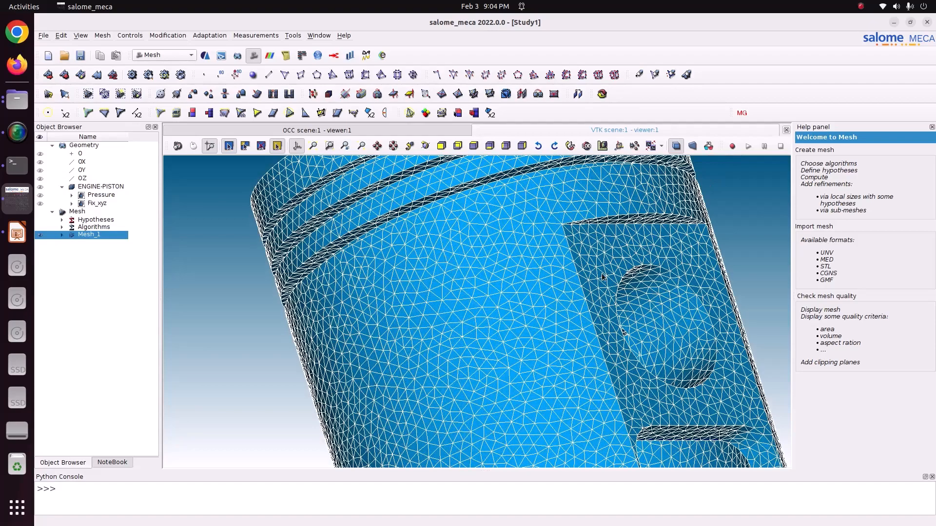
{"action": "left_click", "coordinate": [425, 146]}
{"action": "left_click_drag", "start_coordinate": [475, 208], "coordinate": [379, 291]}
{"action": "scroll", "coordinate": [381, 293], "scroll_direction": "down", "scroll_amount": 10}
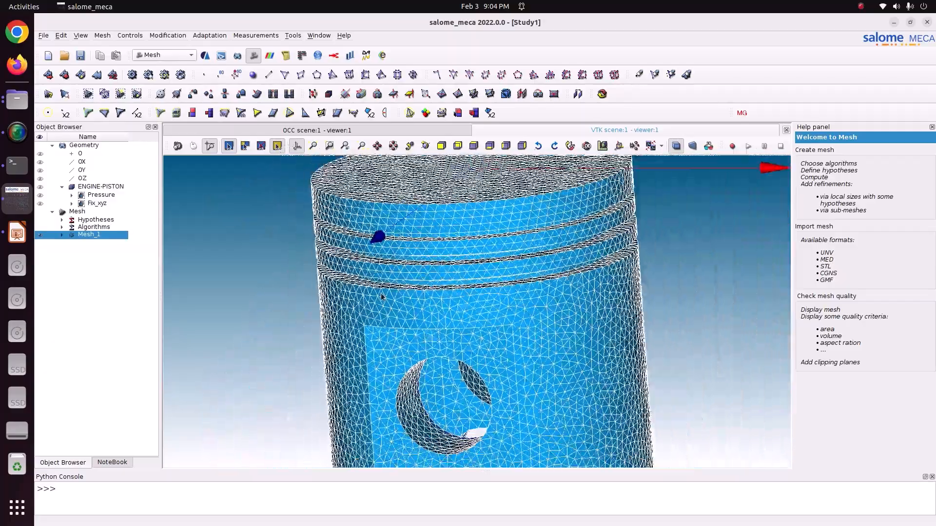
{"action": "scroll", "coordinate": [397, 322], "scroll_direction": "down", "scroll_amount": 2}
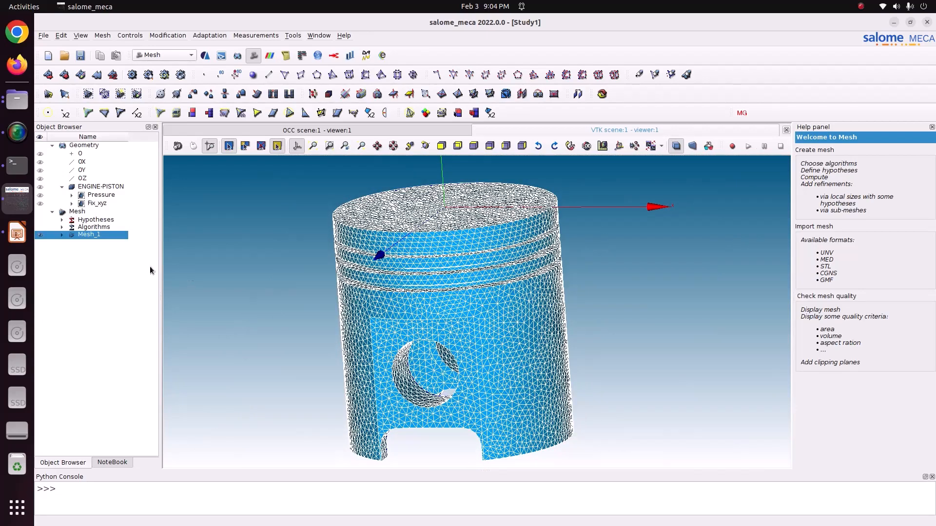
- Review the minimum and maximum sizes in Mesh_1's Gmsh parameters and accept them as they are
{"action": "right_click", "coordinate": [103, 235]}
{"action": "left_click", "coordinate": [142, 252]}
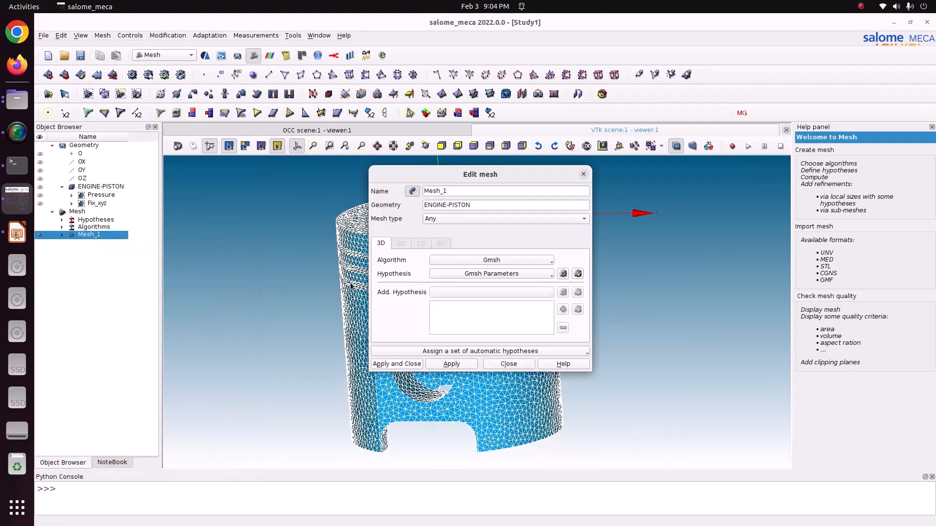
{"action": "left_click", "coordinate": [578, 274]}
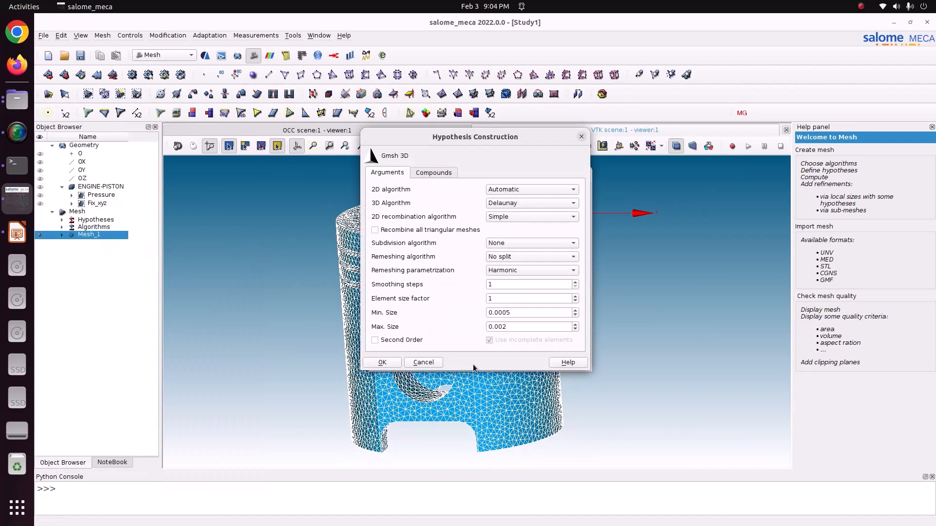
{"action": "left_click", "coordinate": [395, 364]}
{"action": "left_click", "coordinate": [395, 365]}
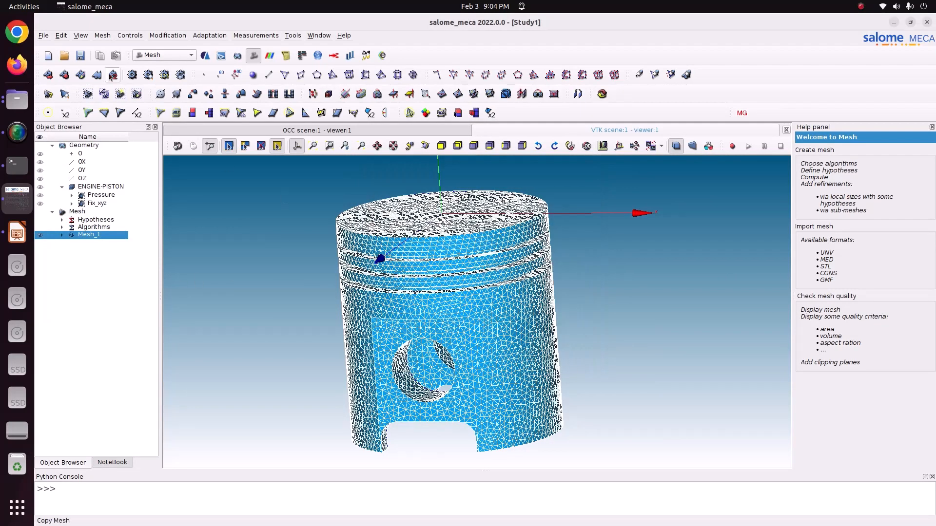
- Save the study and expand Mesh_1 to show its groups of faces
{"action": "left_click", "coordinate": [80, 55]}
{"action": "left_click", "coordinate": [62, 235]}
{"action": "left_click", "coordinate": [71, 265]}
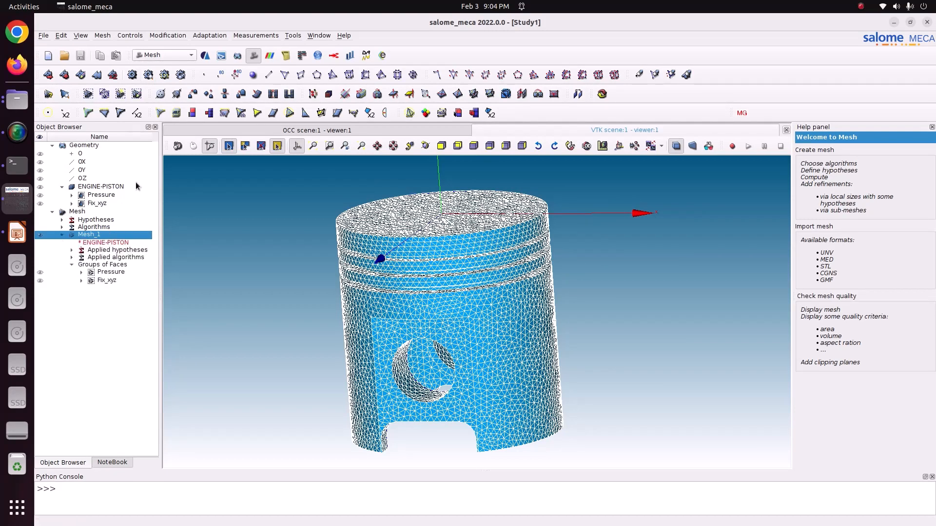
- Switch to the AsterStudy module using the stable code_aster version
{"action": "left_click", "coordinate": [164, 56]}
{"action": "left_click", "coordinate": [167, 38]}
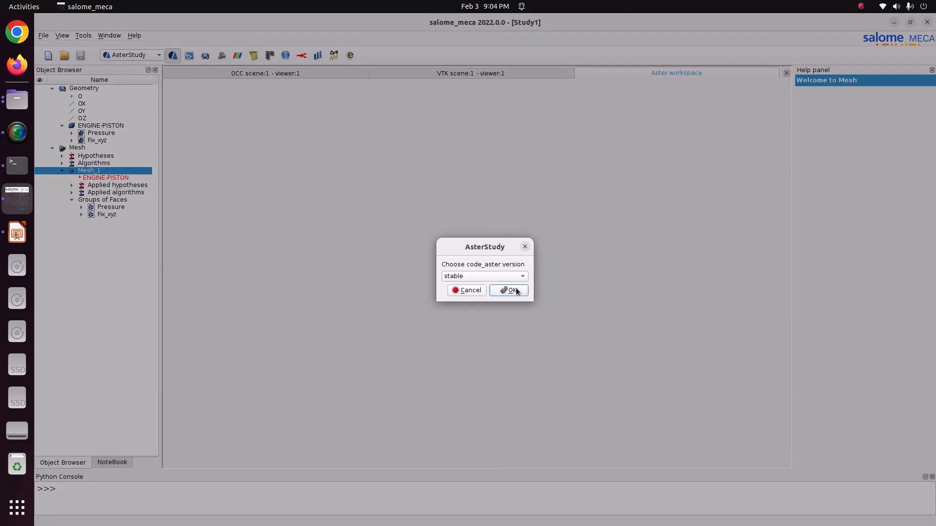
{"action": "left_click", "coordinate": [516, 290]}
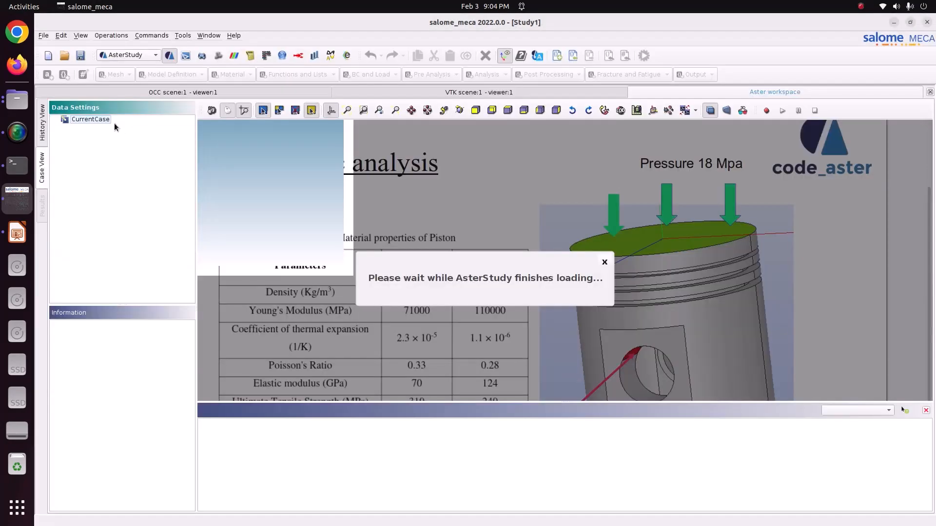
- Add a stage to CurrentCase with the Isotropic linear elasticity assistant and advance to its material properties
{"action": "left_click", "coordinate": [97, 120]}
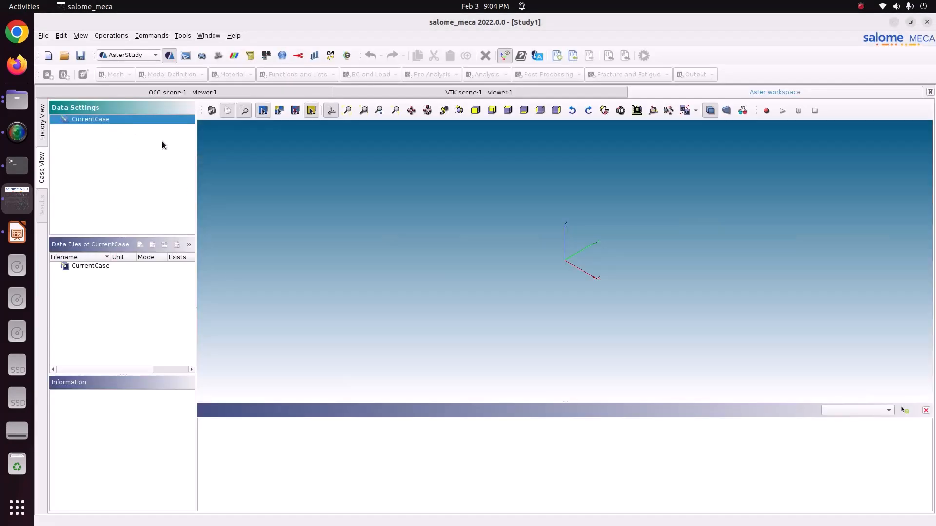
{"action": "left_click", "coordinate": [162, 141]}
{"action": "left_click", "coordinate": [130, 121]}
{"action": "right_click", "coordinate": [98, 119]}
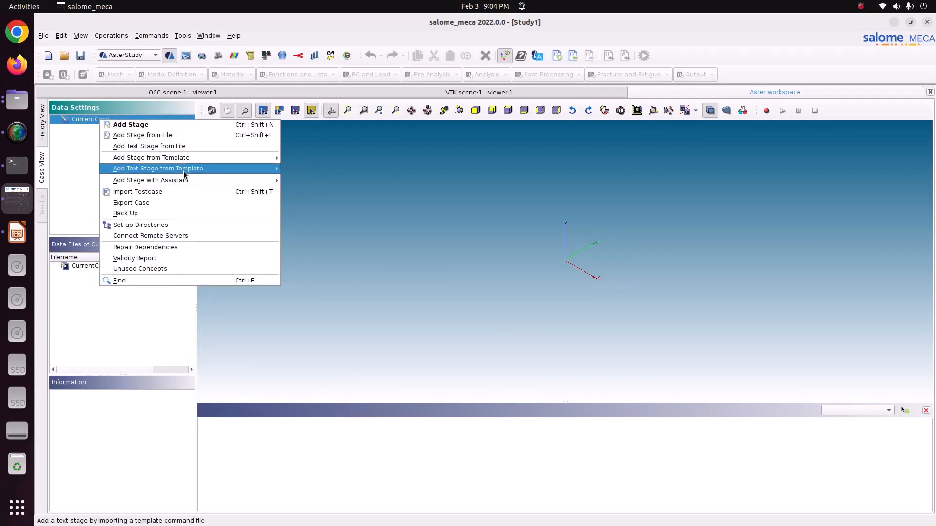
{"action": "mouse_move", "coordinate": [178, 185]}
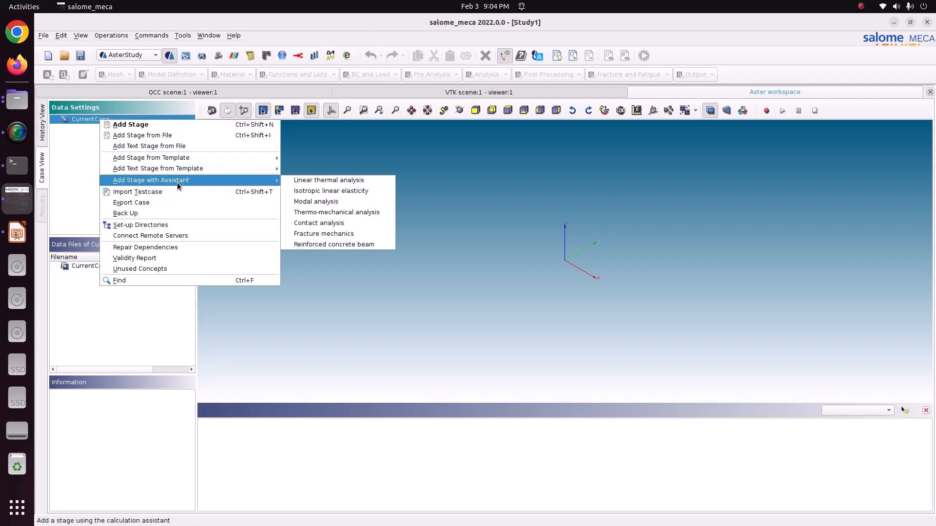
{"action": "left_click", "coordinate": [369, 192]}
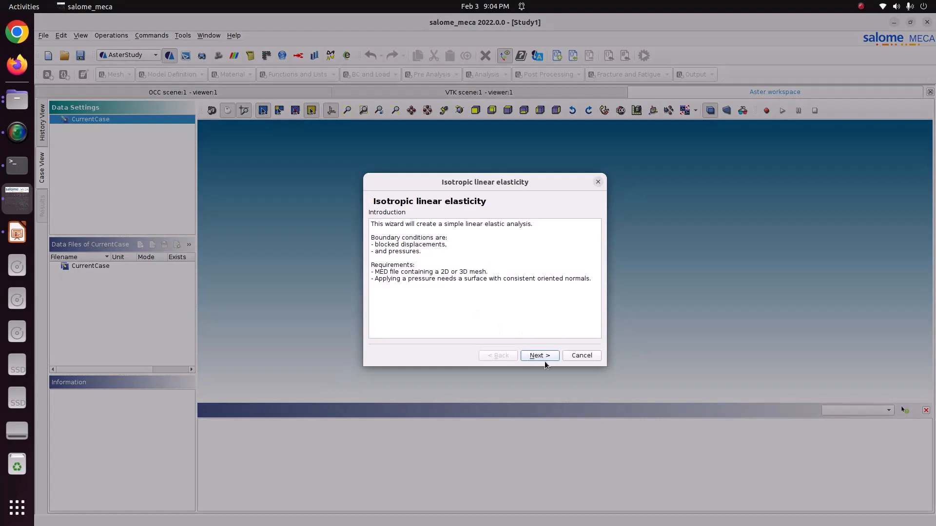
{"action": "left_click", "coordinate": [544, 359]}
{"action": "left_click", "coordinate": [543, 359]}
{"action": "left_click", "coordinate": [543, 359]}
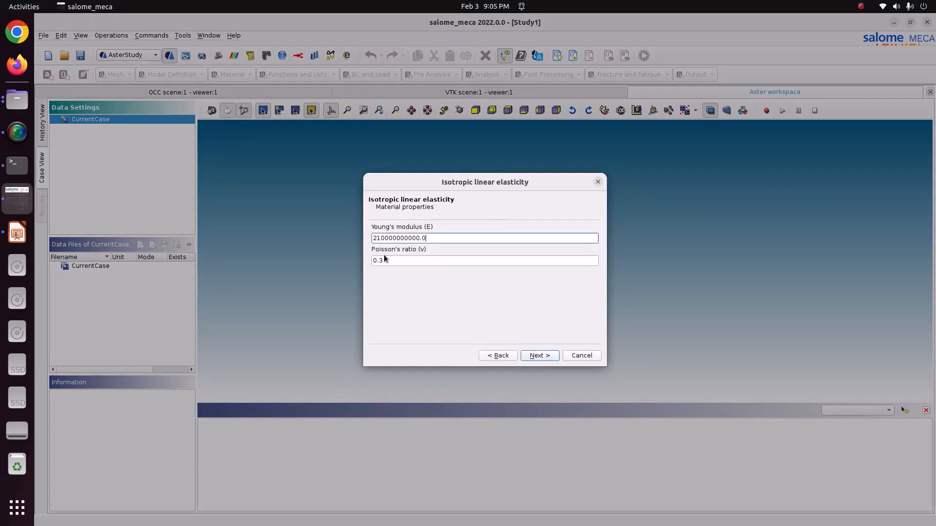
- Look up the aluminum alloy's Young's modulus in the Piston.pptx slide in LibreOffice Impress and enter 71e9 in the assistant
{"action": "left_click", "coordinate": [17, 233]}
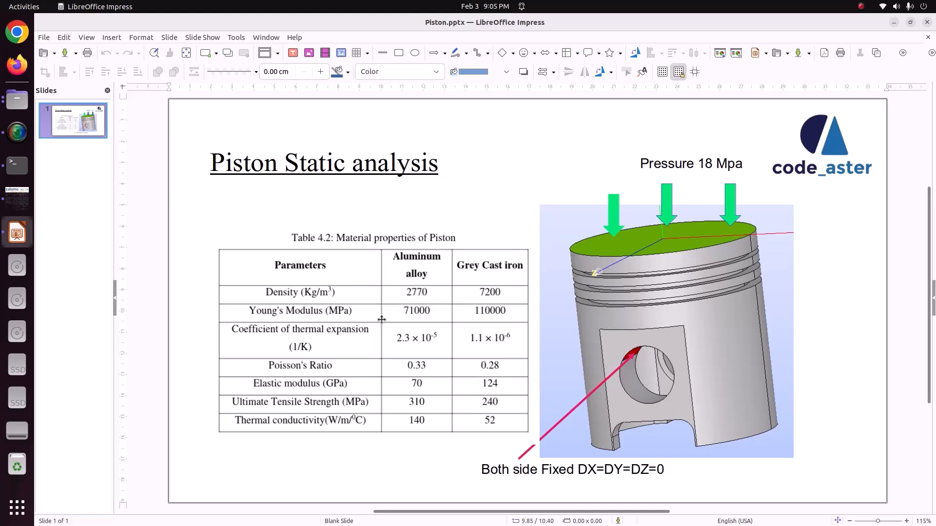
{"action": "key", "text": "alt+Tab"}
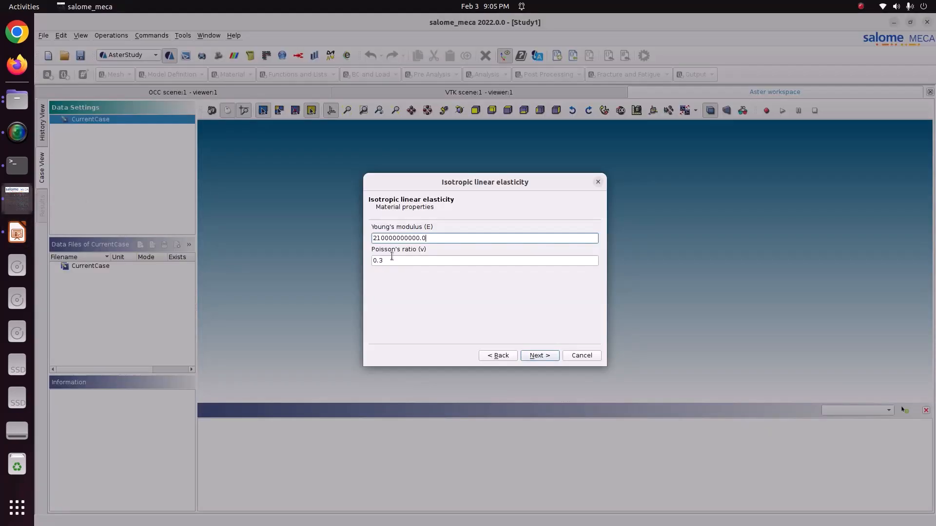
{"action": "key", "text": "ctrl+a"}
{"action": "type", "text": "71e9"}
{"action": "key", "text": "Tab"}
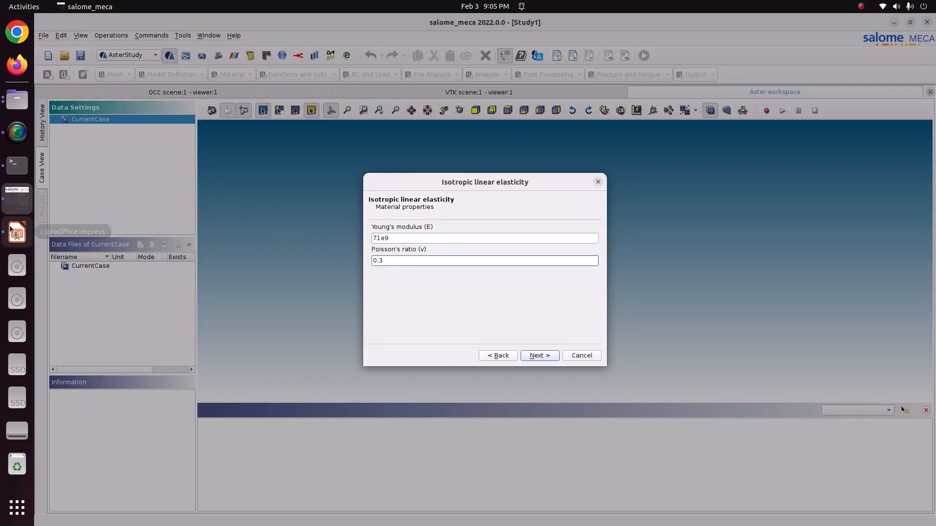
- Check the aluminum alloy's Poisson's ratio on the slide, set it to 0.33 and continue to the boundary conditions
{"action": "key", "text": "alt+Tab"}
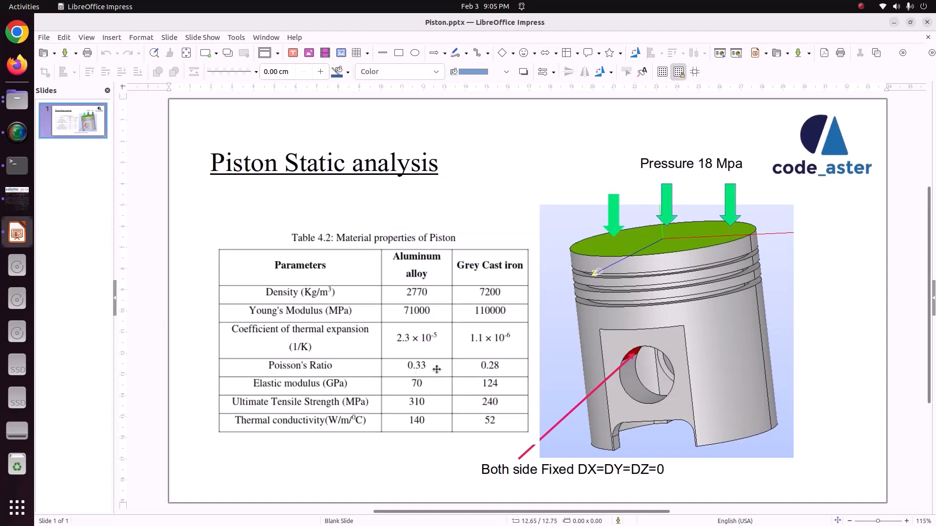
{"action": "key", "text": "alt+Tab"}
{"action": "double_click", "coordinate": [401, 258]}
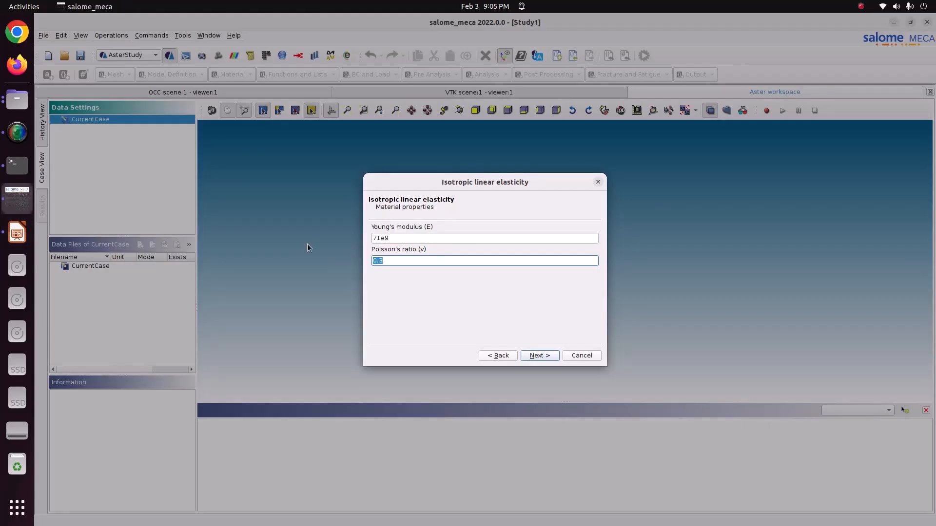
{"action": "type", "text": "0.33"}
{"action": "left_click", "coordinate": [550, 356]}
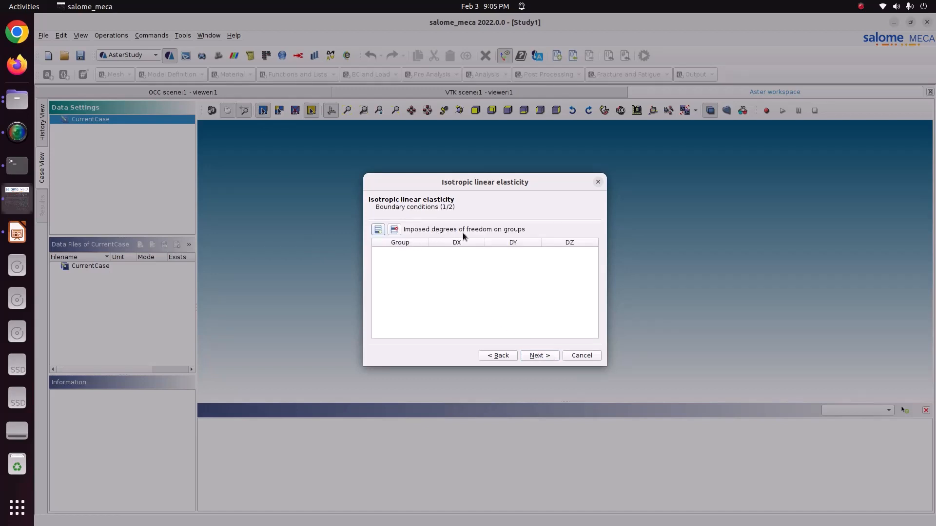
- Add the Fix_xyz group to the imposed degrees of freedom with DX, DY and DZ set to 0, and continue to the pressure conditions
{"action": "left_click", "coordinate": [378, 230]}
{"action": "left_click", "coordinate": [393, 254]}
{"action": "left_click", "coordinate": [428, 231]}
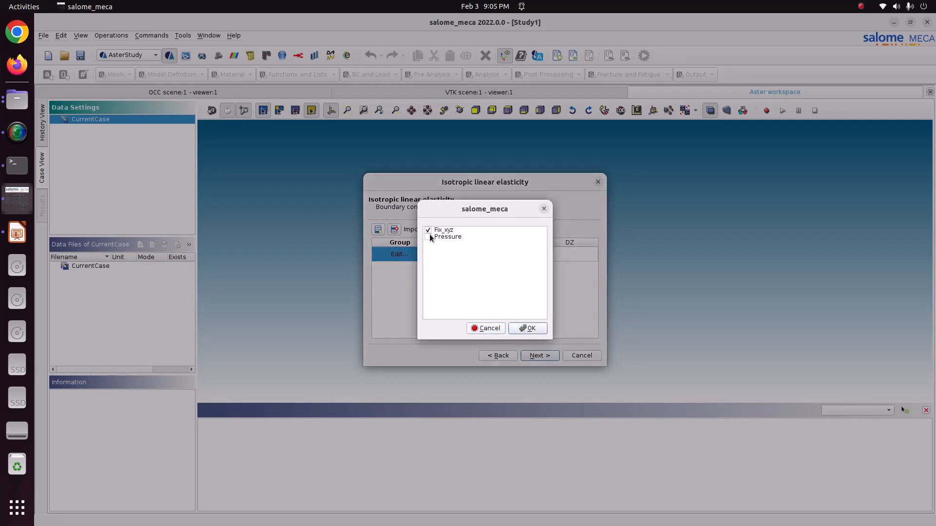
{"action": "left_click", "coordinate": [516, 330]}
{"action": "left_click", "coordinate": [466, 258]}
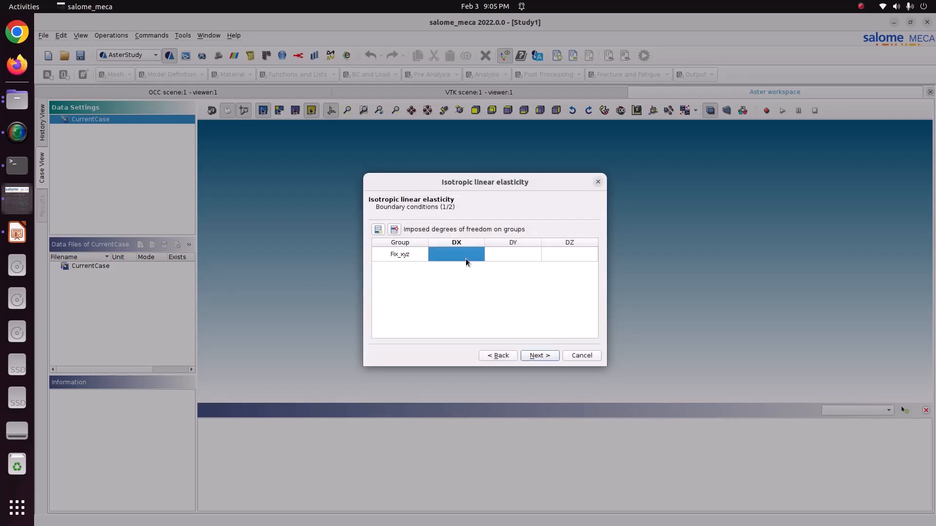
{"action": "type", "text": "0"}
{"action": "left_click", "coordinate": [533, 256]}
{"action": "type", "text": "0"}
{"action": "left_click", "coordinate": [554, 259]}
{"action": "type", "text": "0"}
{"action": "left_click", "coordinate": [515, 275]}
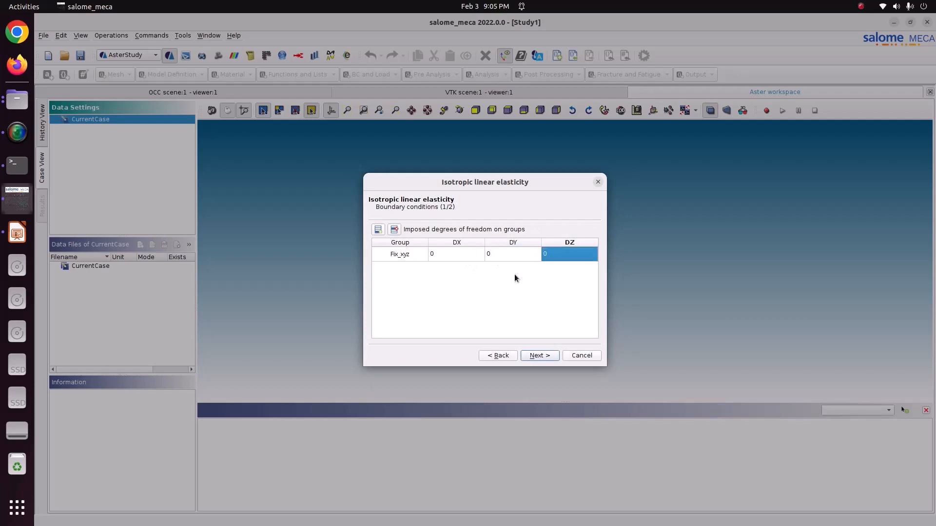
{"action": "left_click", "coordinate": [535, 355]}
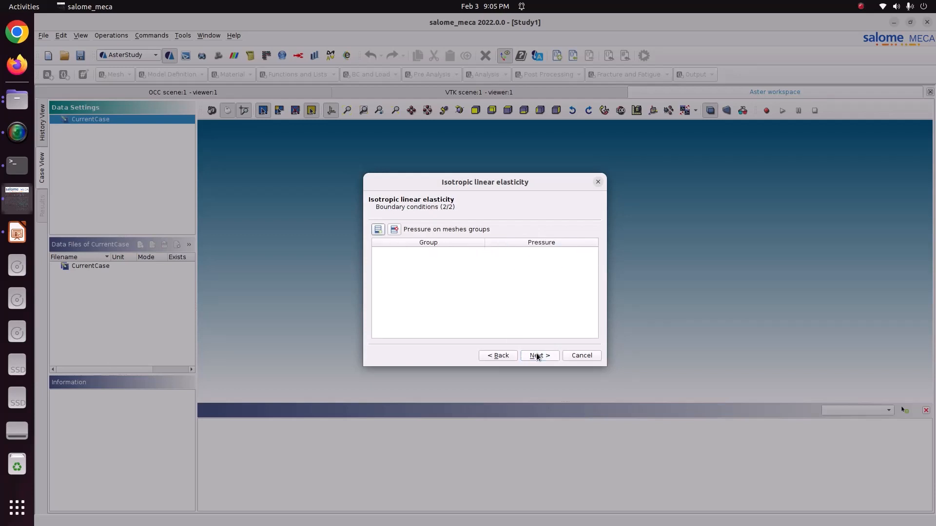
- Add the Pressure mesh group to the pressure boundary conditions
{"action": "left_click", "coordinate": [378, 234]}
{"action": "left_click", "coordinate": [419, 254]}
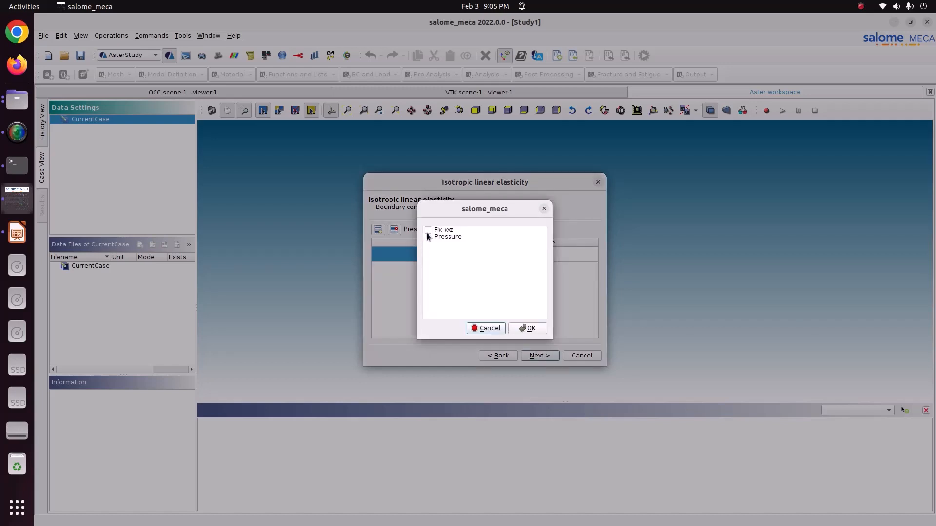
{"action": "left_click", "coordinate": [428, 236]}
{"action": "left_click", "coordinate": [427, 236]}
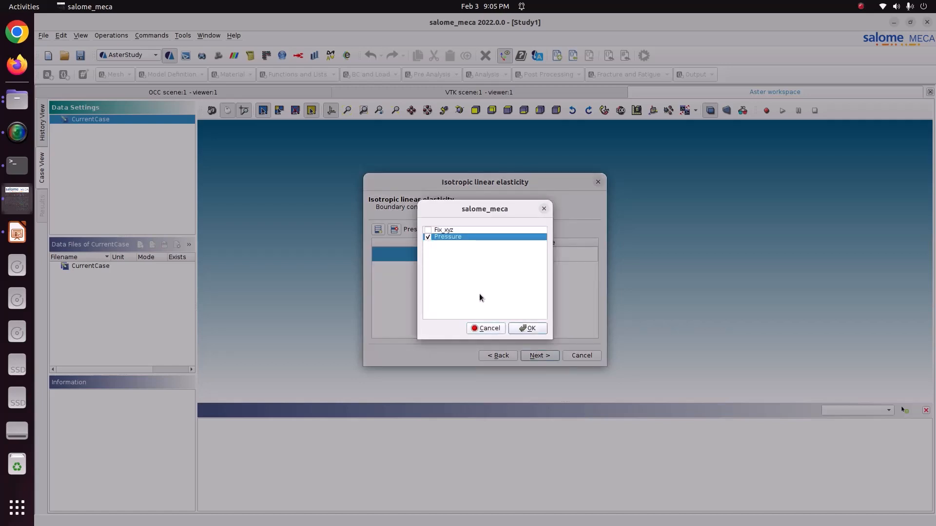
{"action": "left_click", "coordinate": [520, 328]}
- Look up the piston pressure in the LibreOffice Impress slide, enter 18e6 for the Pressure group in Salome-Meca and continue to the result page
{"action": "left_click", "coordinate": [498, 256]}
{"action": "left_click", "coordinate": [18, 231]}
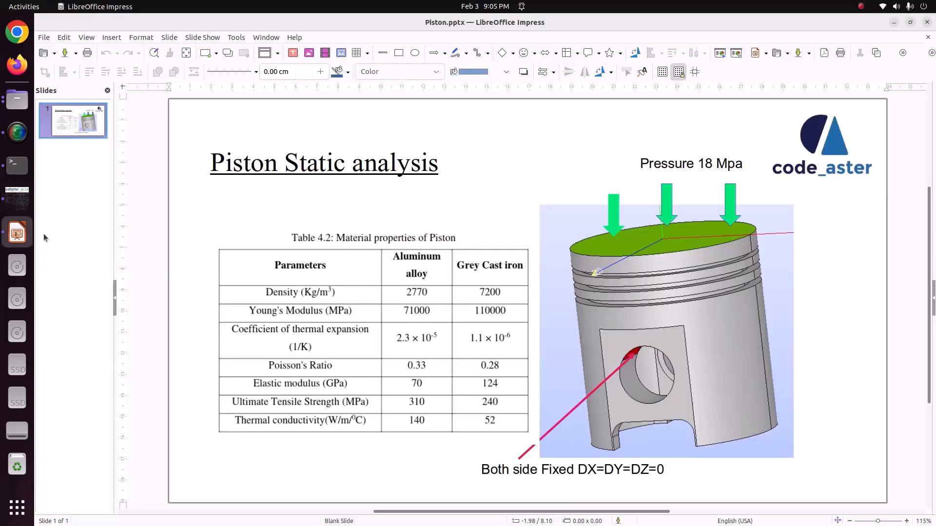
{"action": "left_click", "coordinate": [19, 199]}
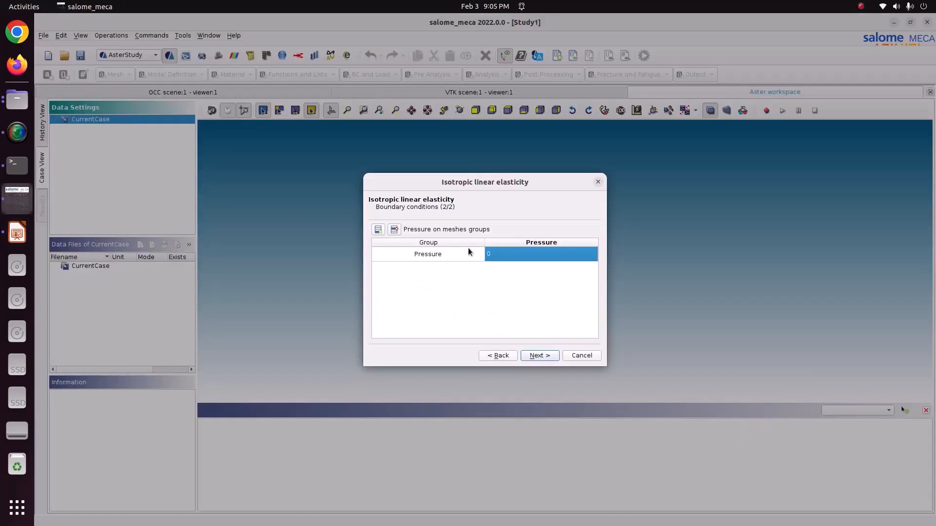
{"action": "type", "text": "18"}
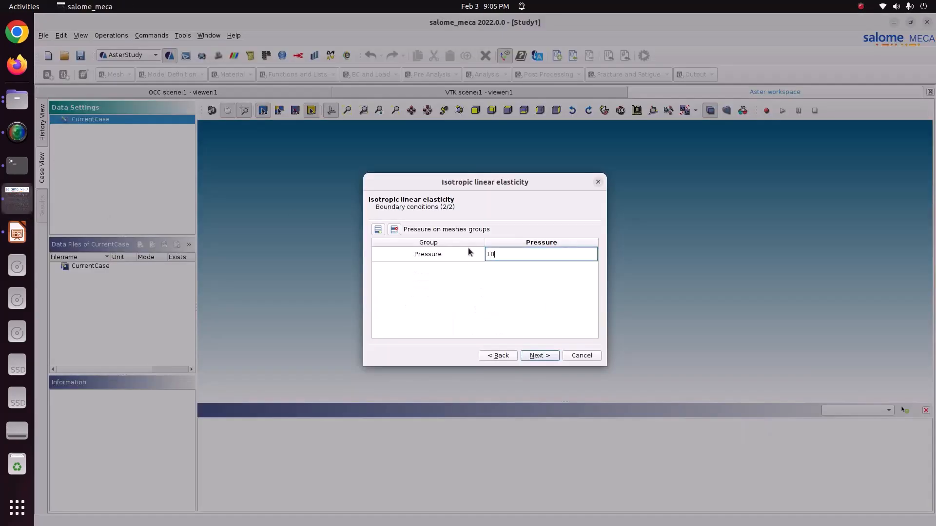
{"action": "type", "text": "e6"}
{"action": "left_click", "coordinate": [546, 356]}
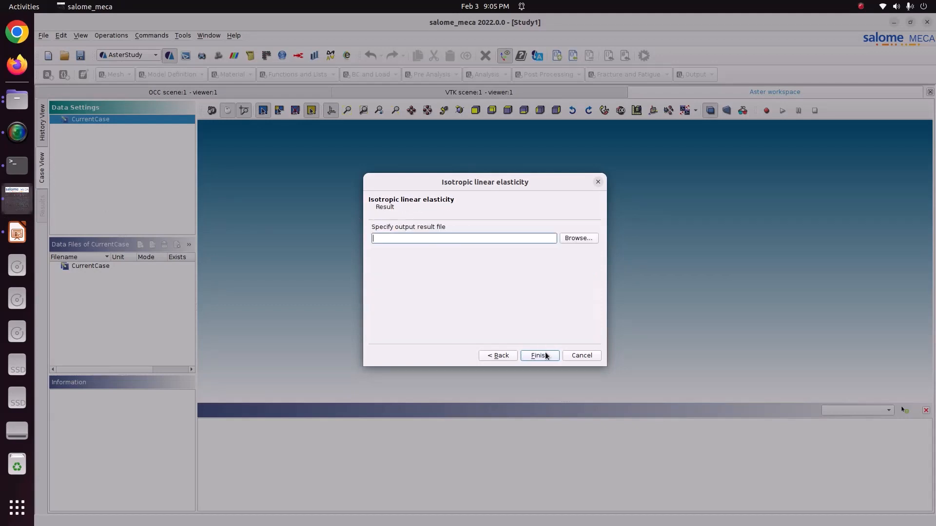
- Set the output result file to result.rmed in the Pictures/CODE_ASTER/81_piston folder and finish the assistant
{"action": "left_click", "coordinate": [567, 240]}
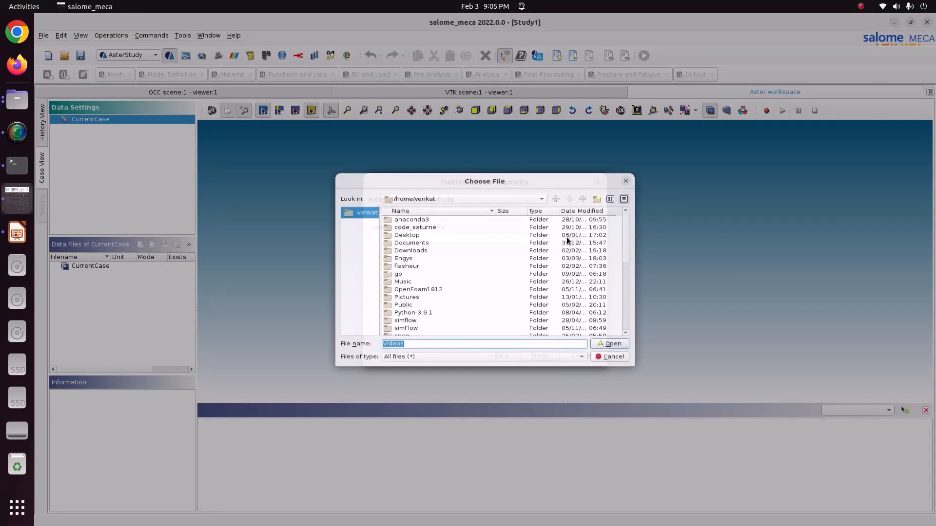
{"action": "left_click", "coordinate": [414, 303]}
{"action": "double_click", "coordinate": [414, 306]}
{"action": "double_click", "coordinate": [411, 230]}
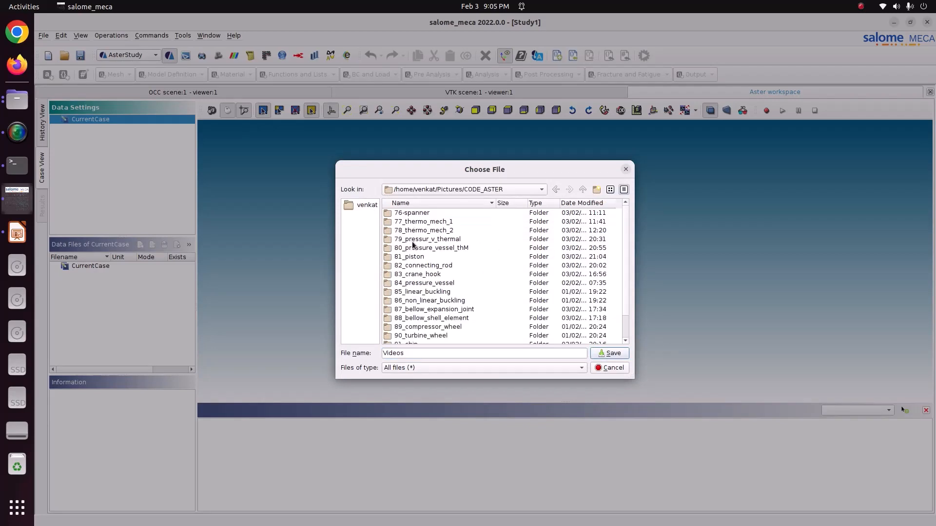
{"action": "left_click", "coordinate": [422, 259]}
{"action": "double_click", "coordinate": [422, 259]}
{"action": "double_click", "coordinate": [417, 354]}
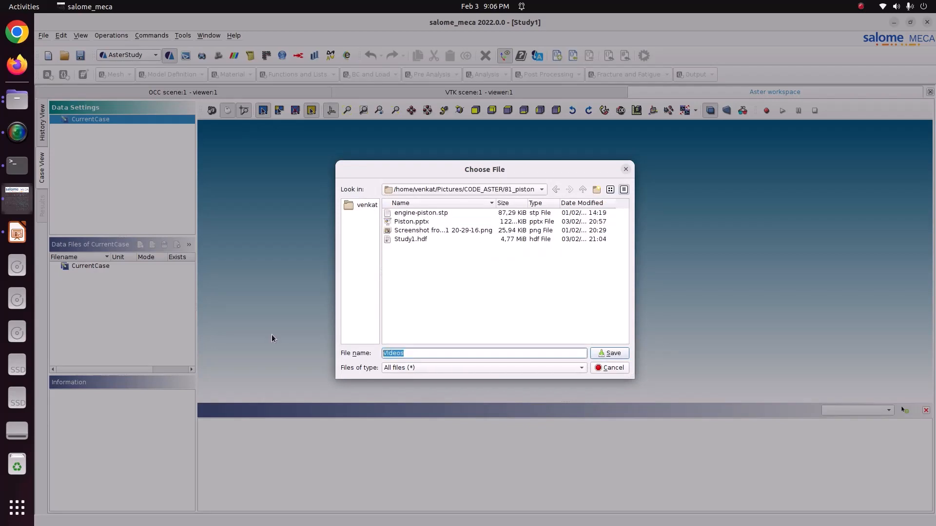
{"action": "type", "text": "res"}
{"action": "type", "text": ".rmed"}
{"action": "left_click", "coordinate": [613, 355]}
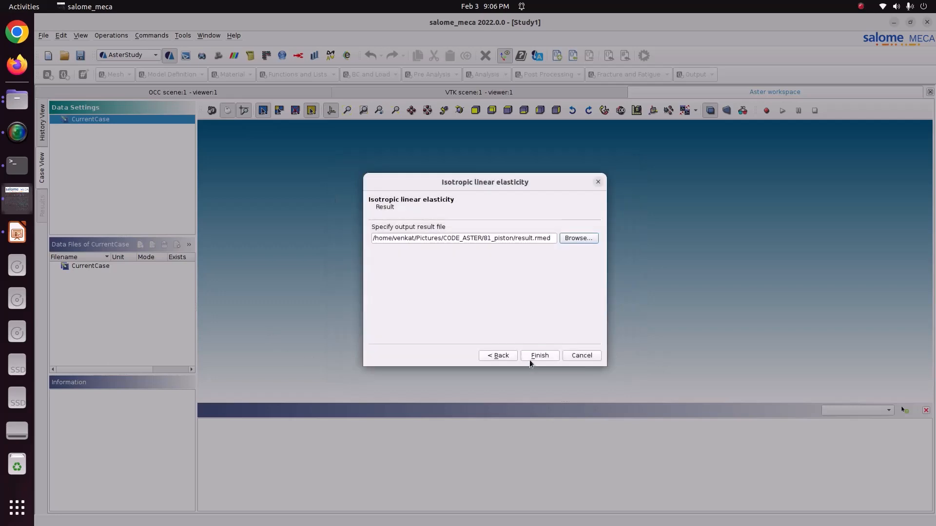
{"action": "left_click", "coordinate": [530, 359]}
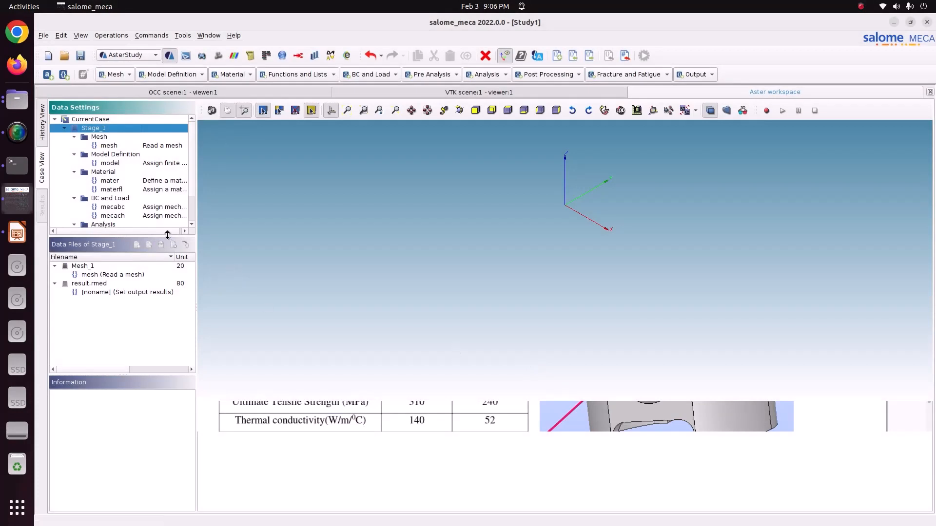
- Enlarge the Data Settings tree and review the mecach pressure load and the static mechanical analysis command
{"action": "left_click_drag", "start_coordinate": [167, 235], "coordinate": [176, 326]}
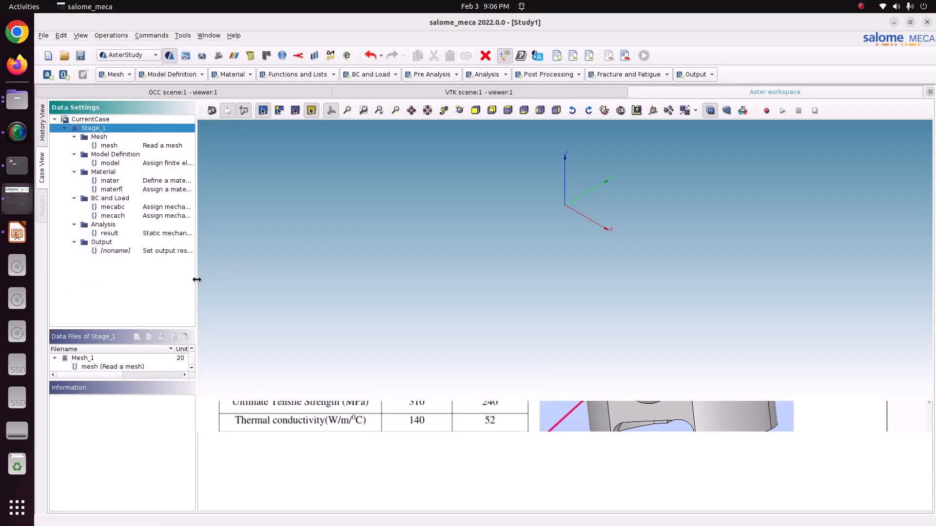
{"action": "left_click_drag", "start_coordinate": [196, 280], "coordinate": [246, 283]}
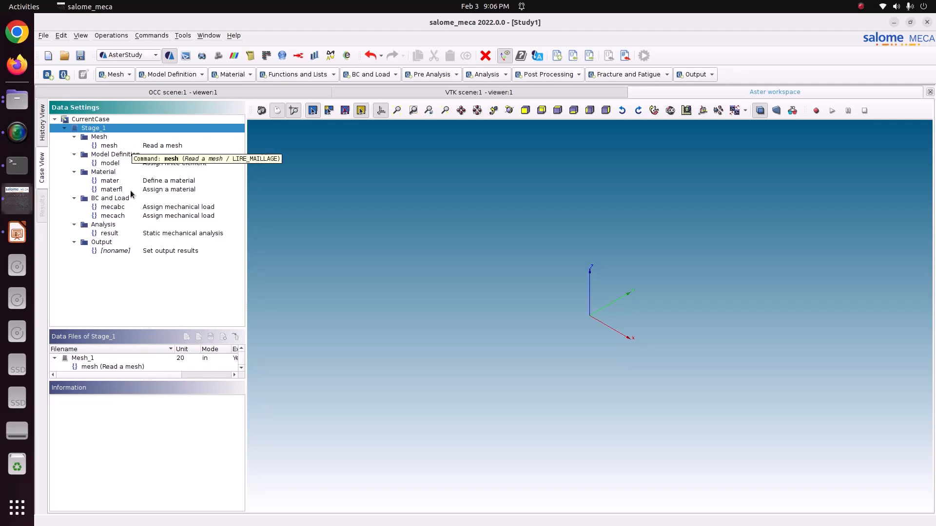
{"action": "left_click", "coordinate": [113, 215]}
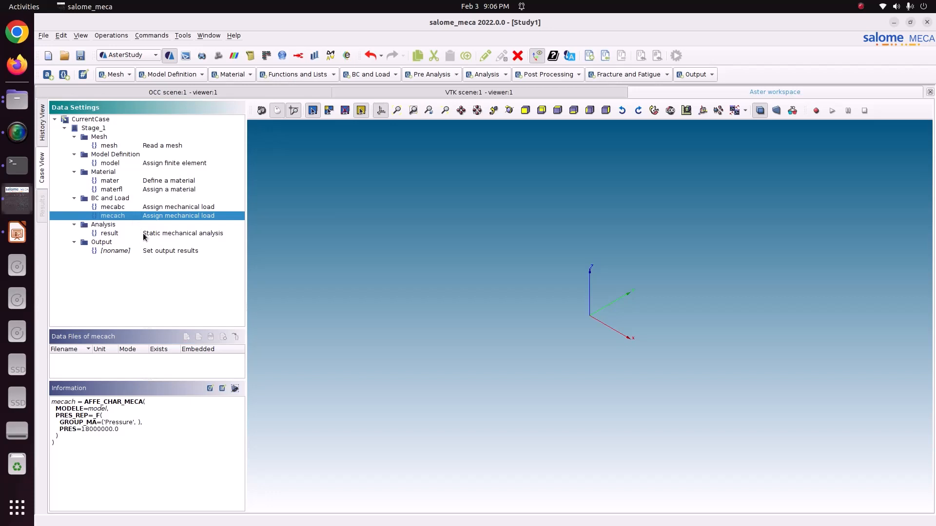
{"action": "left_click", "coordinate": [142, 233]}
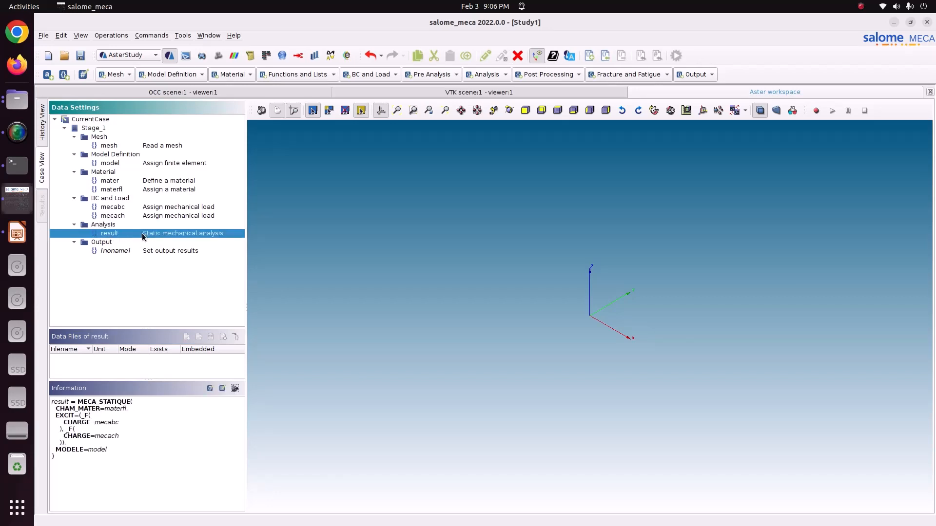
- Add a CALC_CHAMP post-processing command that reuses the input object, with CONTRAINTE and CRITERES enabled
{"action": "left_click", "coordinate": [546, 74]}
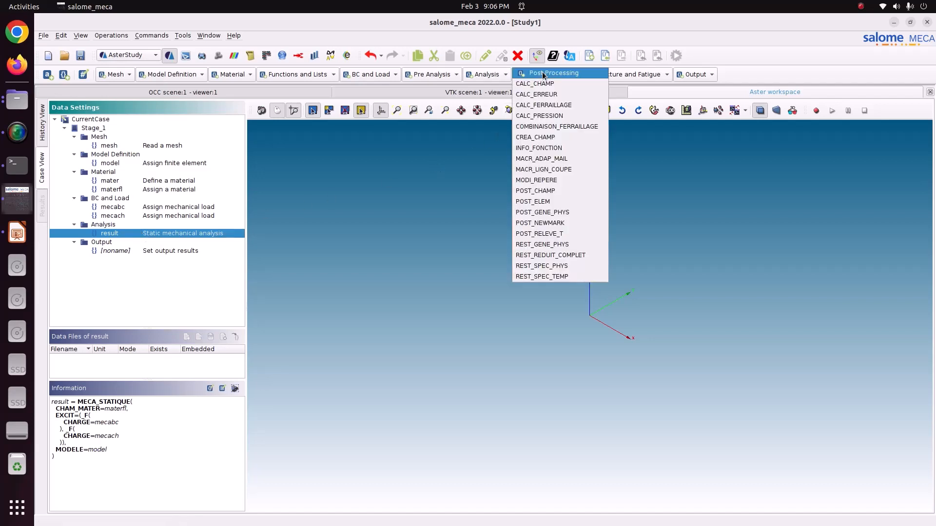
{"action": "left_click", "coordinate": [545, 85]}
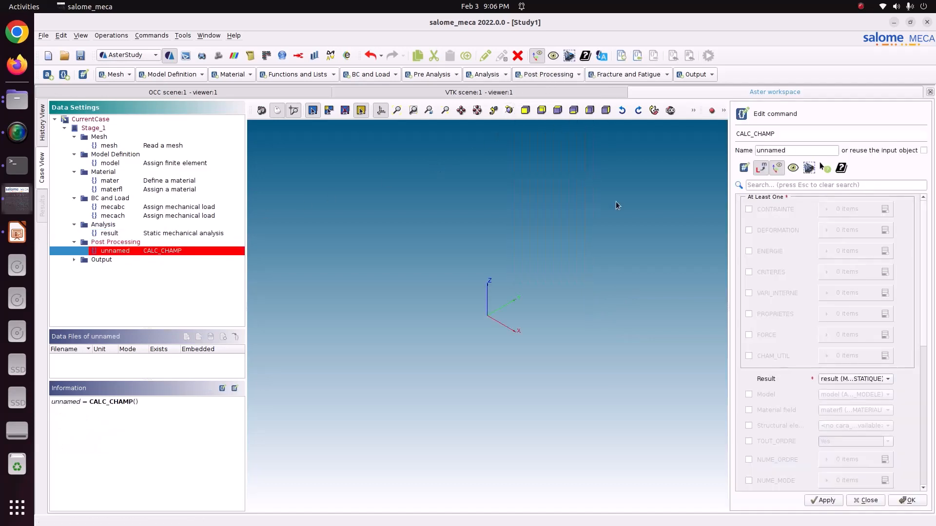
{"action": "left_click", "coordinate": [922, 150]}
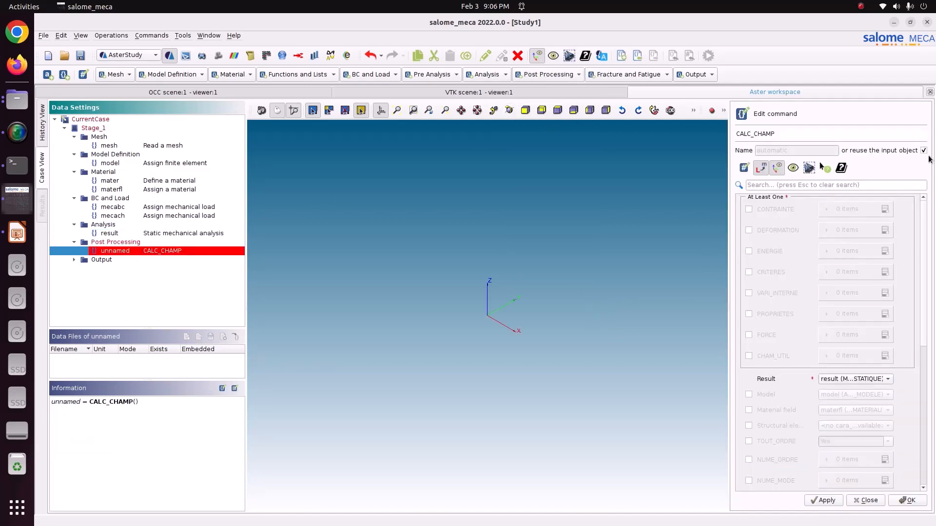
{"action": "left_click", "coordinate": [771, 212]}
{"action": "left_click", "coordinate": [778, 273]}
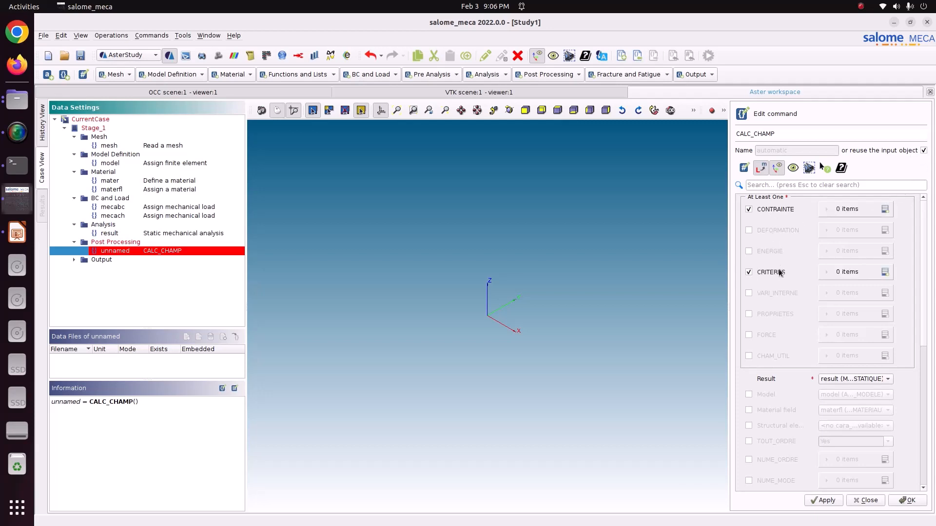
- Add two CONTRAINTE entries to CALC_CHAMP, SIGM_ELNO and SIGM_NOEU
{"action": "left_click", "coordinate": [885, 210]}
{"action": "left_click", "coordinate": [885, 210]}
{"action": "left_click", "coordinate": [851, 231]}
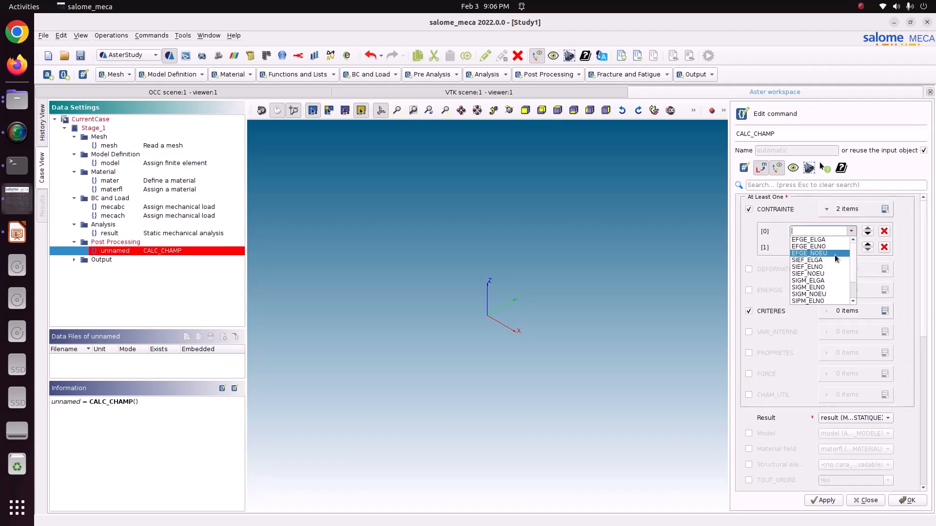
{"action": "scroll", "coordinate": [816, 295], "scroll_direction": "down", "scroll_amount": 1}
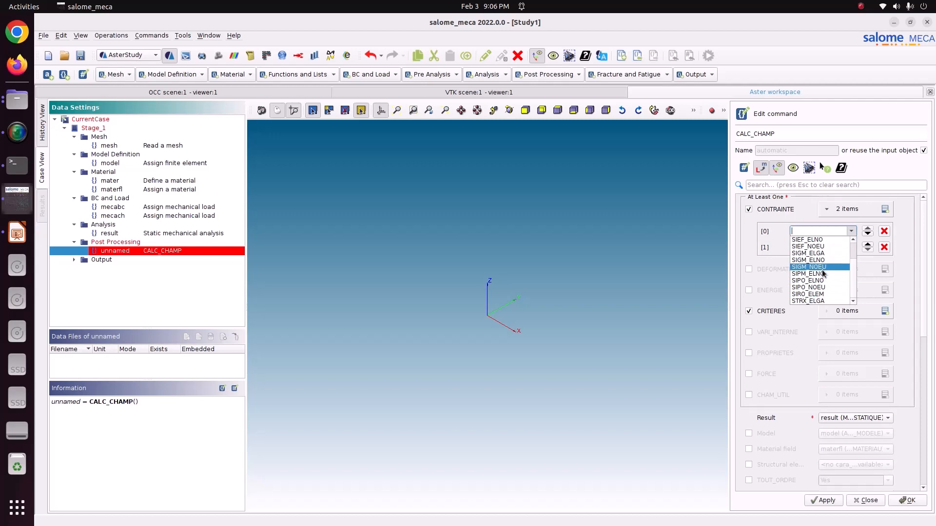
{"action": "left_click", "coordinate": [809, 260]}
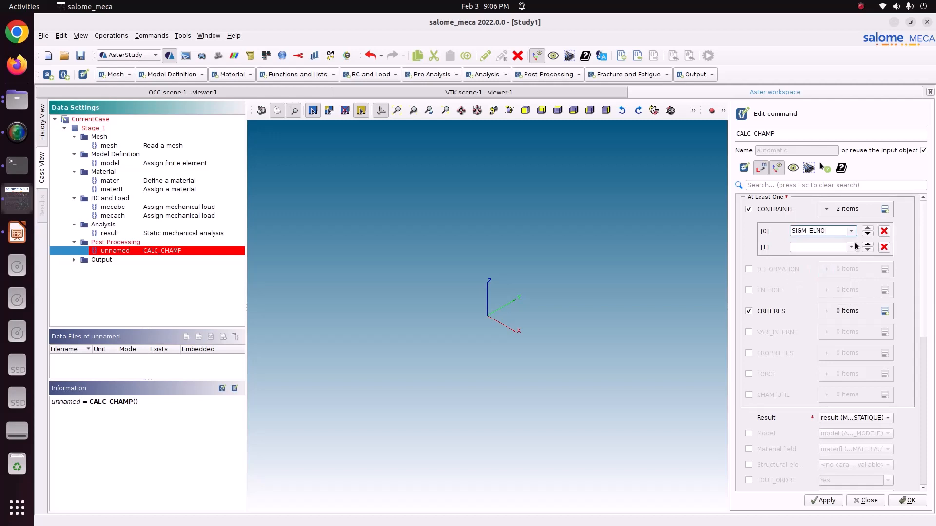
{"action": "left_click", "coordinate": [838, 247]}
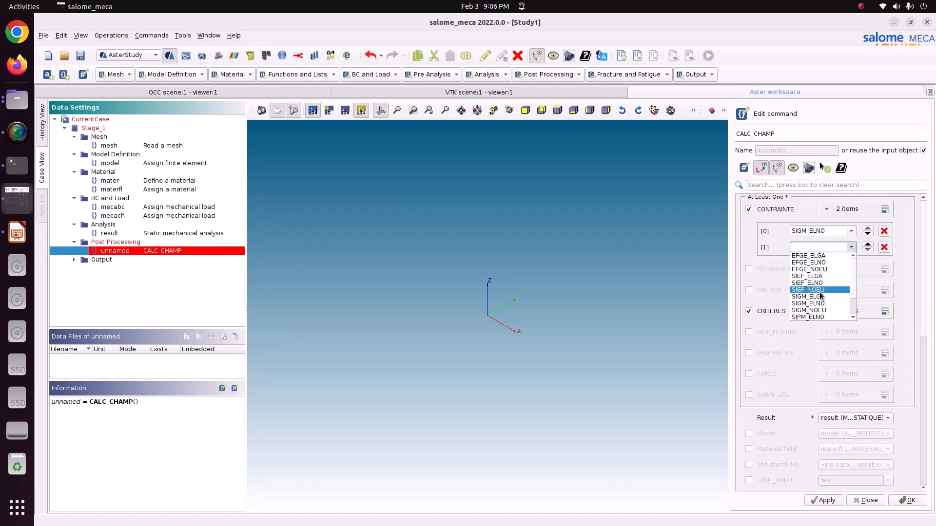
{"action": "left_click", "coordinate": [823, 311]}
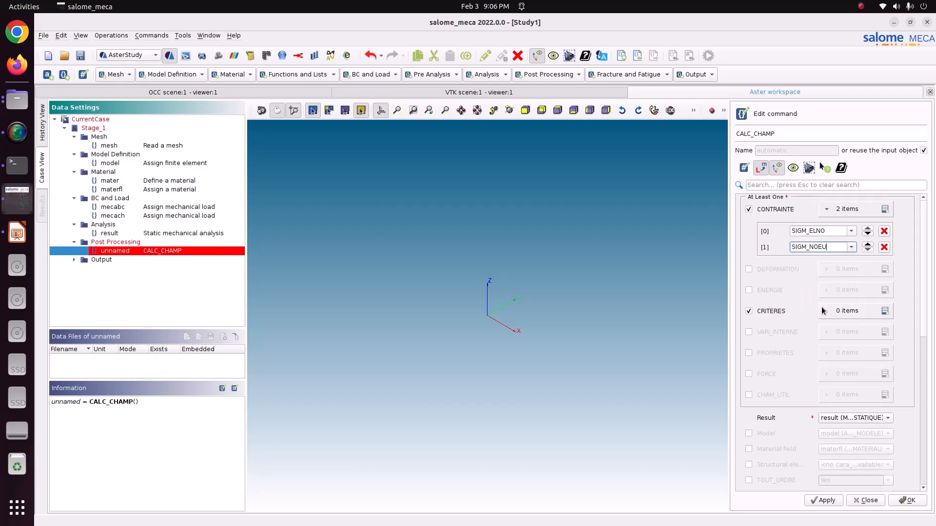
- Add the CRITERES entries SIEQ_ELNO and SIEQ_NOEU to CALC_CHAMP and store the command
{"action": "left_click", "coordinate": [885, 311]}
{"action": "left_click", "coordinate": [884, 311]}
{"action": "left_click", "coordinate": [852, 335]}
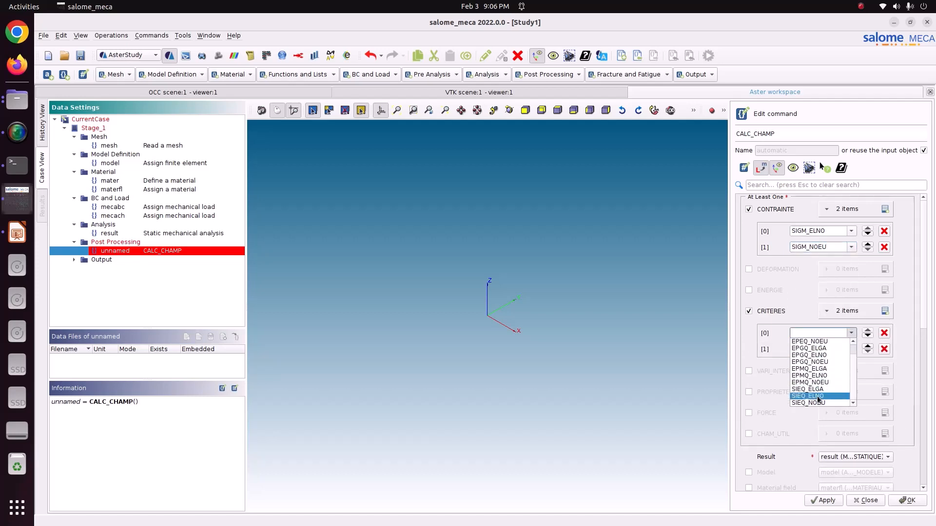
{"action": "left_click", "coordinate": [818, 397]}
{"action": "left_click", "coordinate": [851, 349]}
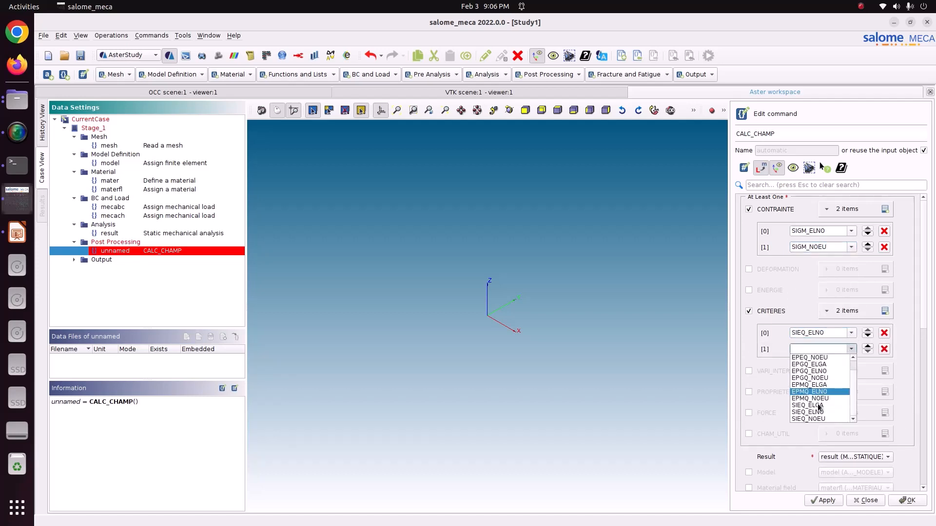
{"action": "left_click", "coordinate": [818, 420]}
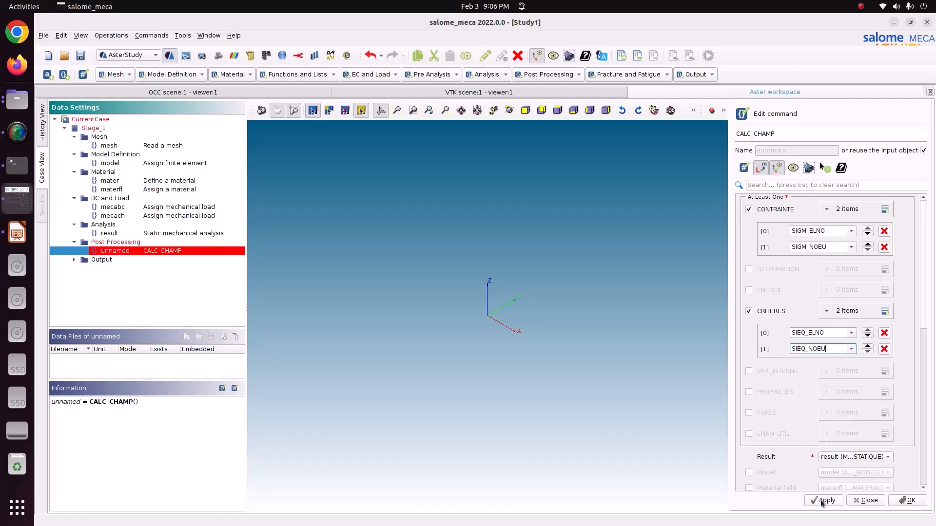
{"action": "left_click", "coordinate": [839, 503]}
{"action": "left_click", "coordinate": [906, 501]}
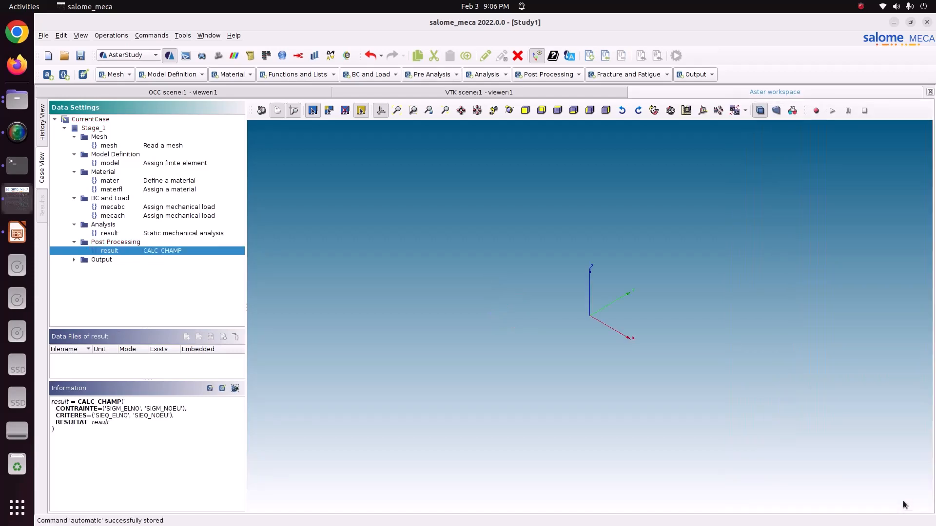
- Edit the Set output results command to export the CALC_CHAMP result with TOUT_CHAM set to Yes, and store it
{"action": "left_click", "coordinate": [74, 260]}
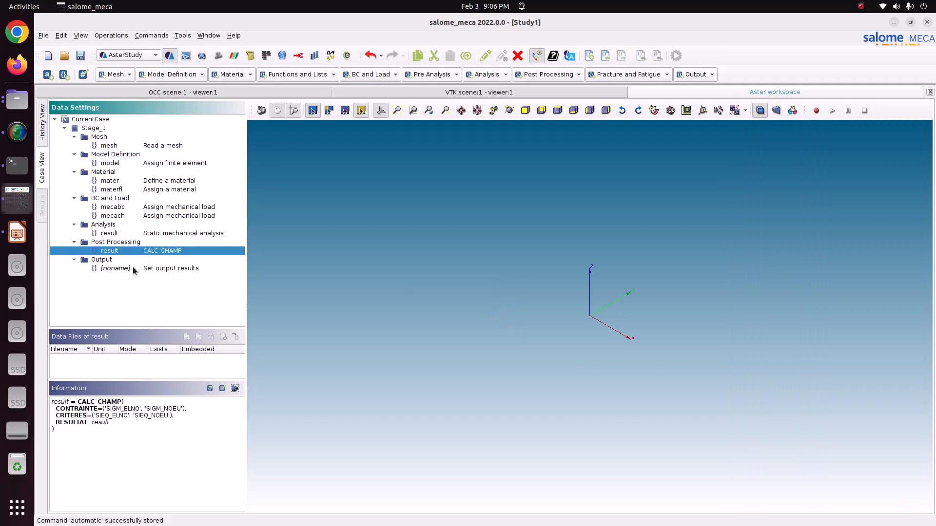
{"action": "left_click", "coordinate": [187, 266]}
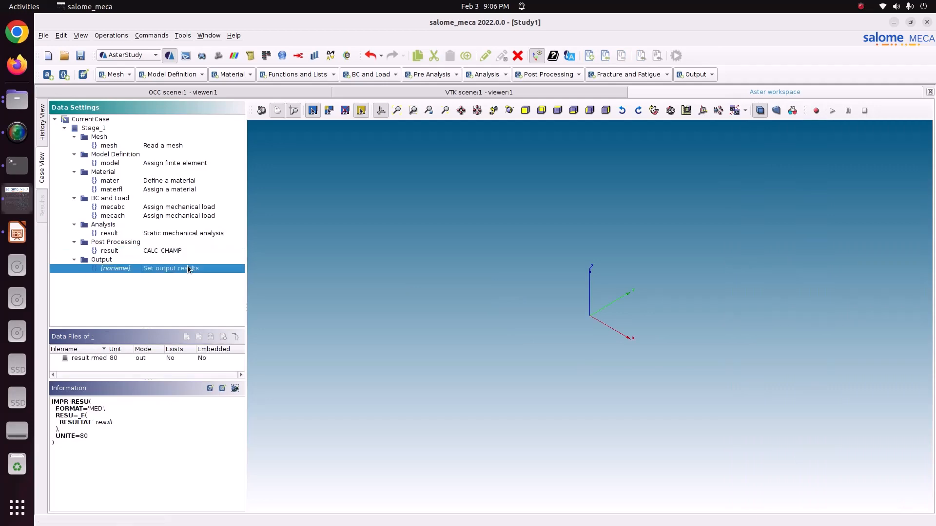
{"action": "double_click", "coordinate": [187, 267]}
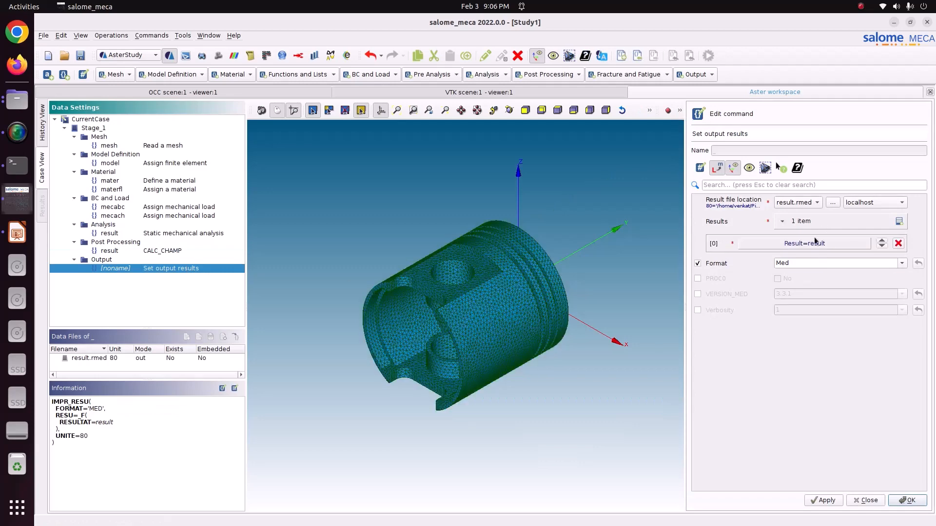
{"action": "left_click", "coordinate": [806, 247]}
{"action": "left_click", "coordinate": [806, 240]}
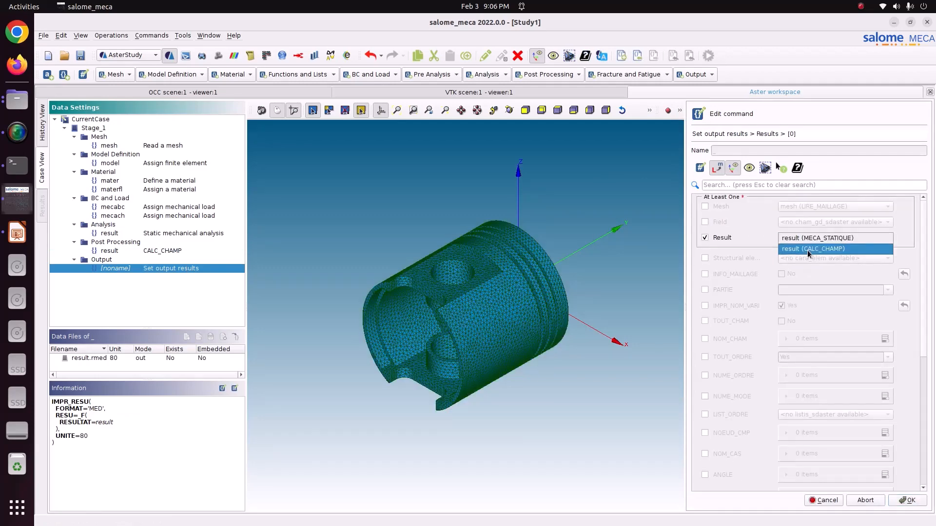
{"action": "left_click", "coordinate": [803, 249]}
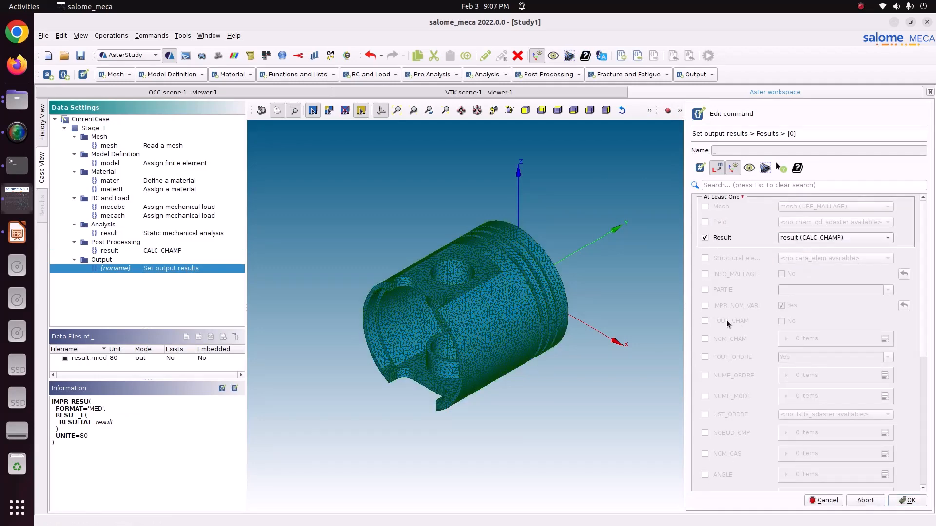
{"action": "left_click", "coordinate": [911, 501]}
{"action": "left_click", "coordinate": [824, 501]}
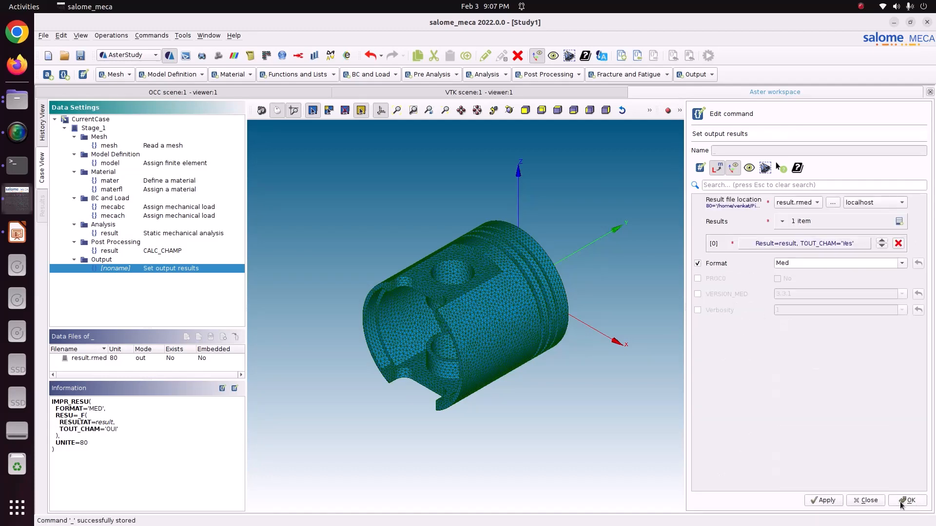
{"action": "left_click", "coordinate": [907, 501]}
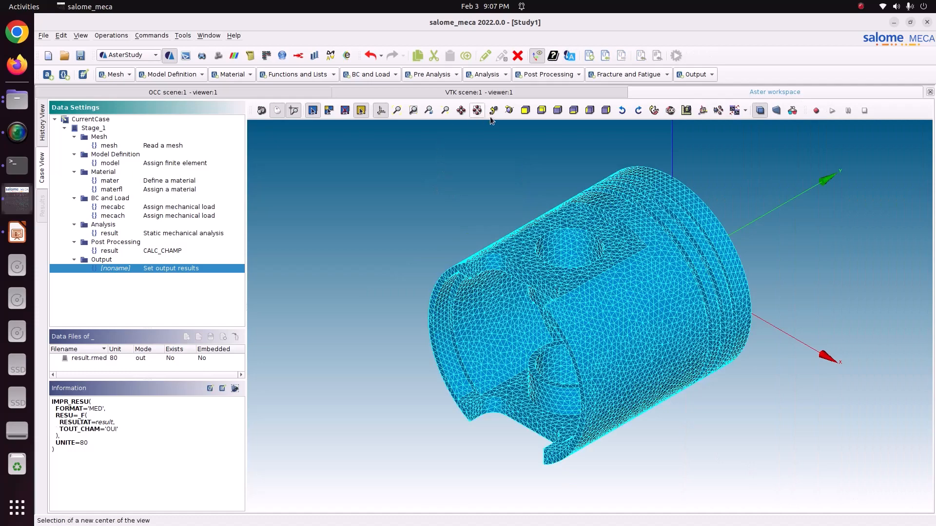
- Show the case history with its run parameters and save the study
{"action": "left_click", "coordinate": [508, 112]}
{"action": "left_click_drag", "start_coordinate": [607, 274], "coordinate": [631, 340]}
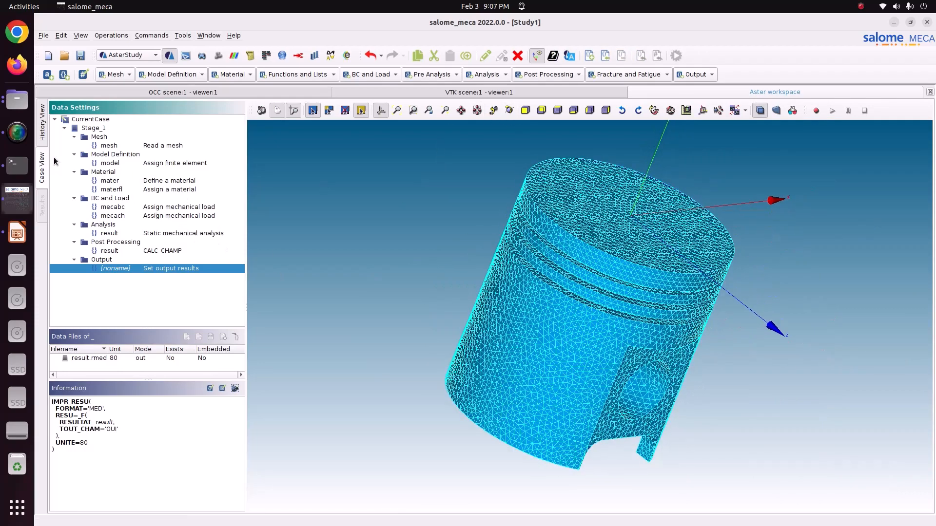
{"action": "left_click", "coordinate": [43, 135]}
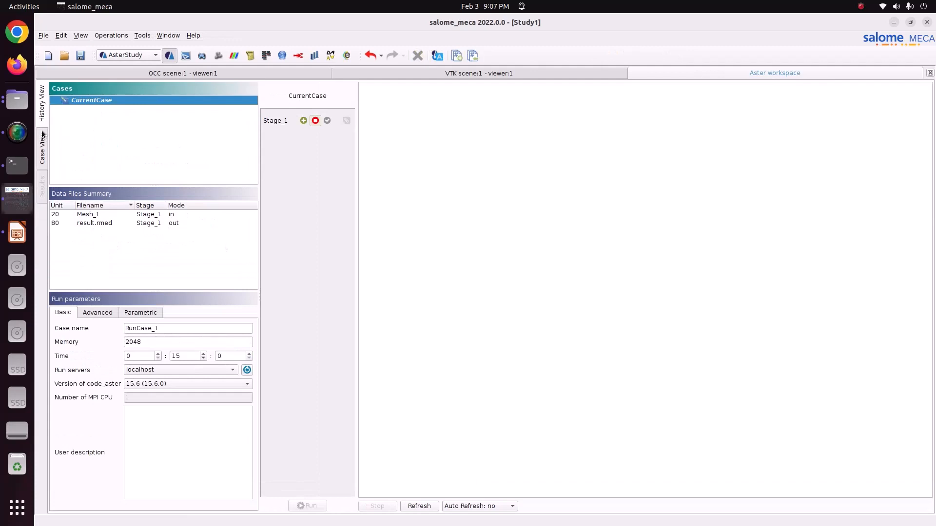
{"action": "left_click", "coordinate": [80, 55]}
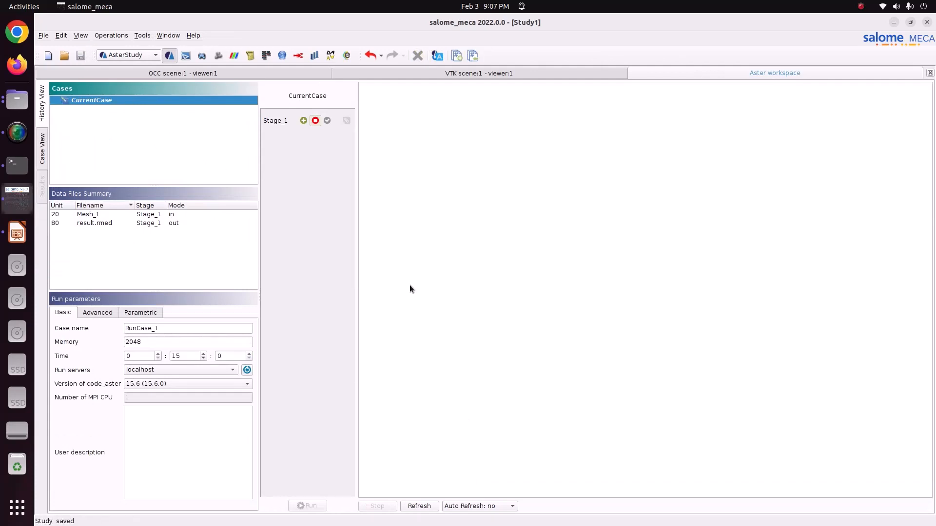
- Run Stage_1 with auto refresh every 5 s and review the output messages of the finished run
{"action": "left_click", "coordinate": [300, 123]}
{"action": "left_click", "coordinate": [487, 507]}
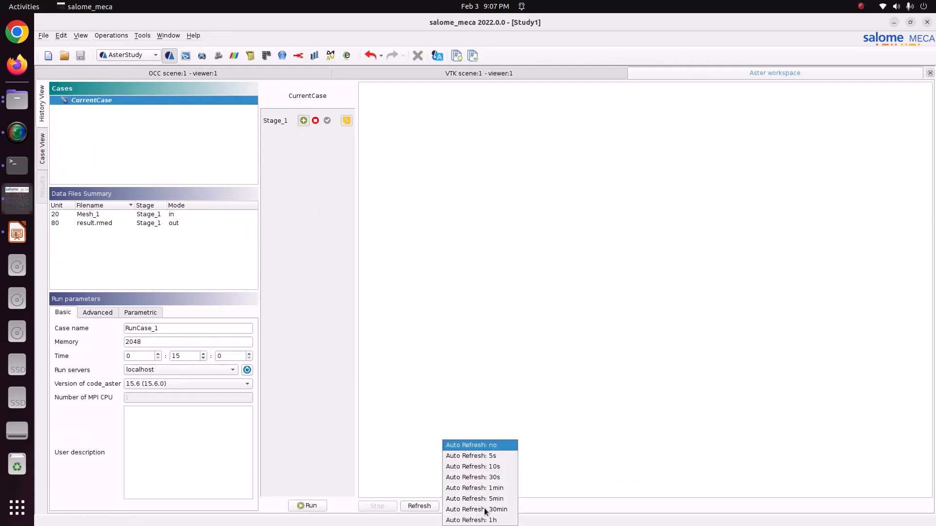
{"action": "left_click", "coordinate": [491, 459]}
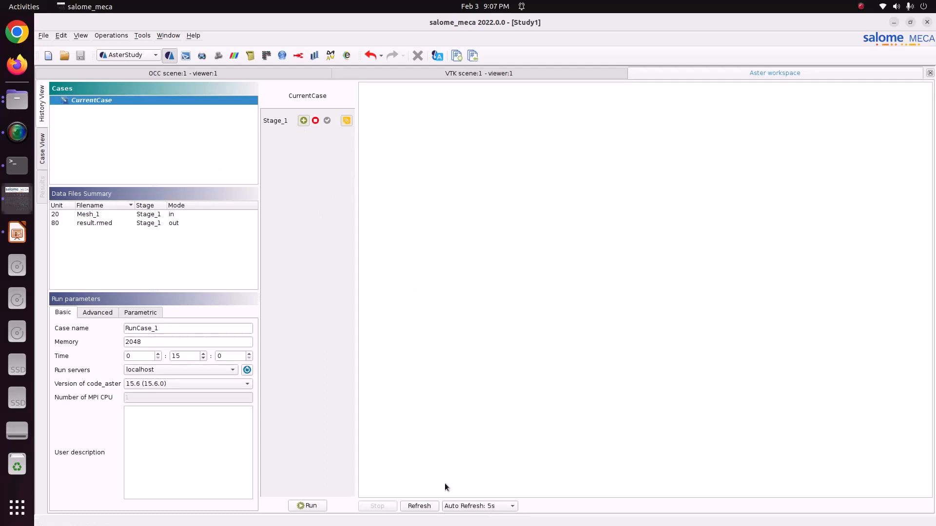
{"action": "left_click", "coordinate": [324, 507]}
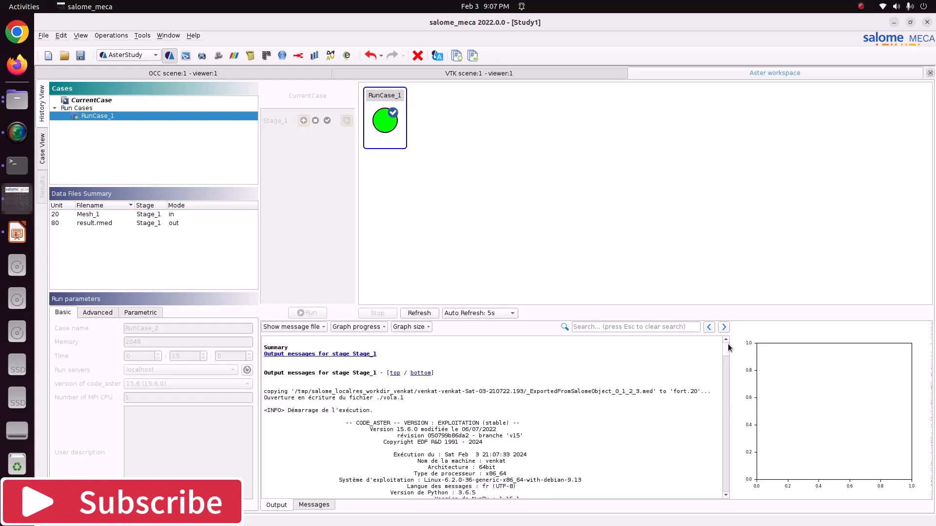
{"action": "left_click_drag", "start_coordinate": [726, 347], "coordinate": [720, 486]}
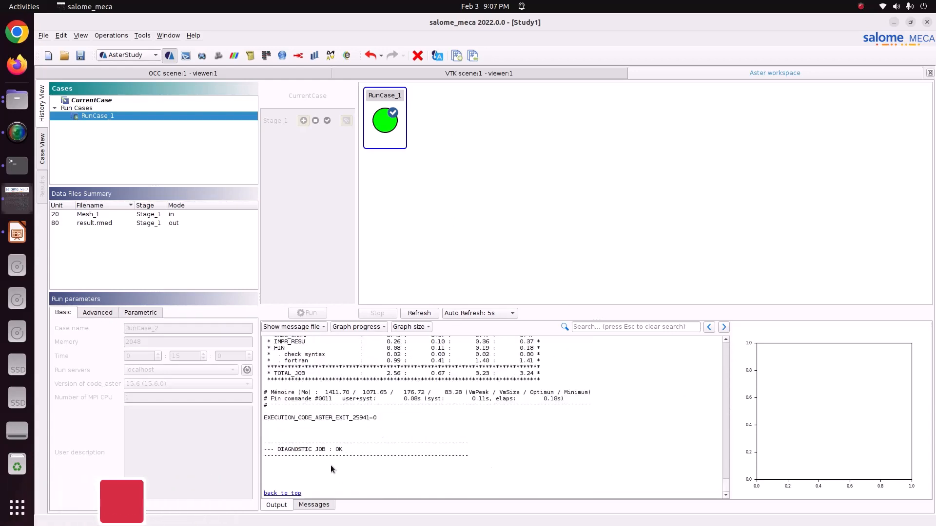
{"action": "scroll", "coordinate": [410, 451], "scroll_direction": "up", "scroll_amount": 15}
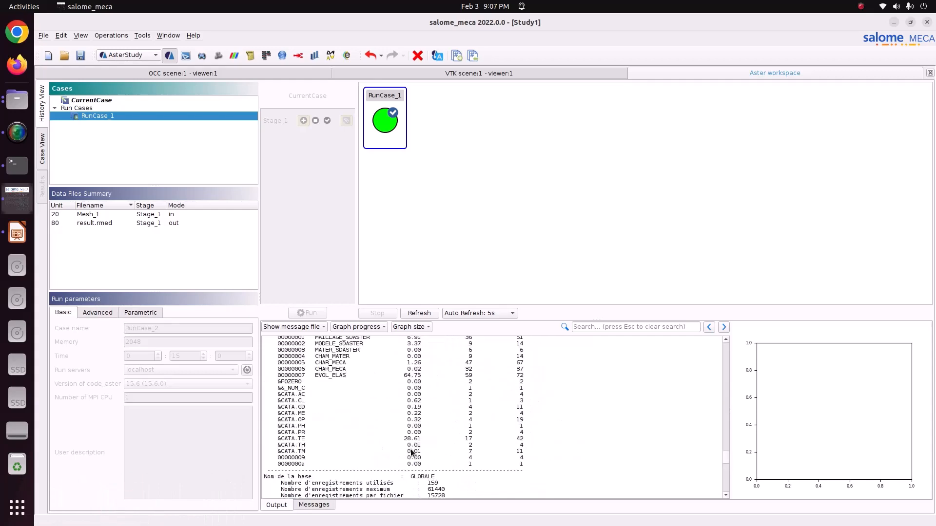
{"action": "scroll", "coordinate": [411, 451], "scroll_direction": "up", "scroll_amount": 5}
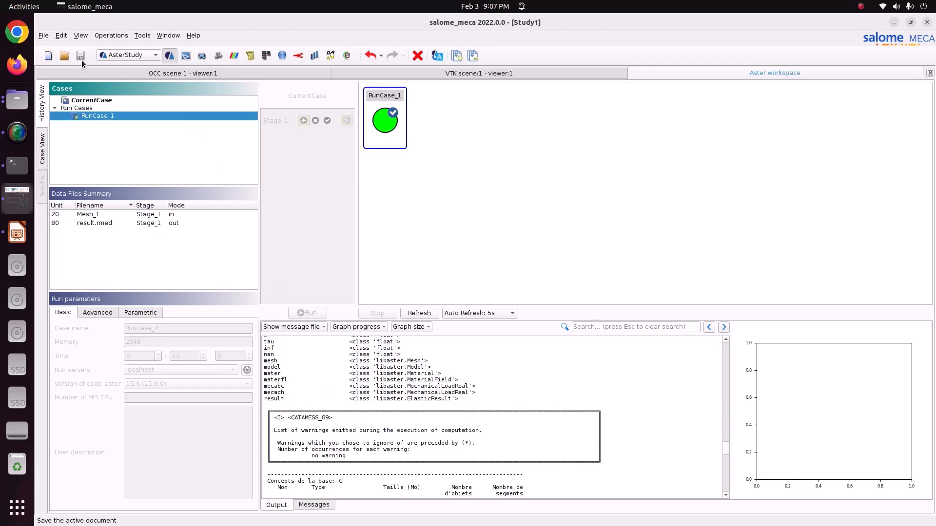
- Switch to the ParaVis module and open result.rmed from the Pictures/CODE_ASTER/81_piston folder
{"action": "left_click", "coordinate": [156, 57]}
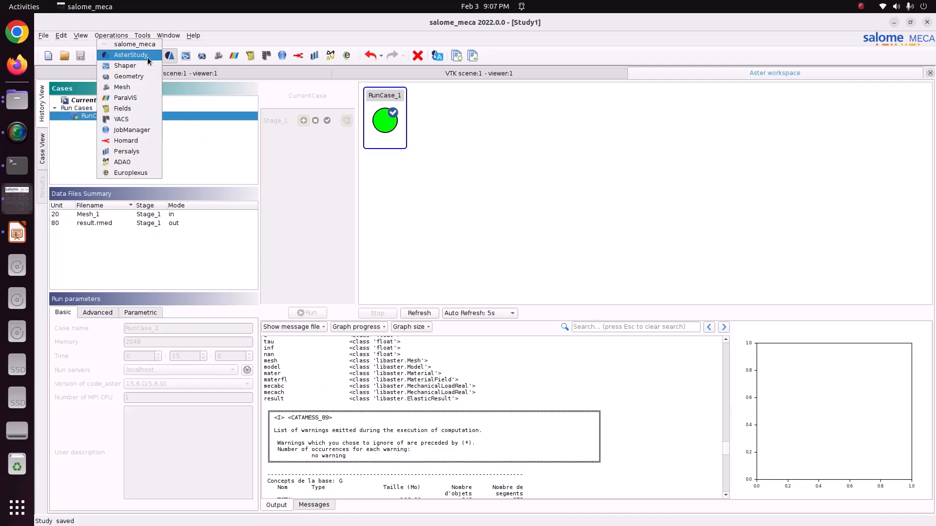
{"action": "left_click", "coordinate": [127, 97]}
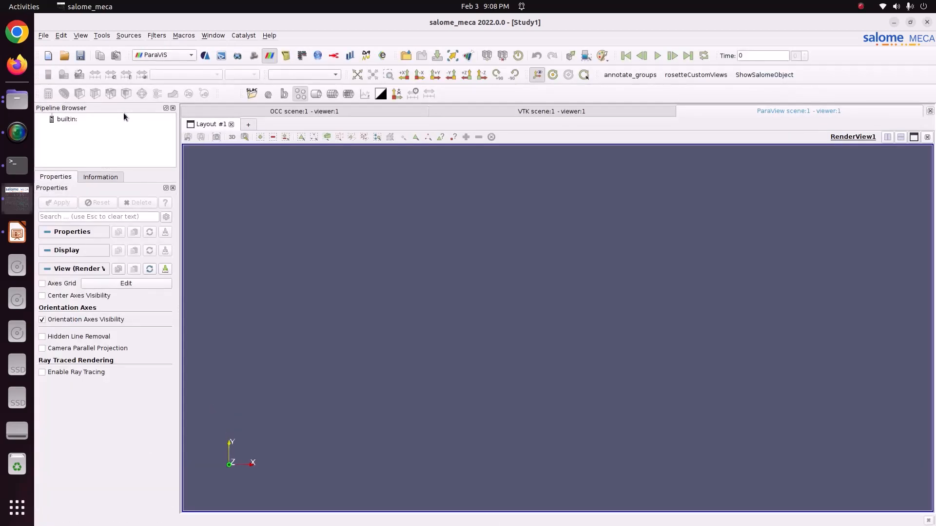
{"action": "left_click", "coordinate": [78, 119]}
{"action": "right_click", "coordinate": [78, 119]}
{"action": "left_click", "coordinate": [95, 123]}
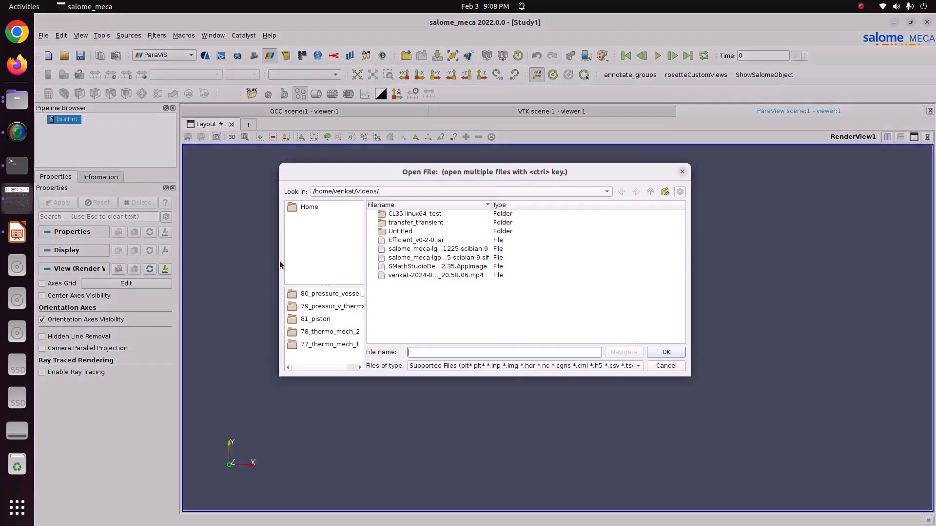
{"action": "left_click", "coordinate": [309, 208]}
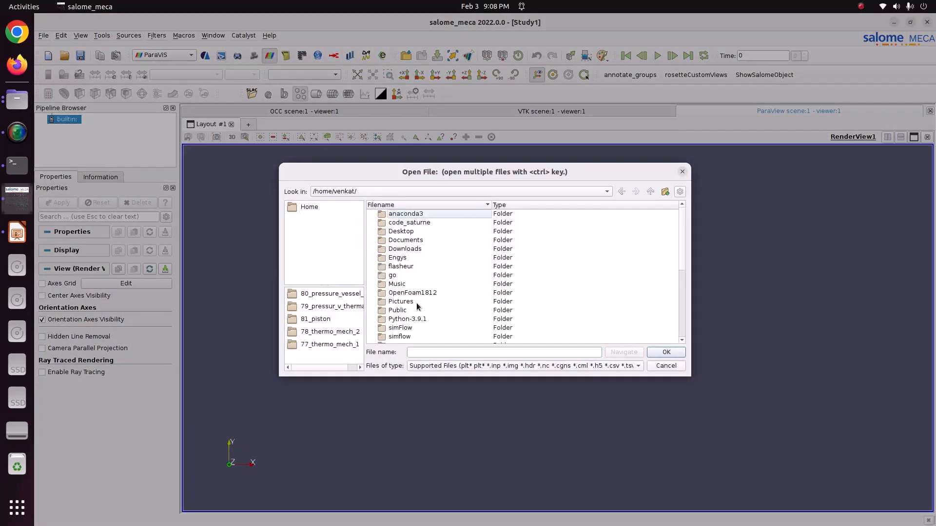
{"action": "double_click", "coordinate": [405, 300]}
{"action": "double_click", "coordinate": [406, 222]}
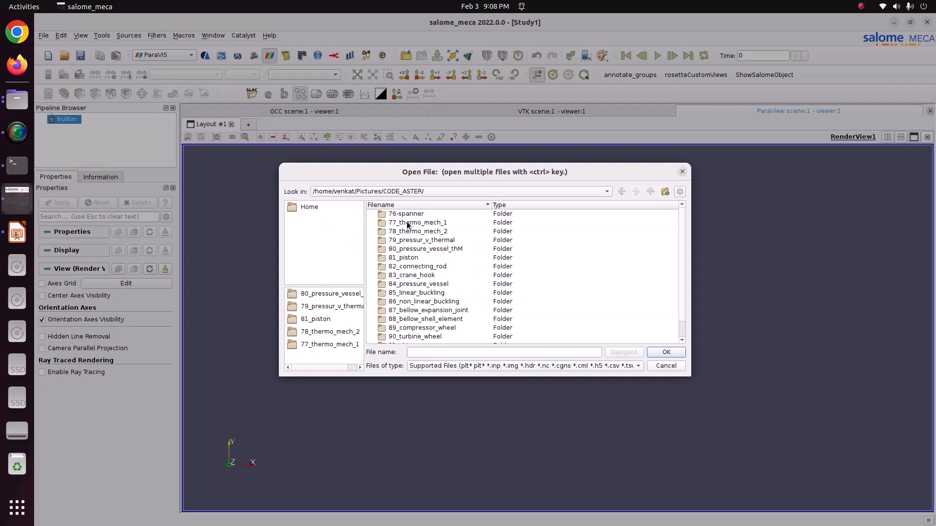
{"action": "double_click", "coordinate": [408, 259]}
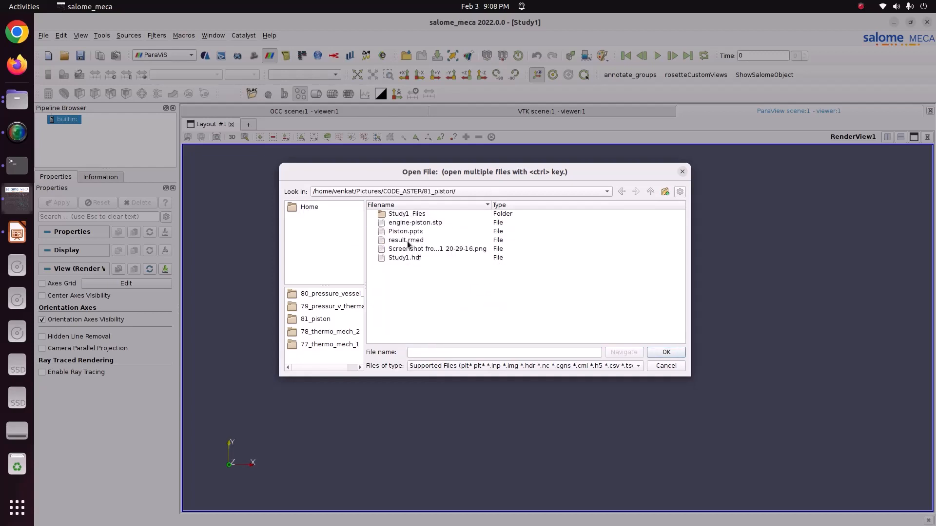
{"action": "left_click", "coordinate": [394, 241]}
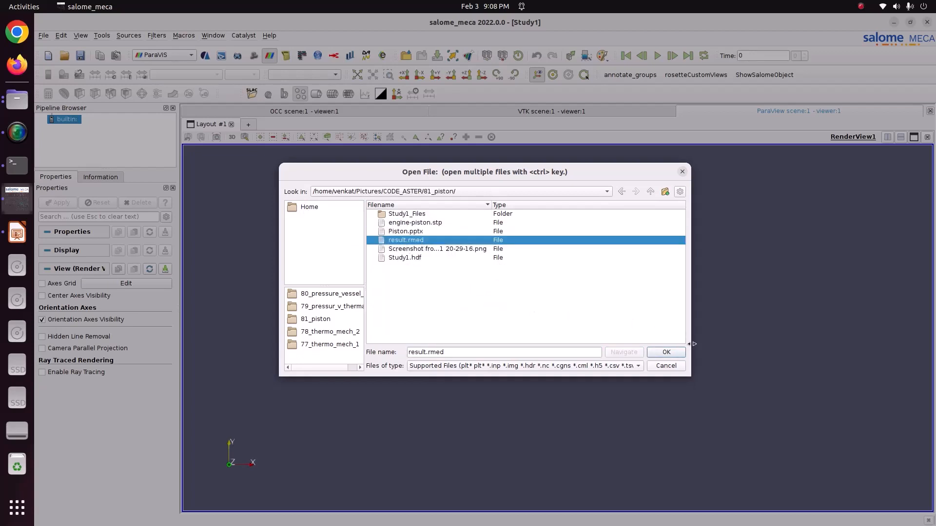
{"action": "left_click", "coordinate": [677, 353]}
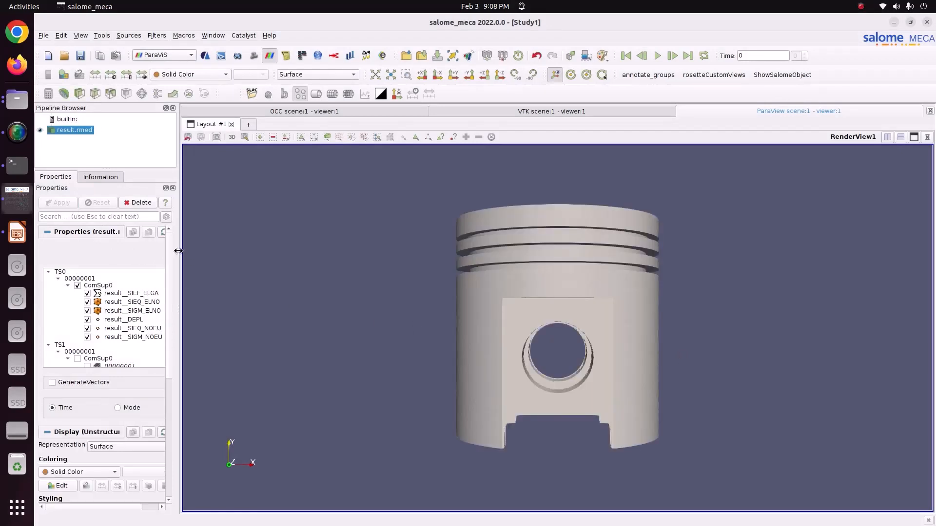
- Color the piston by result__DEPL magnitude and move the color legend to the left of the piston's crown
{"action": "left_click_drag", "start_coordinate": [178, 251], "coordinate": [242, 253]}
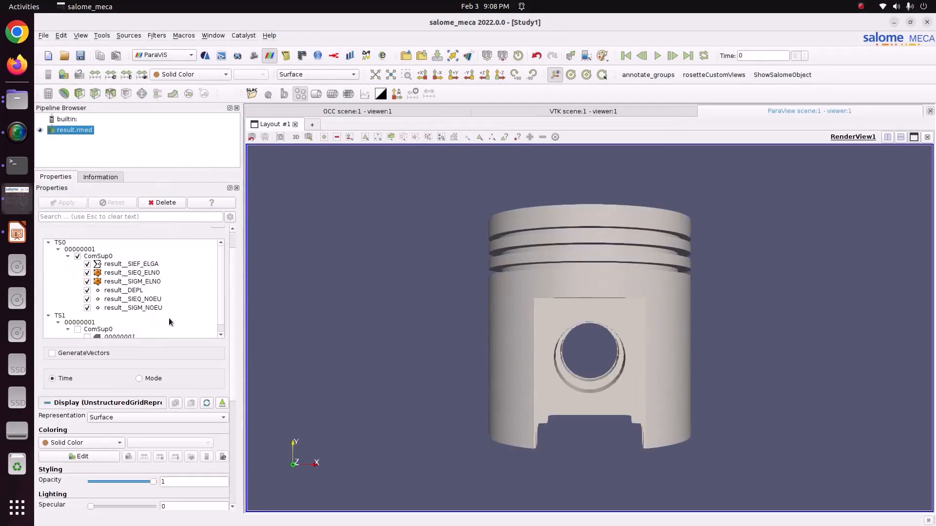
{"action": "scroll", "coordinate": [173, 322], "scroll_direction": "down", "scroll_amount": 2}
{"action": "scroll", "coordinate": [117, 324], "scroll_direction": "up", "scroll_amount": 1}
{"action": "left_click", "coordinate": [201, 73]}
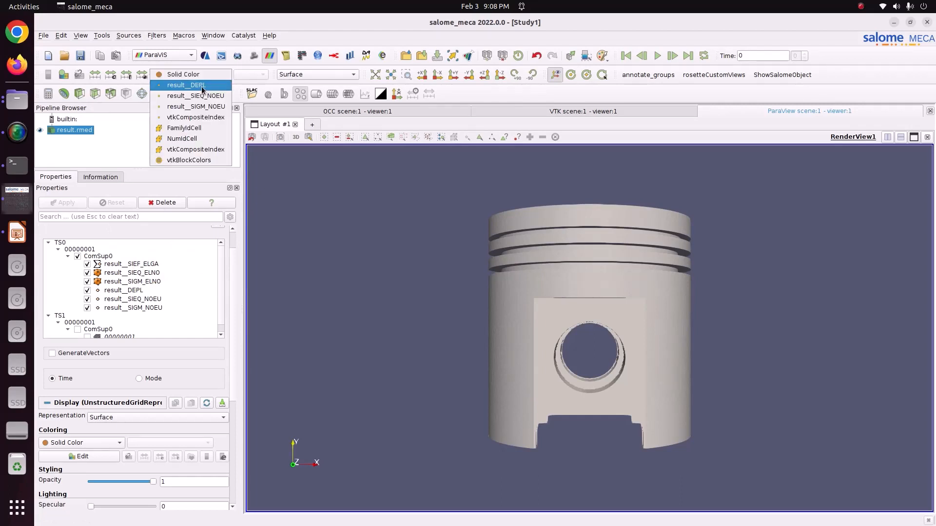
{"action": "left_click", "coordinate": [202, 86]}
{"action": "left_click_drag", "start_coordinate": [444, 235], "coordinate": [436, 271]}
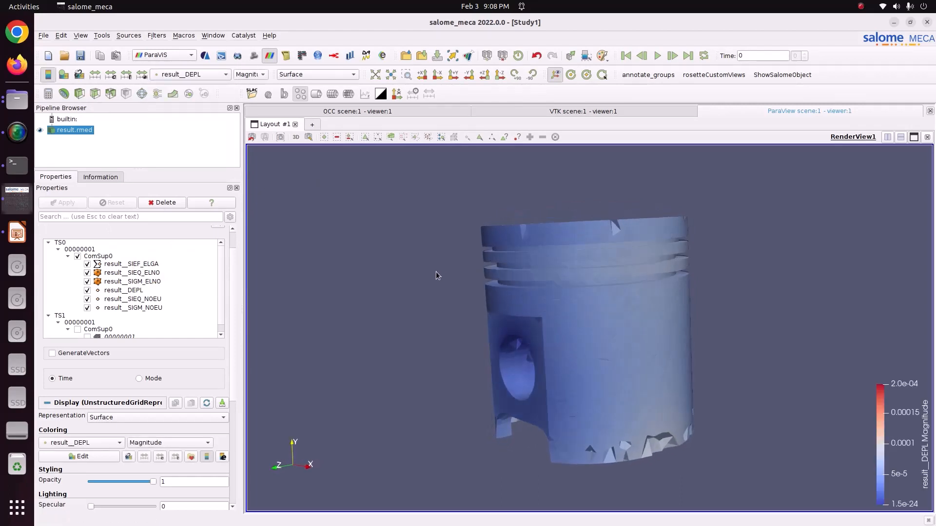
{"action": "left_click_drag", "start_coordinate": [916, 398], "coordinate": [318, 195]}
{"action": "left_click_drag", "start_coordinate": [551, 280], "coordinate": [555, 277]}
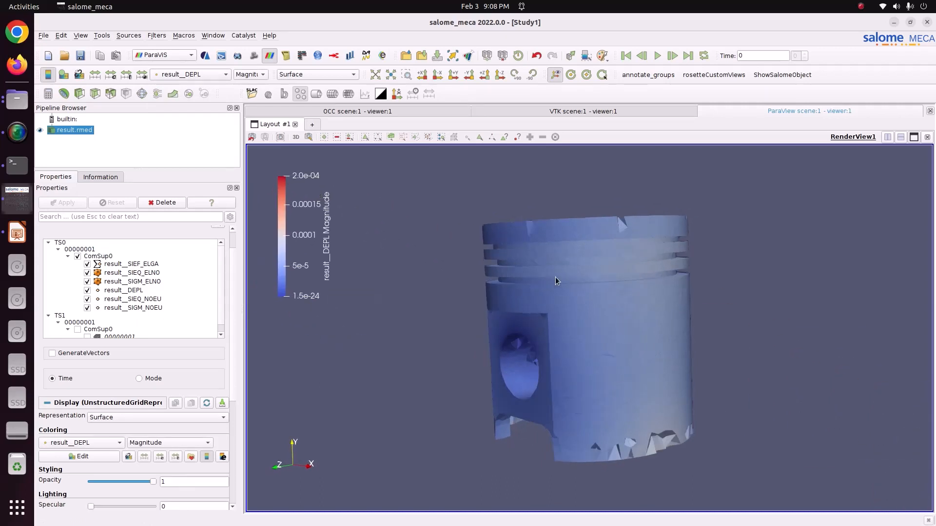
- Apply the Blue to Red Rainbow preset from the Rainbow group to the displacement color map
{"action": "left_click", "coordinate": [191, 459]}
{"action": "left_click", "coordinate": [613, 136]}
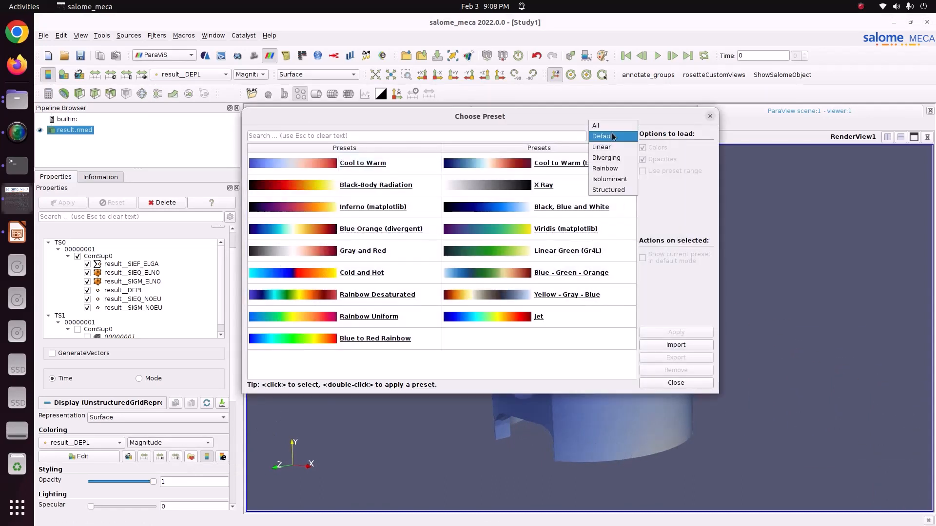
{"action": "left_click", "coordinate": [611, 169]}
{"action": "left_click", "coordinate": [577, 185]}
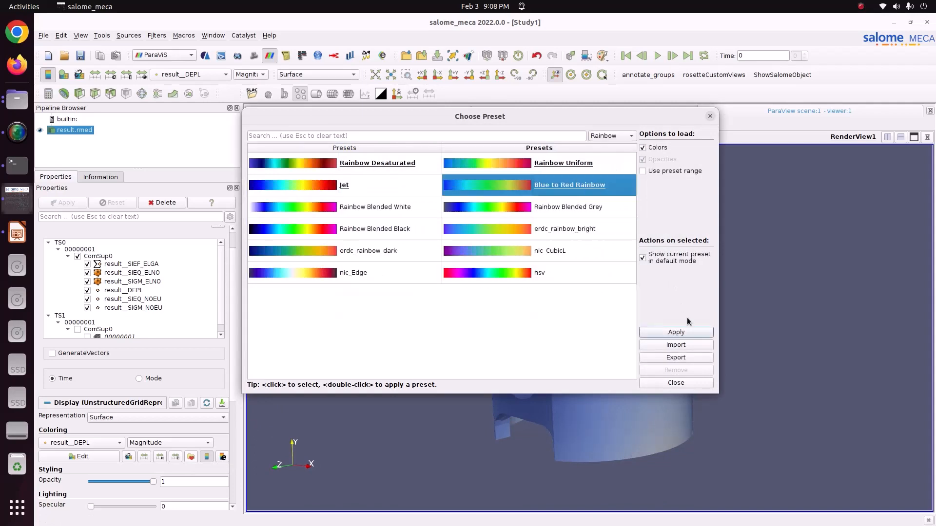
{"action": "left_click", "coordinate": [677, 332]}
{"action": "left_click", "coordinate": [676, 382]}
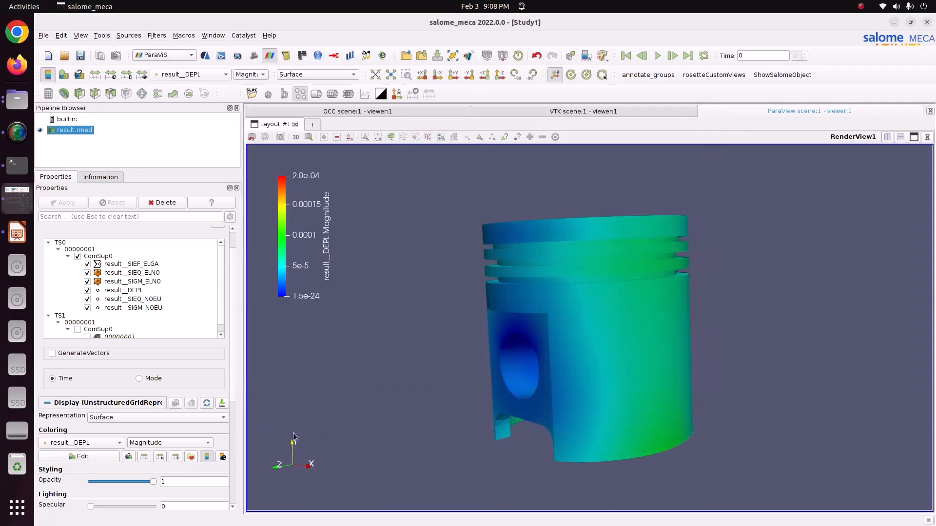
- Set the number of table values in the displacement color map to 12 and inspect the contours on the piston crown
{"action": "scroll", "coordinate": [233, 452], "scroll_direction": "down", "scroll_amount": 4}
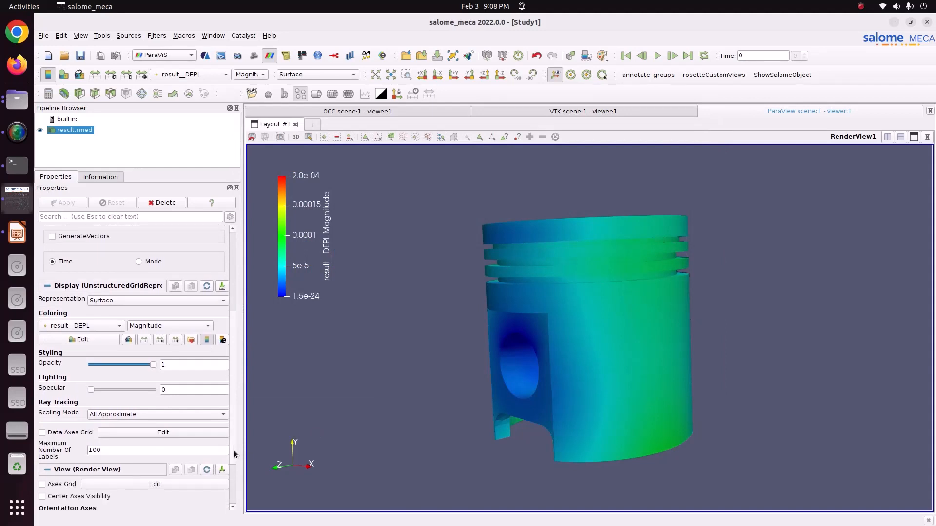
{"action": "left_click", "coordinate": [119, 339]}
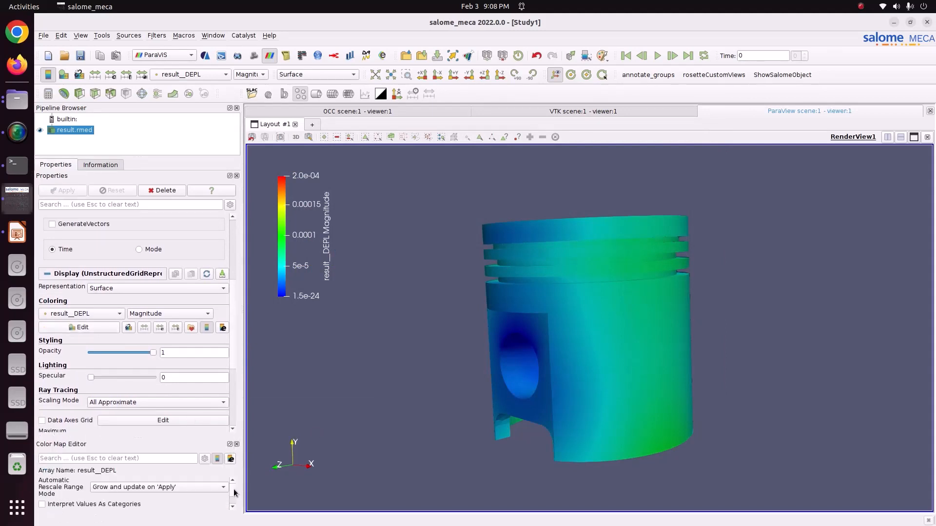
{"action": "scroll", "coordinate": [235, 492], "scroll_direction": "down", "scroll_amount": 5}
{"action": "double_click", "coordinate": [206, 489]}
{"action": "type", "text": "12"}
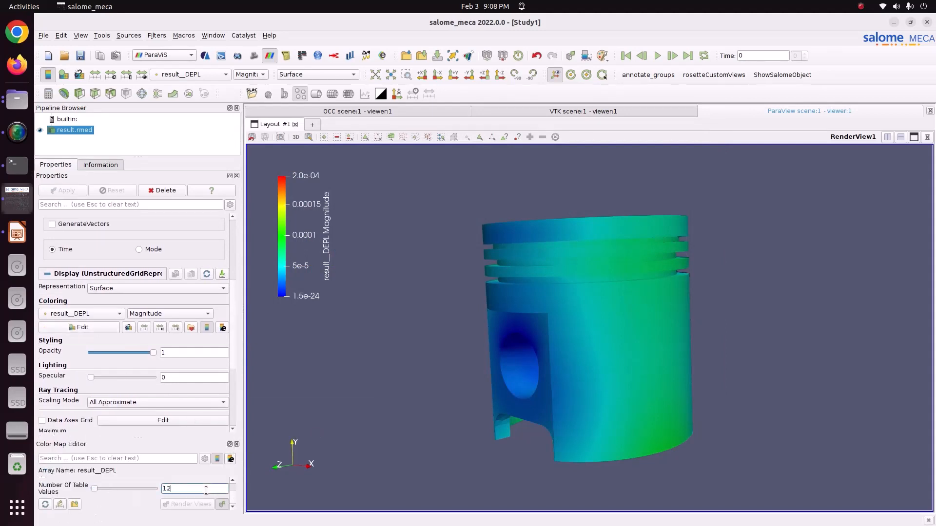
{"action": "key", "text": "Return"}
{"action": "left_click_drag", "start_coordinate": [542, 415], "coordinate": [494, 380]}
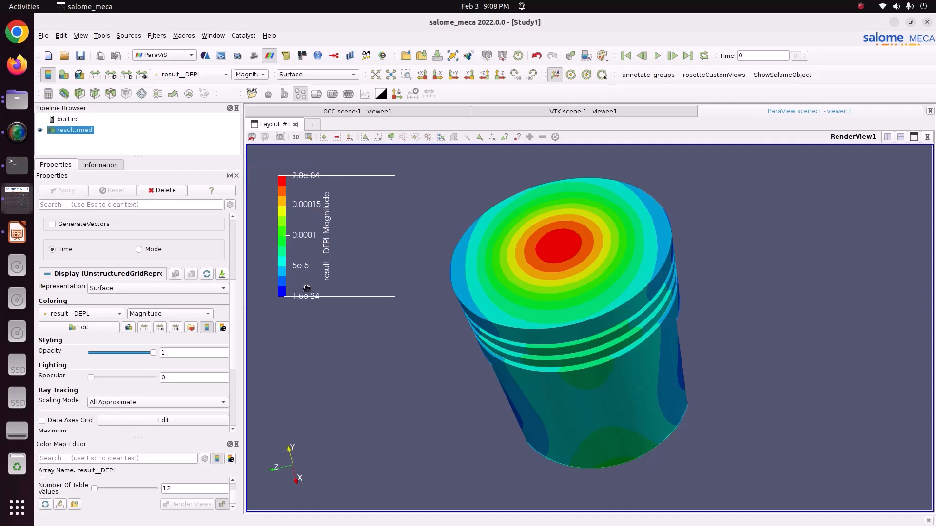
- Display the piston as Surface With Edges and examine the mesh on its crown and skirt
{"action": "left_click_drag", "start_coordinate": [565, 372], "coordinate": [519, 367]}
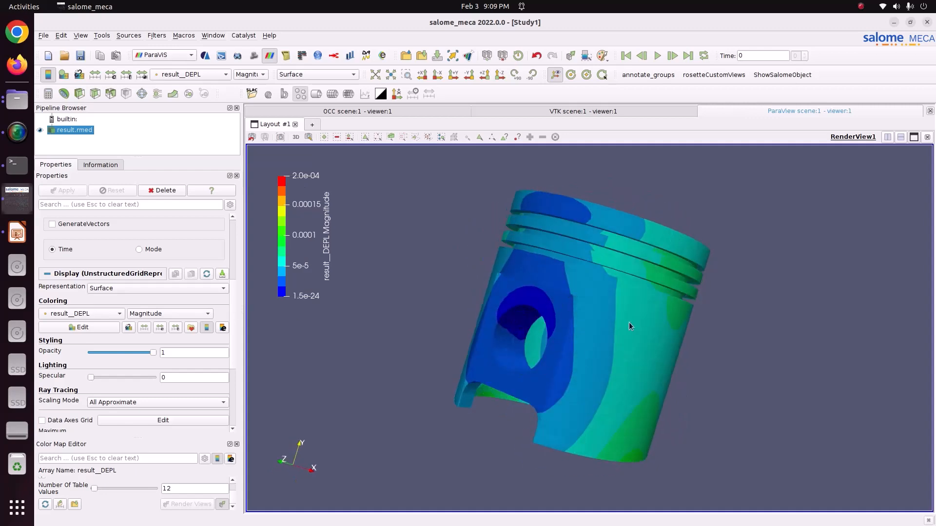
{"action": "left_click_drag", "start_coordinate": [629, 322], "coordinate": [608, 330]}
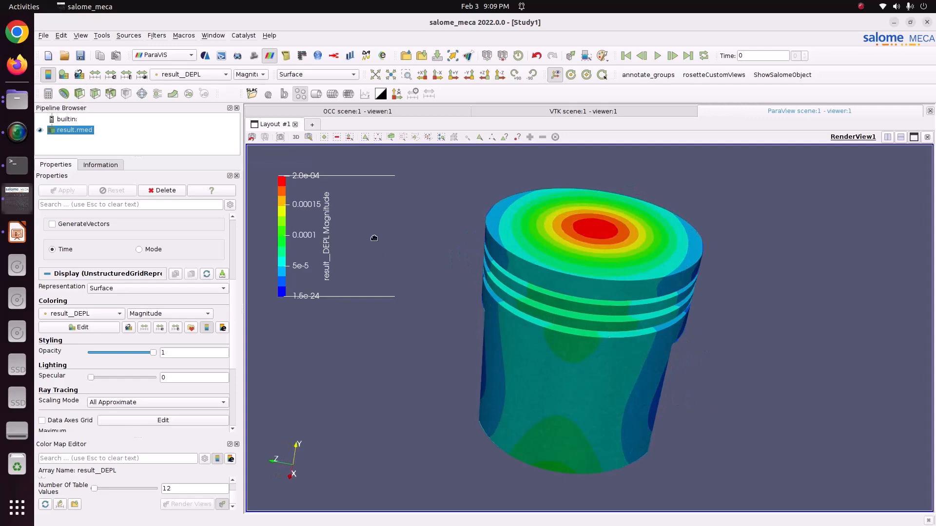
{"action": "left_click", "coordinate": [294, 75]}
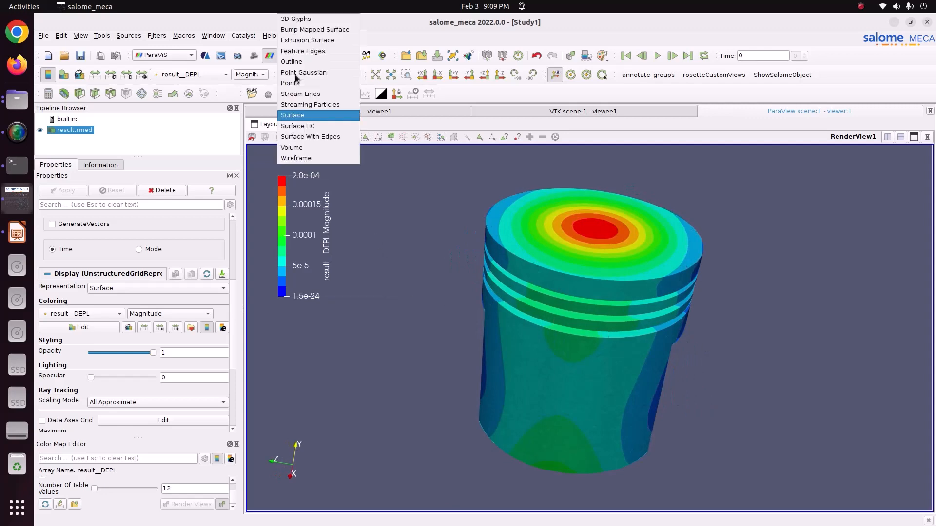
{"action": "left_click", "coordinate": [300, 142]}
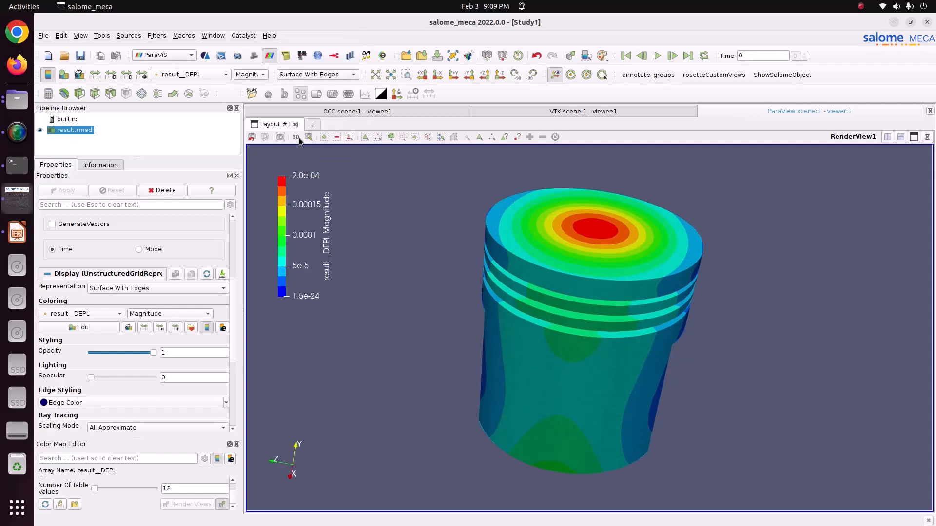
{"action": "left_click_drag", "start_coordinate": [632, 321], "coordinate": [593, 317]}
{"action": "left_click_drag", "start_coordinate": [726, 356], "coordinate": [581, 300]}
{"action": "scroll", "coordinate": [581, 300], "scroll_direction": "up", "scroll_amount": 3}
- Set the render view to Gradient Background and switch the piston's representation back to Surface
{"action": "left_click", "coordinate": [602, 55]}
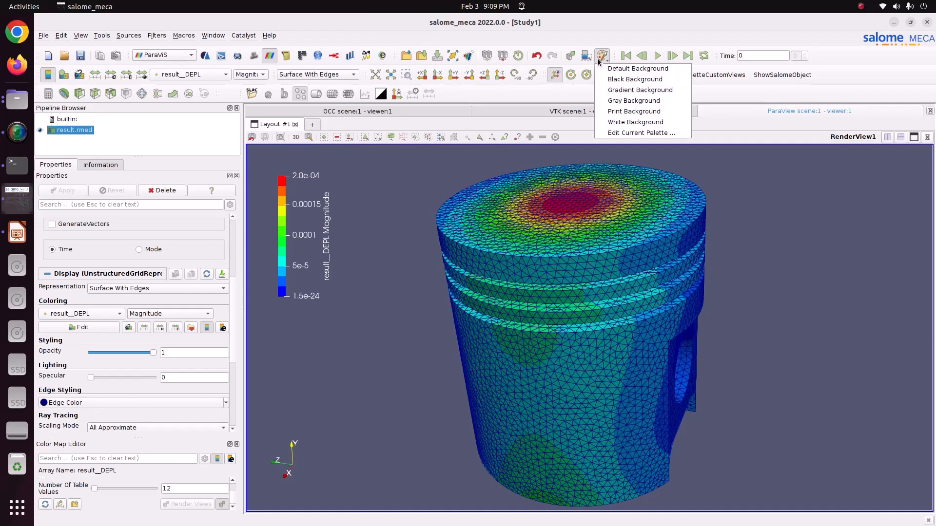
{"action": "left_click", "coordinate": [631, 91]}
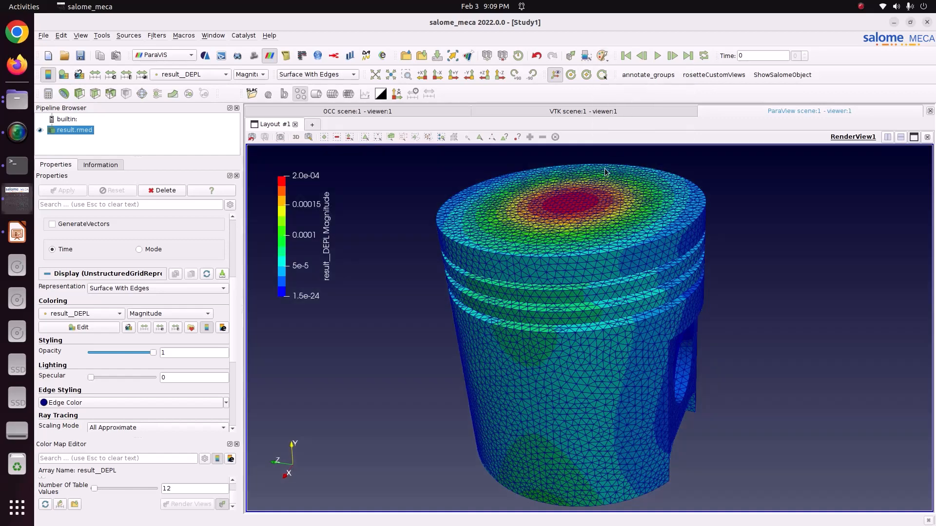
{"action": "left_click", "coordinate": [330, 76]}
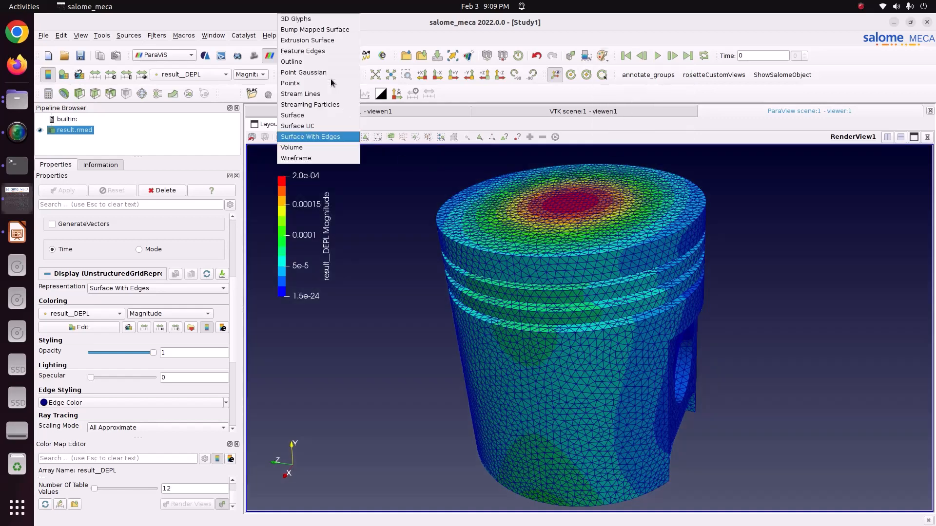
{"action": "left_click", "coordinate": [307, 125]}
{"action": "left_click_drag", "start_coordinate": [502, 272], "coordinate": [546, 305]}
- Color the piston by the DX, DY and DZ displacement components in turn, and finish on DY
{"action": "left_click", "coordinate": [251, 75]}
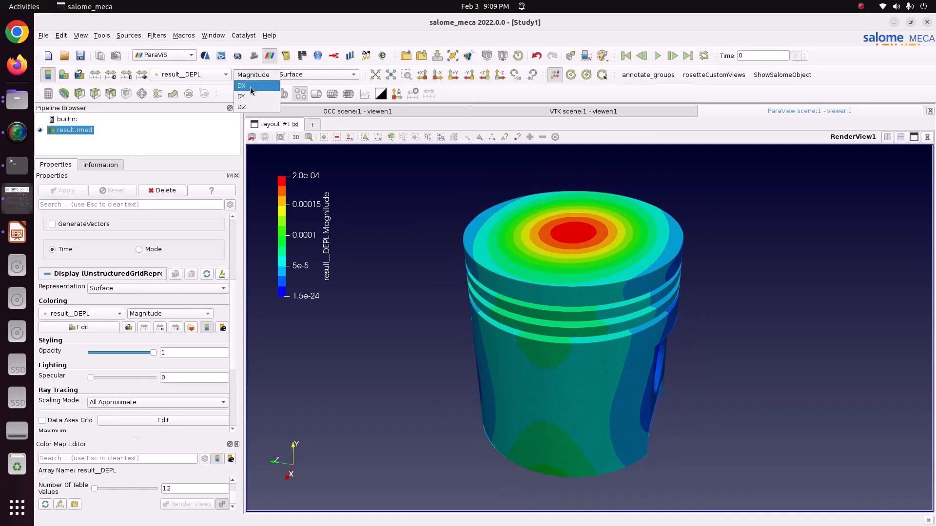
{"action": "left_click", "coordinate": [250, 86]}
{"action": "left_click", "coordinate": [249, 74]}
{"action": "left_click", "coordinate": [248, 87]}
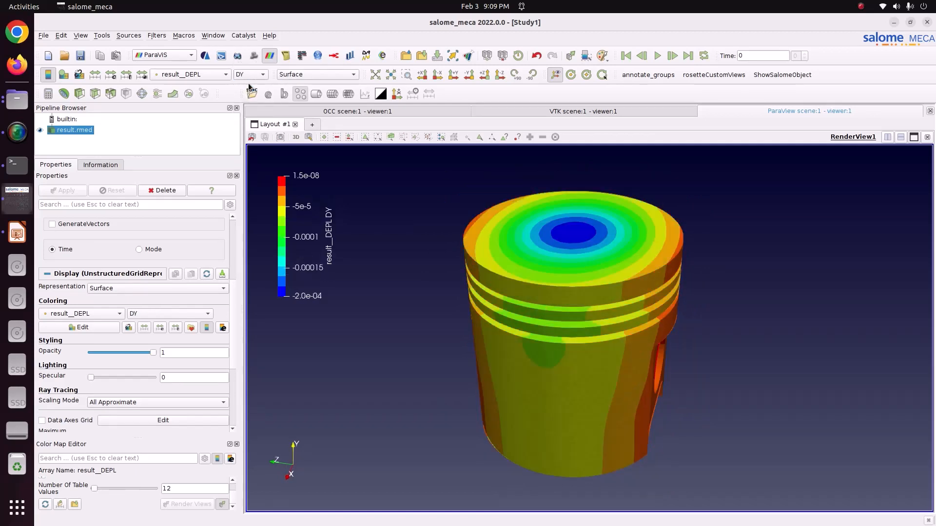
{"action": "left_click", "coordinate": [249, 74]}
{"action": "left_click", "coordinate": [249, 88]}
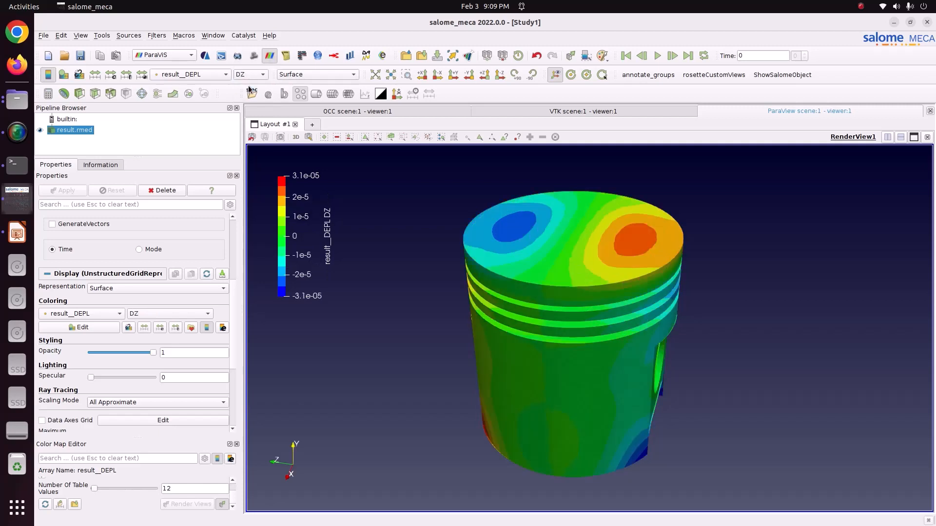
{"action": "left_click", "coordinate": [249, 74]}
{"action": "left_click", "coordinate": [248, 65]}
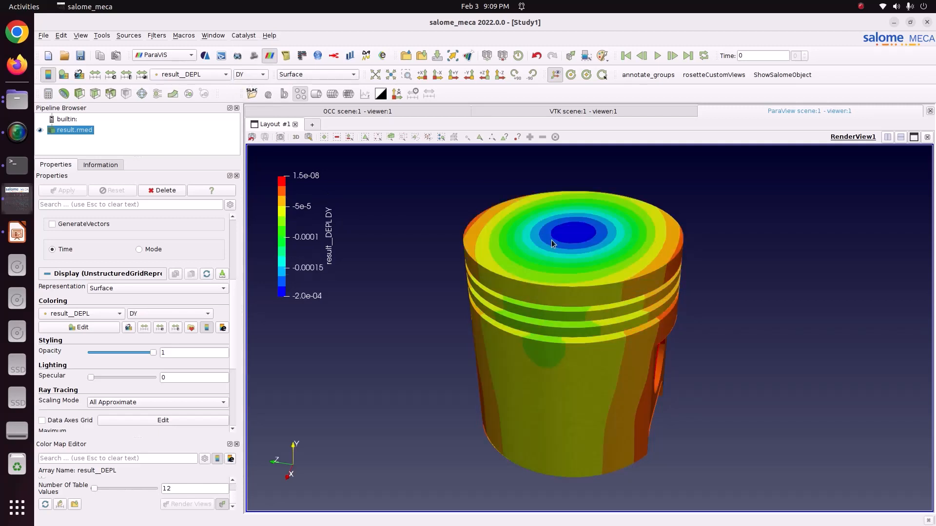
{"action": "left_click_drag", "start_coordinate": [552, 240], "coordinate": [517, 247]}
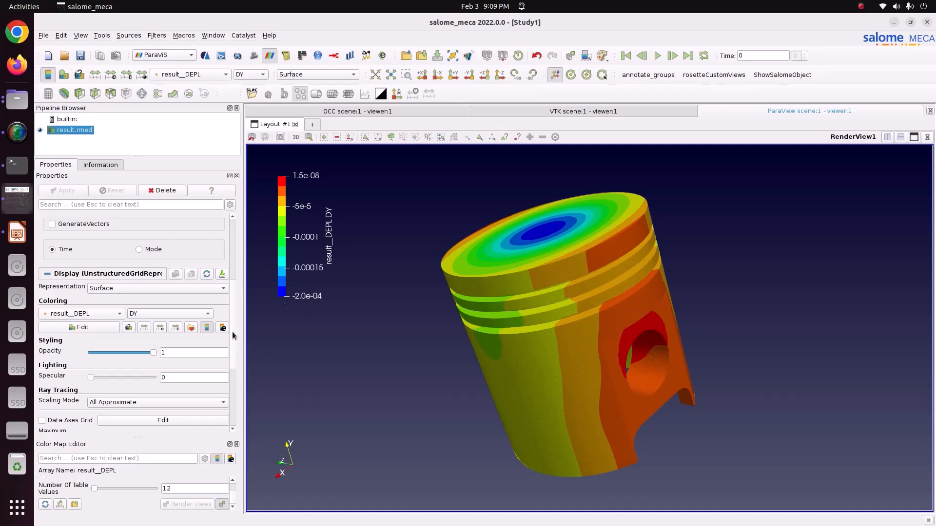
- Add a Warp By Vector filter to result.rmed using result__DEPL with a scale factor of about 19.5
{"action": "left_click", "coordinate": [172, 91]}
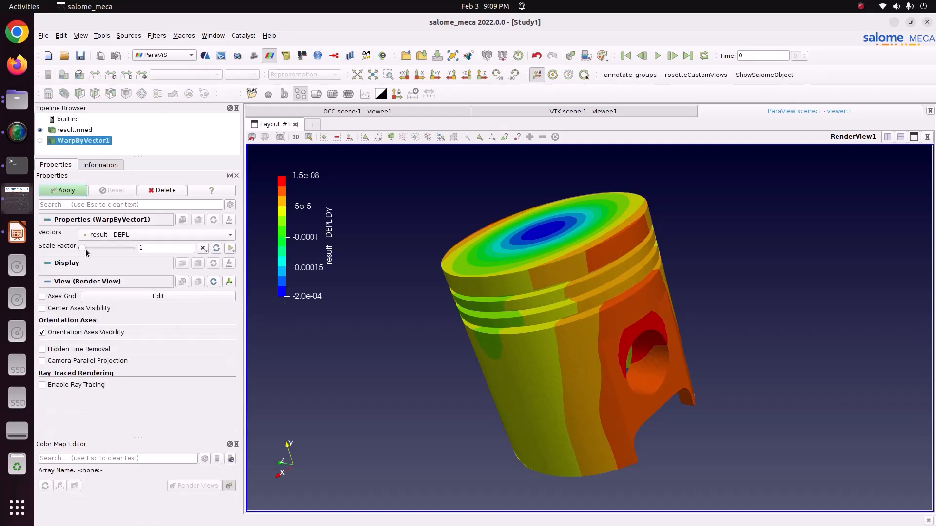
{"action": "left_click_drag", "start_coordinate": [86, 252], "coordinate": [92, 250]}
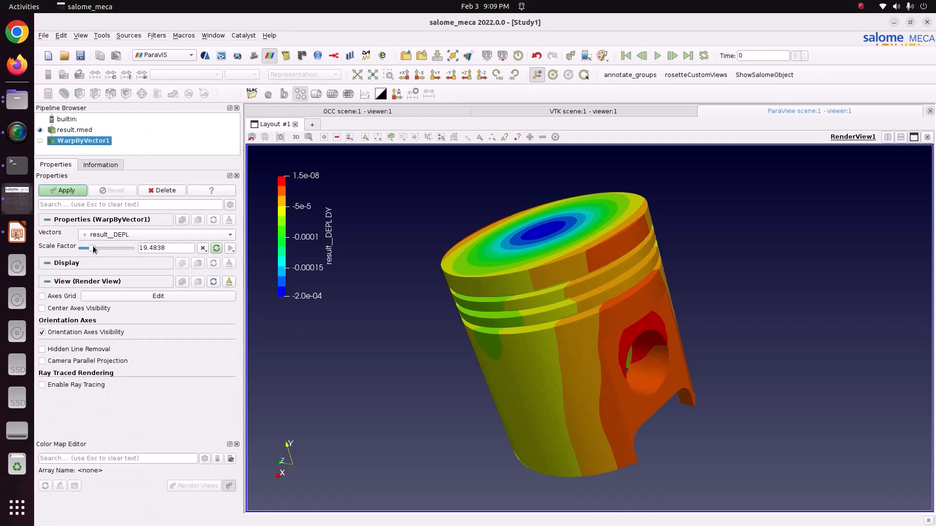
{"action": "left_click", "coordinate": [73, 192]}
{"action": "left_click_drag", "start_coordinate": [345, 288], "coordinate": [536, 327]}
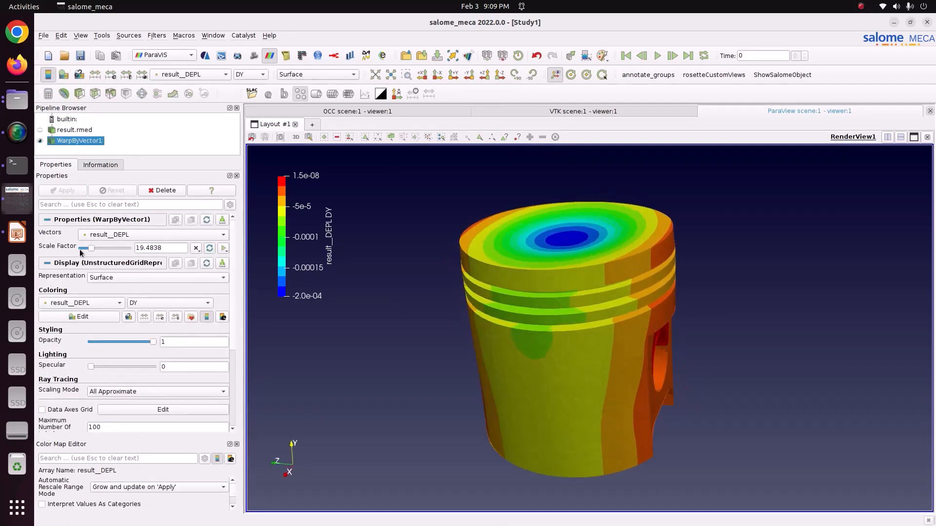
- Increase the warp scale factor to about 33.4 and inspect the deformed piston around its pin hole
{"action": "left_click_drag", "start_coordinate": [91, 249], "coordinate": [98, 249]}
{"action": "left_click", "coordinate": [77, 193]}
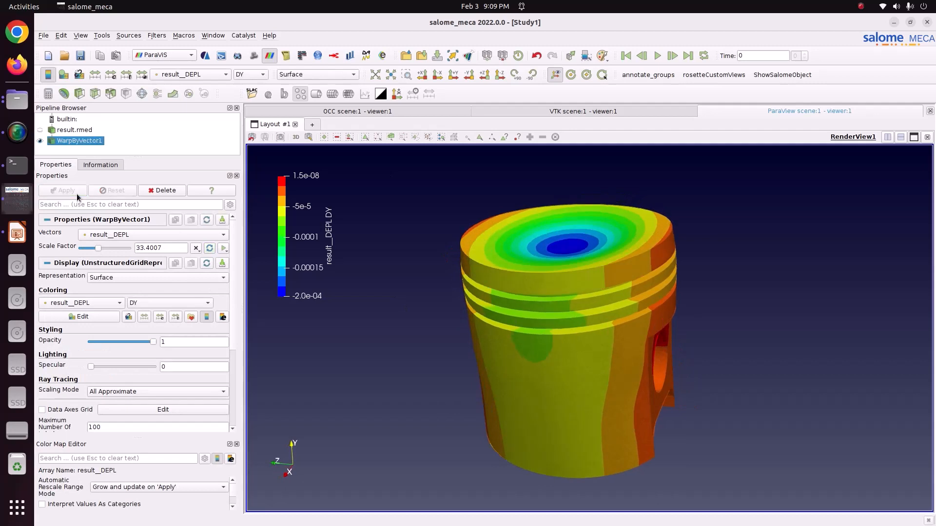
{"action": "left_click_drag", "start_coordinate": [447, 359], "coordinate": [490, 288]}
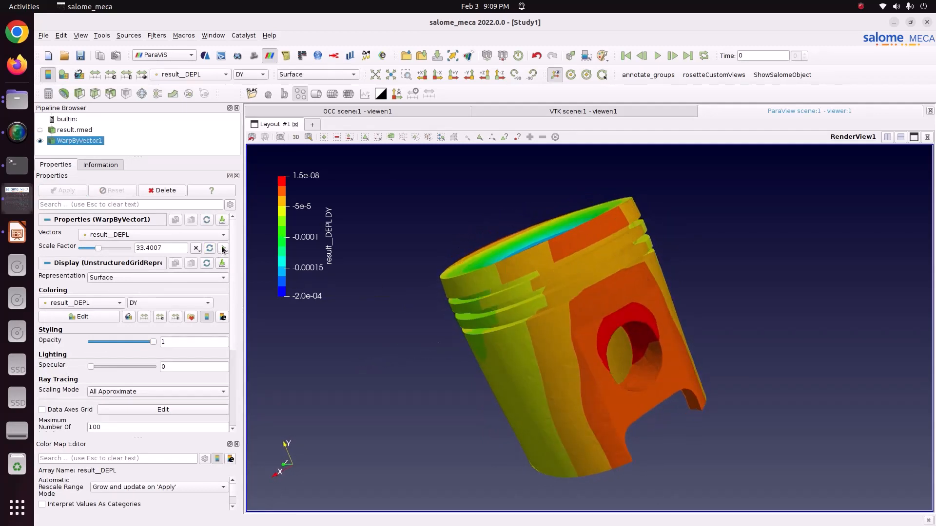
- Animate the warp scale factor from 0 to 30 with keyframes at times 0 and 1, and change the number of frames
{"action": "left_click", "coordinate": [253, 259]}
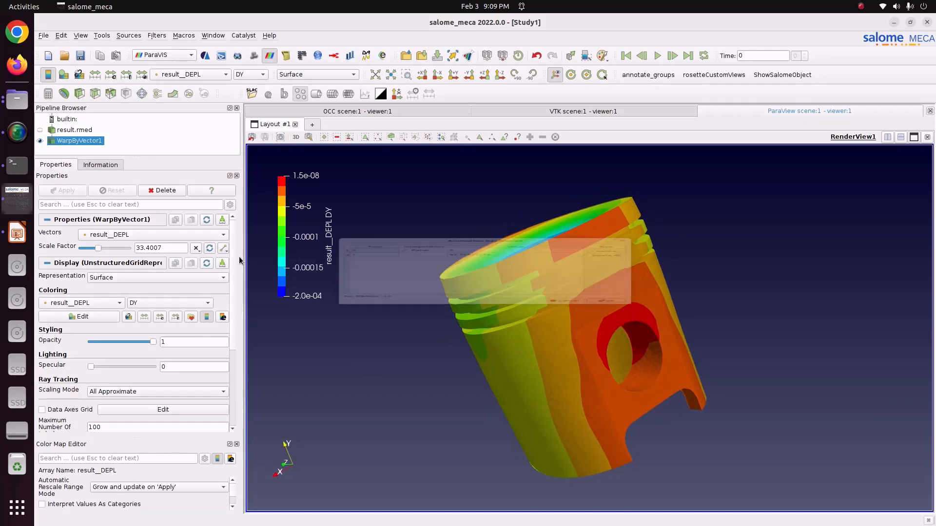
{"action": "left_click", "coordinate": [500, 220]}
{"action": "left_click", "coordinate": [499, 219]}
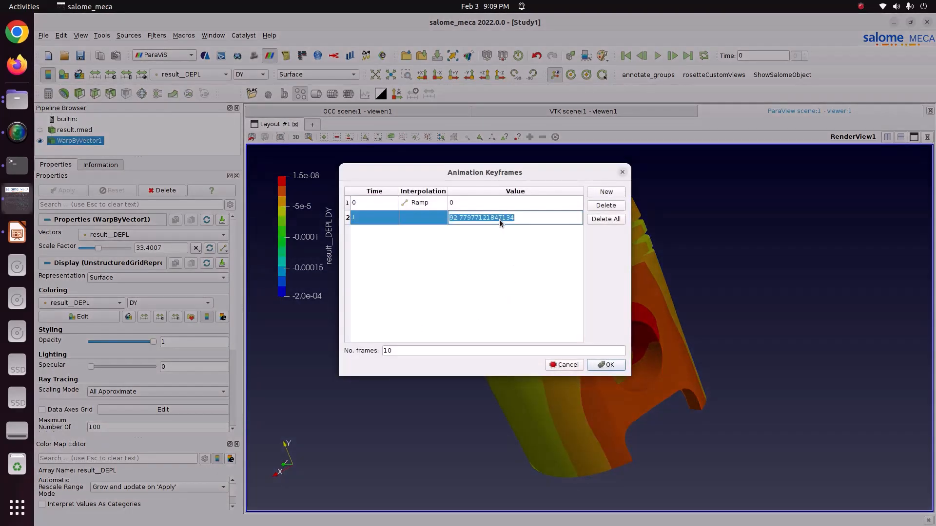
{"action": "type", "text": "30"}
{"action": "left_click", "coordinate": [424, 351]}
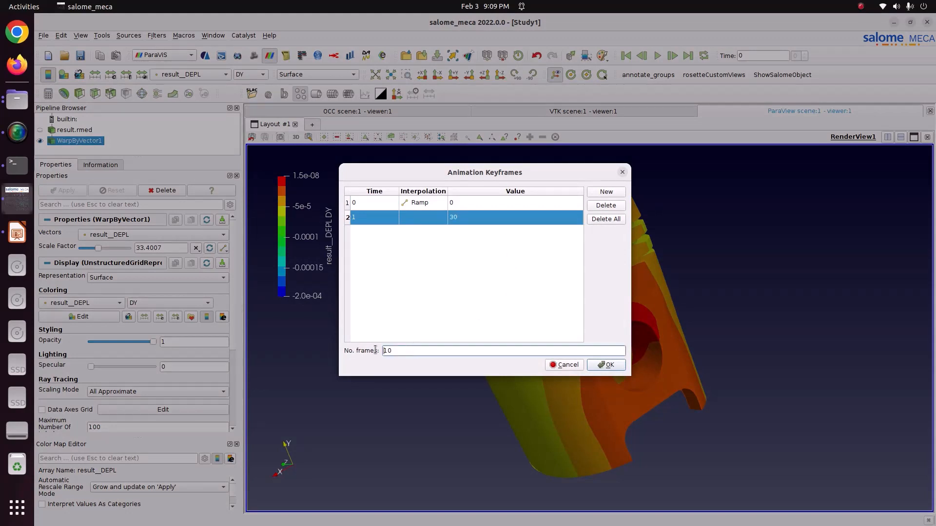
{"action": "double_click", "coordinate": [424, 351]}
{"action": "left_click", "coordinate": [606, 365]}
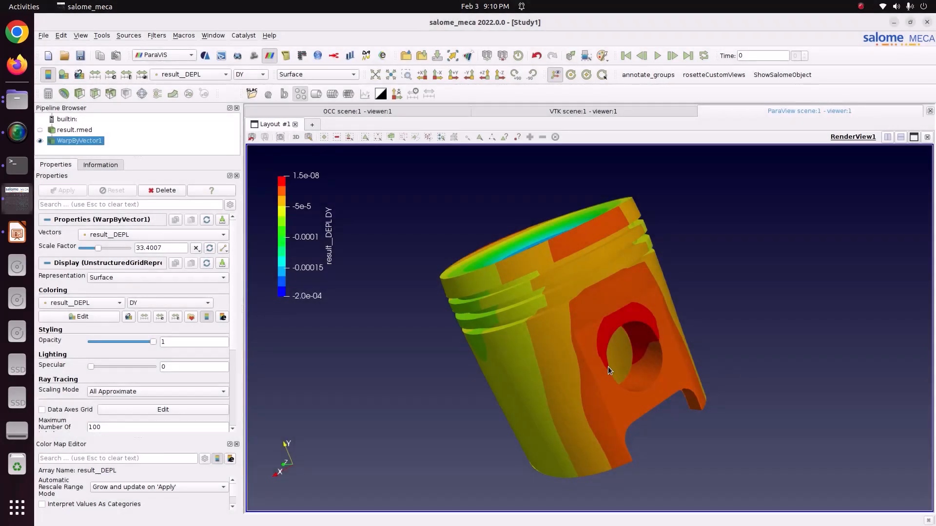
- Play the piston's deformation animation once and in a loop, turn looping off and return to the first frame
{"action": "left_click", "coordinate": [620, 56]}
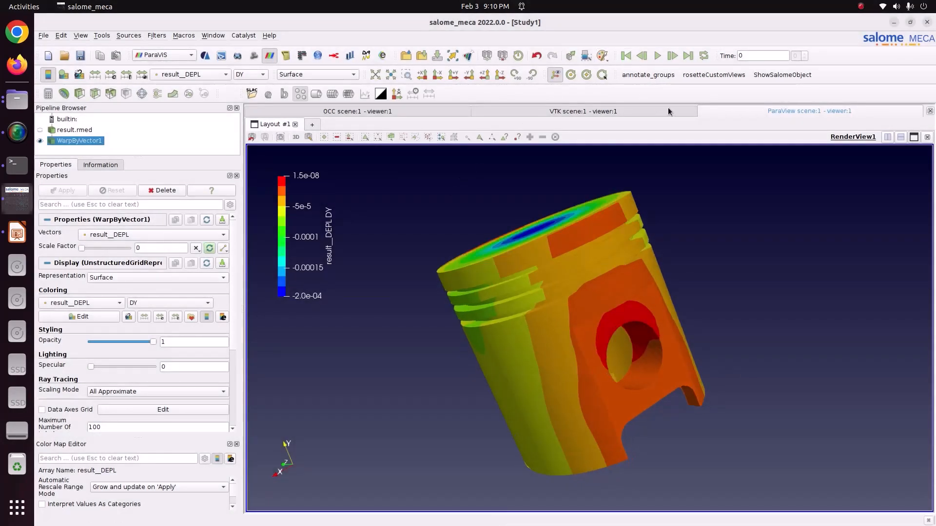
{"action": "left_click", "coordinate": [657, 55]}
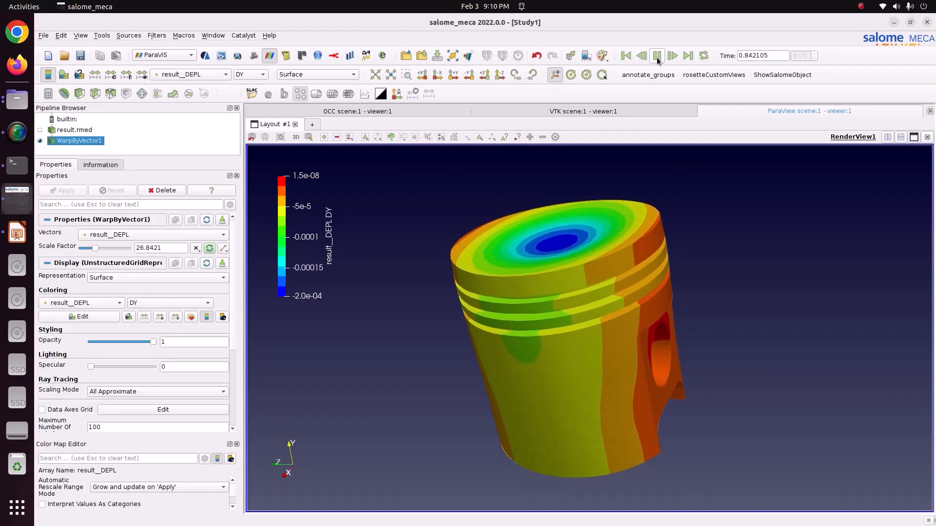
{"action": "left_click", "coordinate": [703, 55]}
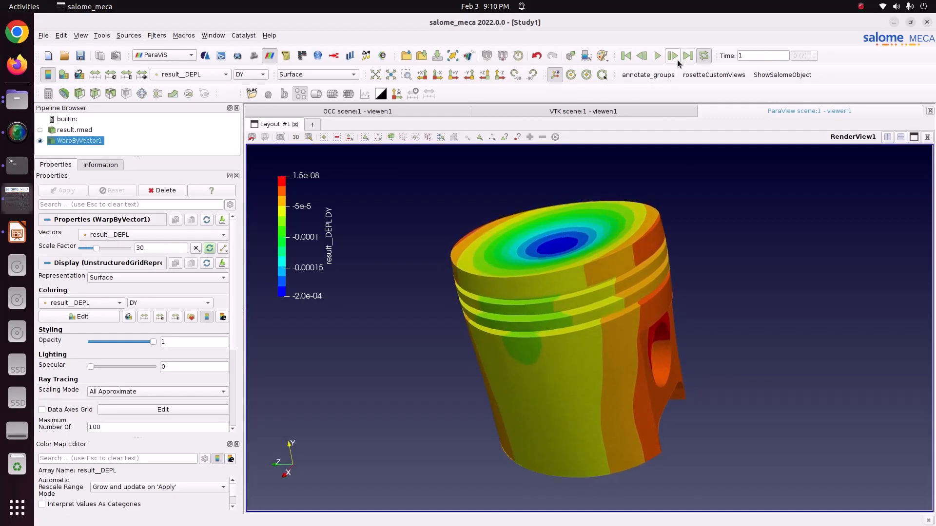
{"action": "left_click", "coordinate": [656, 55]}
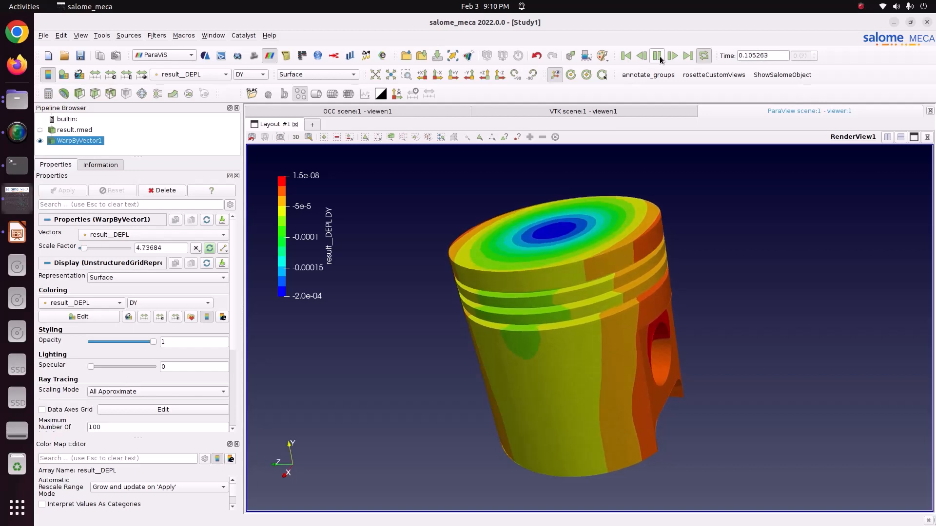
{"action": "left_click", "coordinate": [704, 57]}
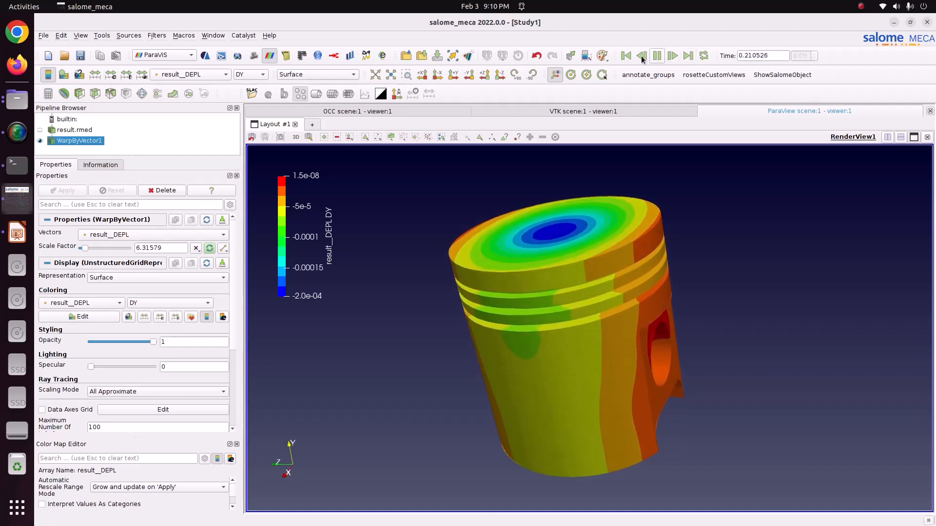
{"action": "left_click", "coordinate": [630, 59]}
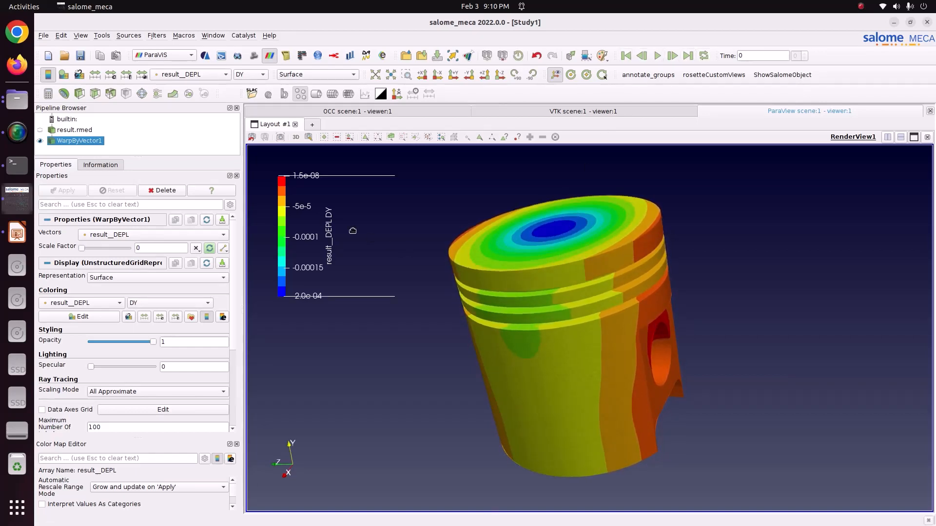
- Color the warped piston by result__SIEQ_NOEU magnitude and move the color legend to the left of the crown
{"action": "left_click", "coordinate": [177, 74]}
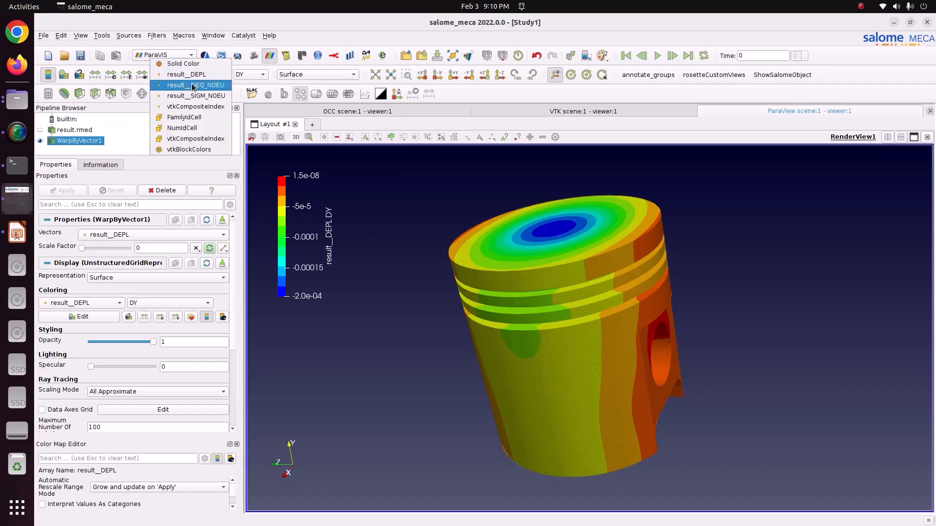
{"action": "left_click", "coordinate": [192, 84]}
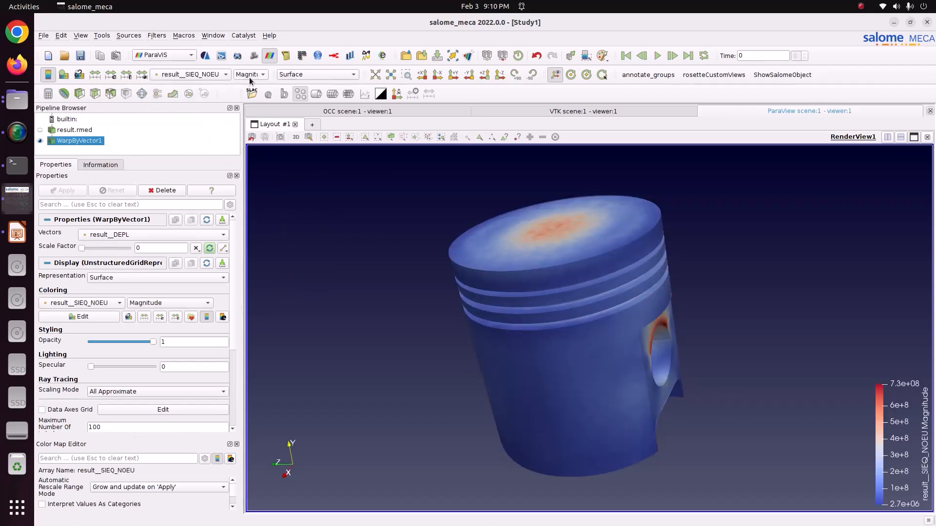
{"action": "left_click_drag", "start_coordinate": [911, 446], "coordinate": [342, 235]}
- Apply the Blue to Red Rainbow preset from the Rainbow group to the result__SIEQ_NOEU color map
{"action": "left_click", "coordinate": [191, 317]}
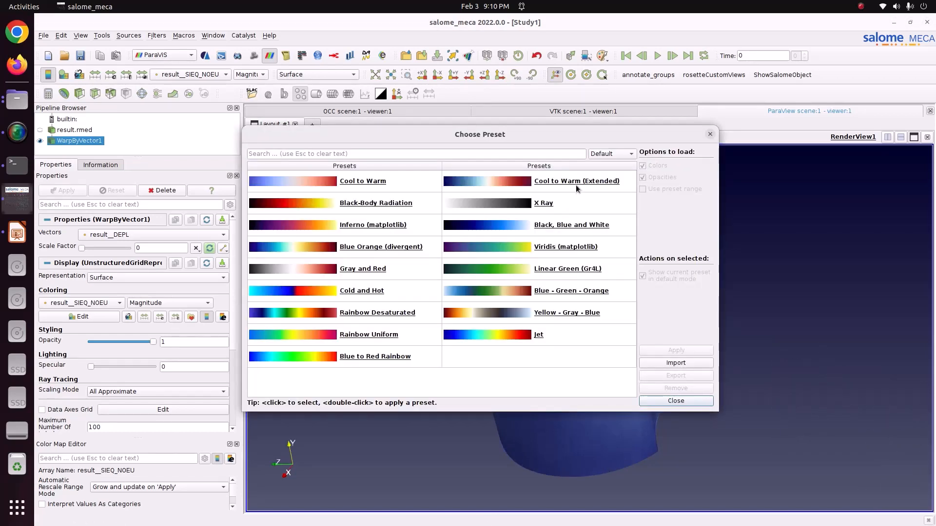
{"action": "left_click", "coordinate": [594, 154]}
{"action": "left_click", "coordinate": [604, 186]}
{"action": "left_click", "coordinate": [569, 202]}
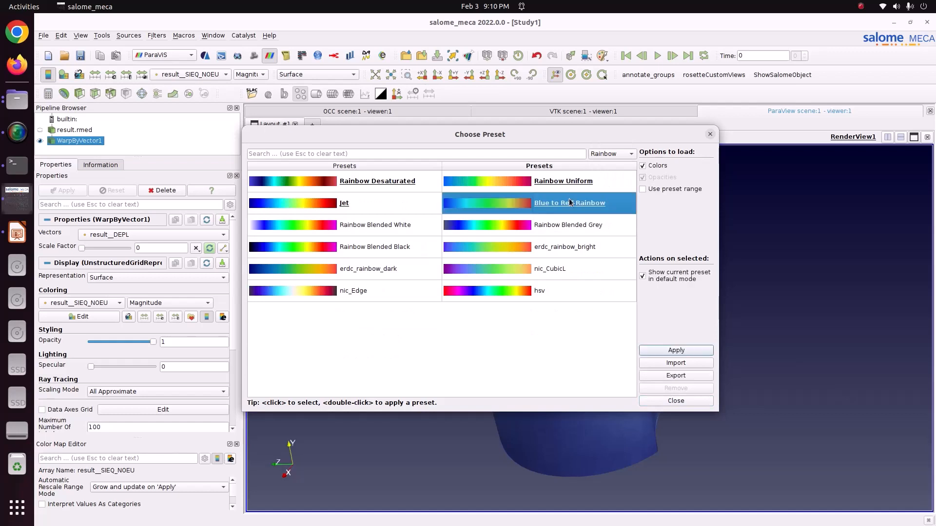
{"action": "left_click", "coordinate": [666, 352]}
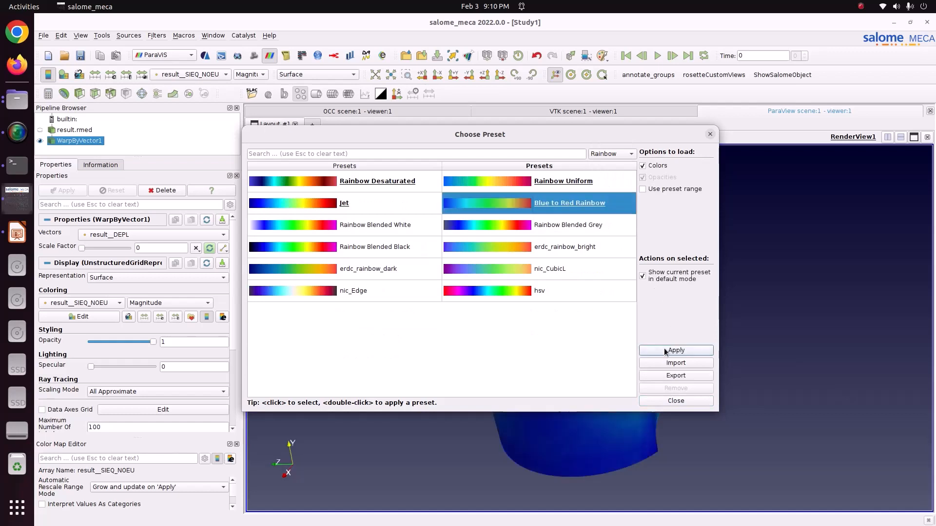
{"action": "left_click", "coordinate": [672, 402]}
- Set the number of table values in the result__SIEQ_NOEU color map to 12
{"action": "scroll", "coordinate": [234, 496], "scroll_direction": "down", "scroll_amount": 10}
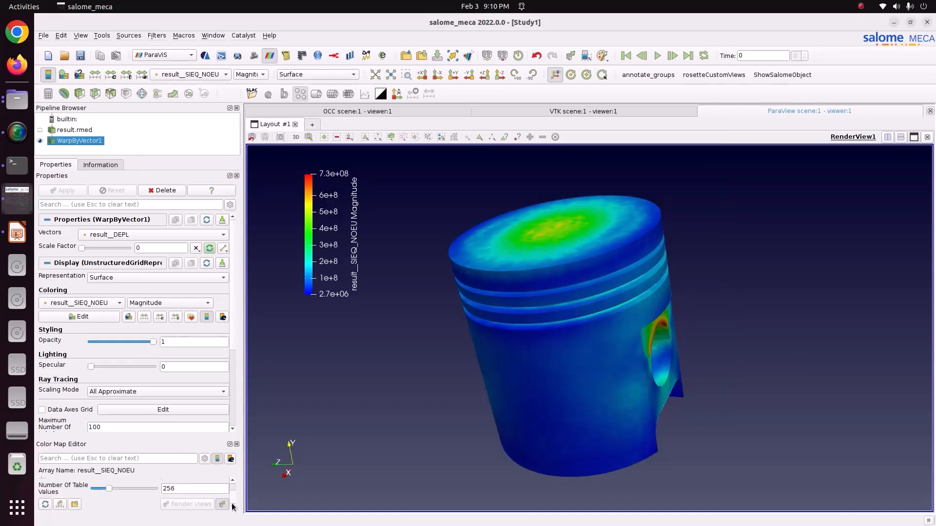
{"action": "double_click", "coordinate": [204, 488]}
{"action": "type", "text": "12"}
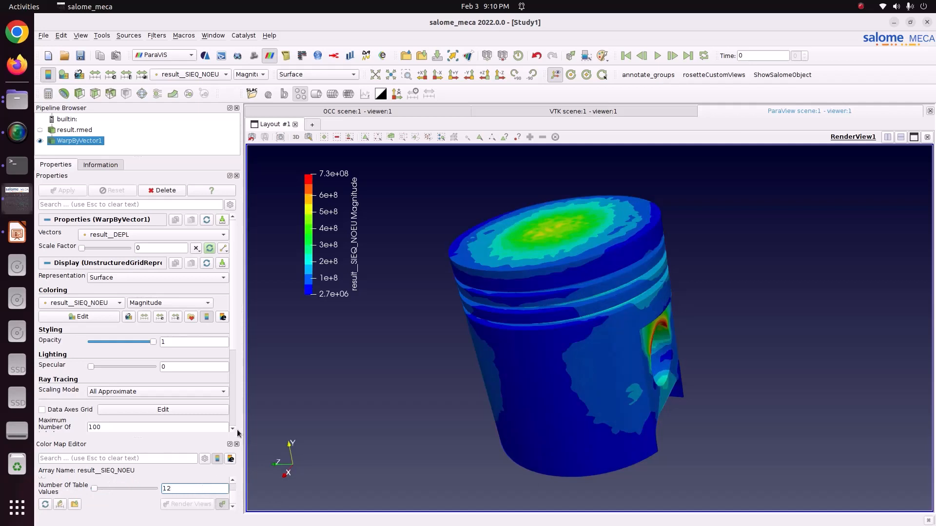
- Color the warped piston by the VMIS component of result__SIEQ_NOEU and move the color legend clear of the piston
{"action": "left_click", "coordinate": [254, 76]}
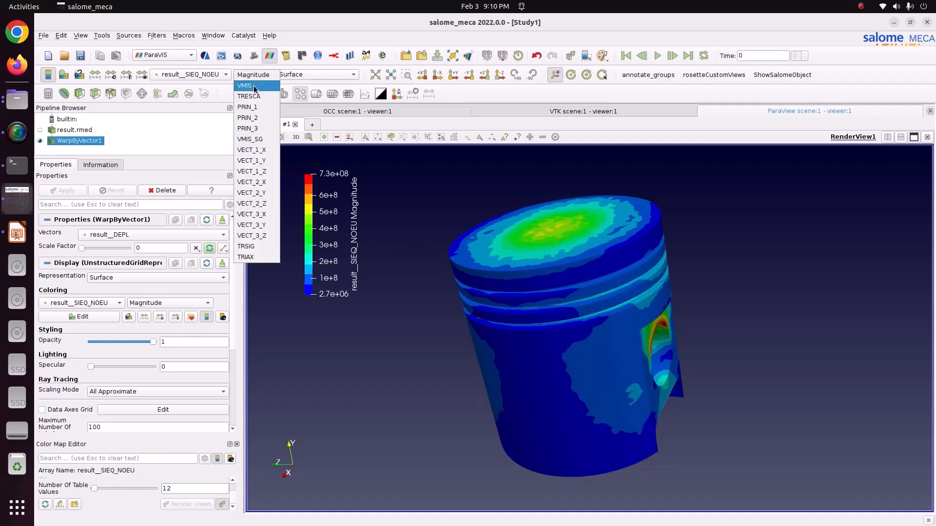
{"action": "left_click", "coordinate": [254, 87]}
{"action": "left_click_drag", "start_coordinate": [520, 290], "coordinate": [504, 359]}
{"action": "scroll", "coordinate": [473, 350], "scroll_direction": "up", "scroll_amount": 5}
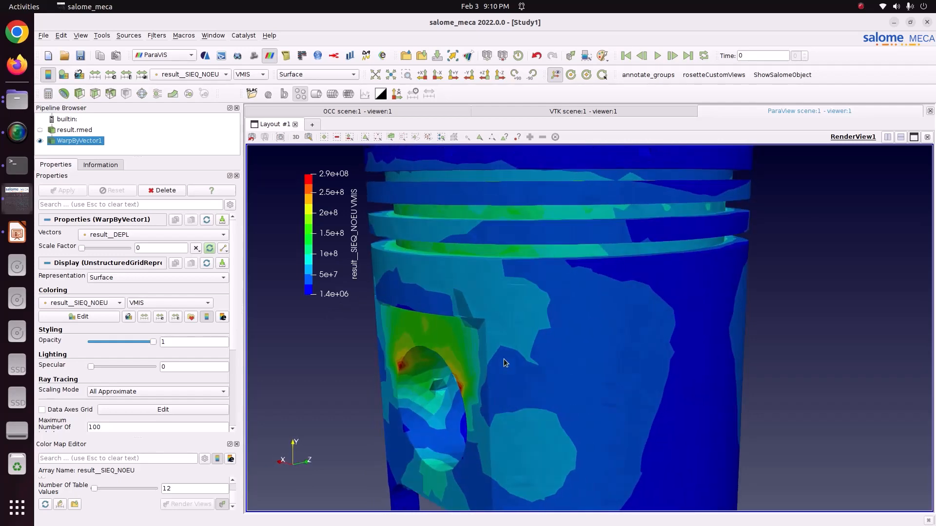
{"action": "left_click_drag", "start_coordinate": [563, 375], "coordinate": [695, 349]}
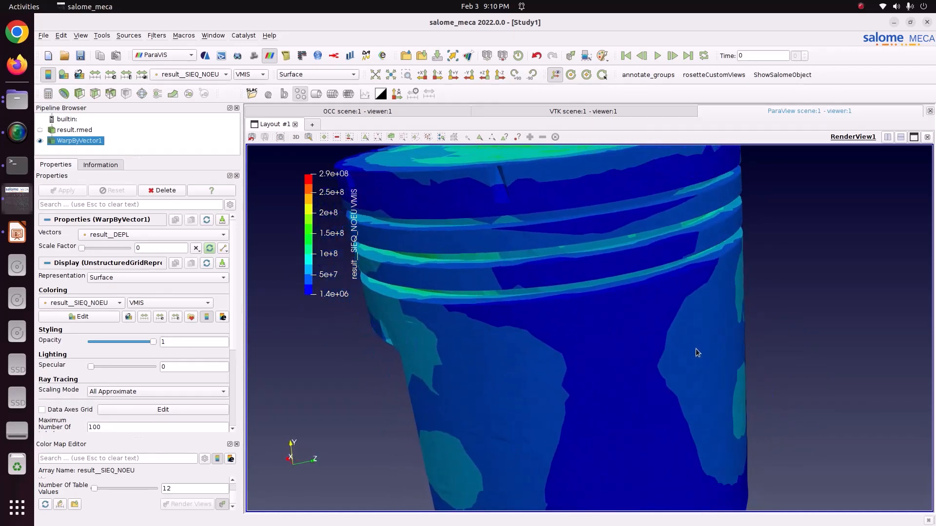
{"action": "left_click_drag", "start_coordinate": [334, 179], "coordinate": [283, 182]}
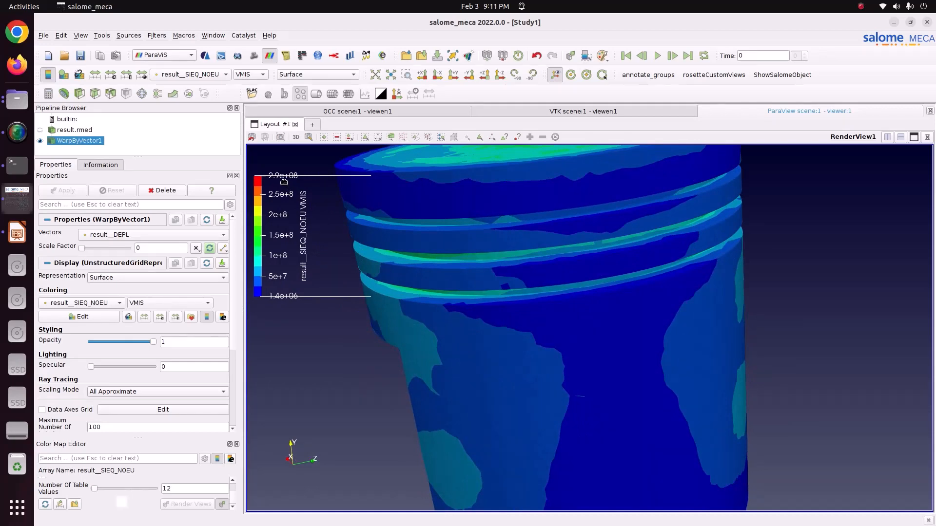
{"action": "scroll", "coordinate": [396, 266], "scroll_direction": "down", "scroll_amount": 1}
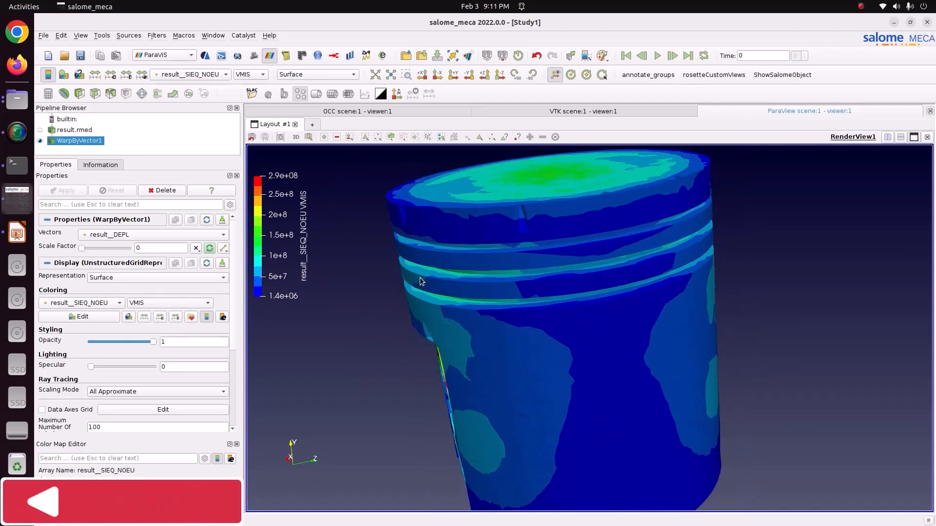
{"action": "left_click_drag", "start_coordinate": [420, 277], "coordinate": [429, 276]}
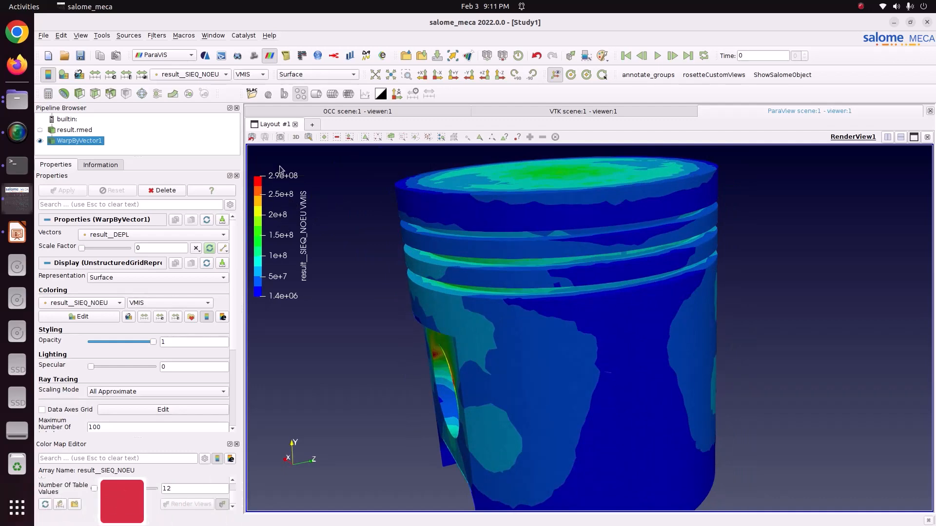
- Set the minimum of the VMIS color map's custom range to 250e6 and rescale with automatic rescaling disabled
{"action": "left_click", "coordinate": [111, 76]}
{"action": "double_click", "coordinate": [437, 276]}
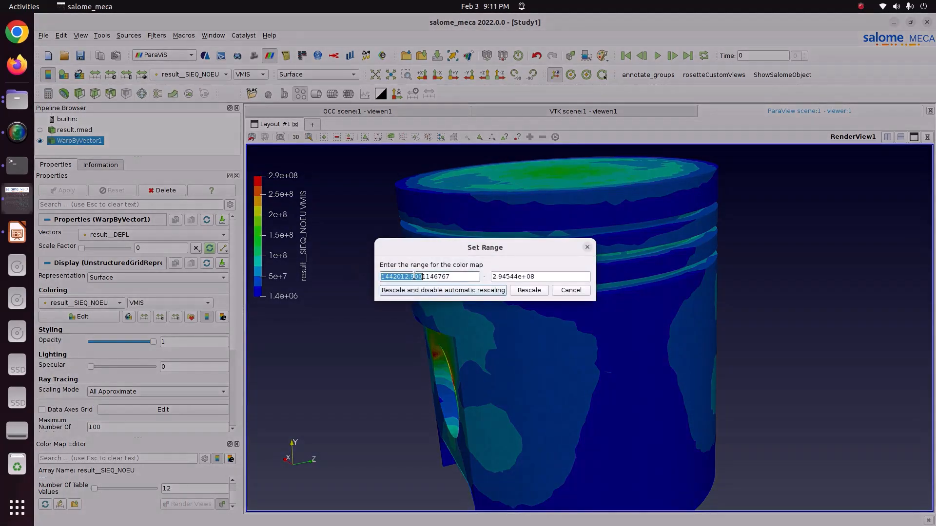
{"action": "type", "text": "250e6"}
{"action": "double_click", "coordinate": [575, 276]}
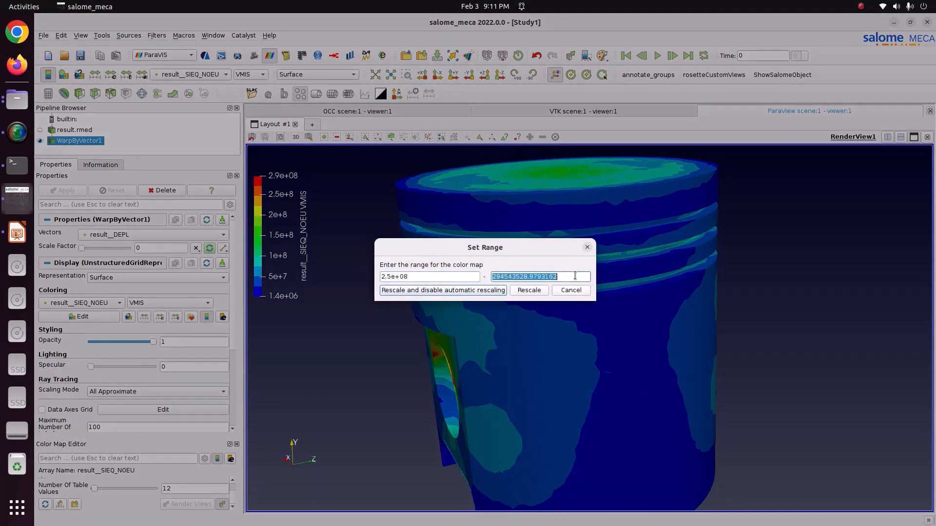
{"action": "left_click", "coordinate": [493, 291]}
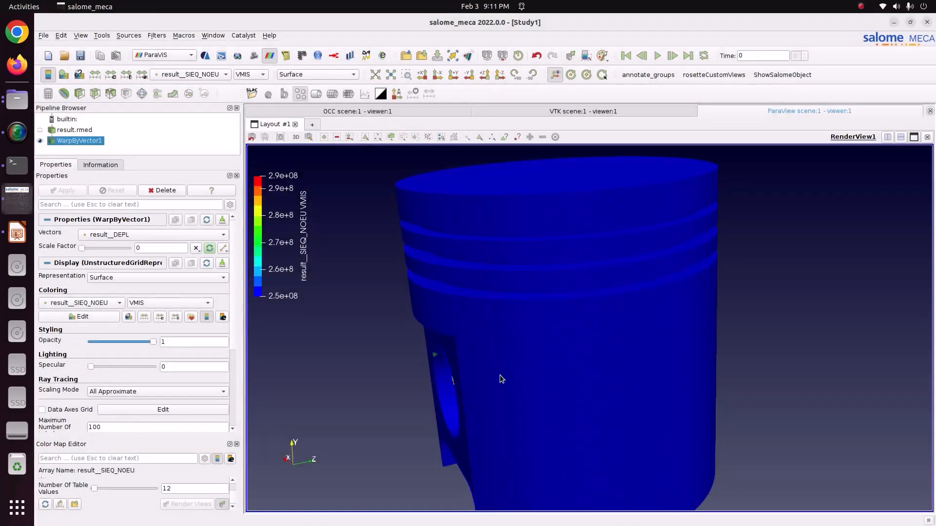
- Examine the edges of the piston's pin bore for regions where the VMIS stress exceeds 250e6
{"action": "left_click_drag", "start_coordinate": [499, 375], "coordinate": [680, 271]}
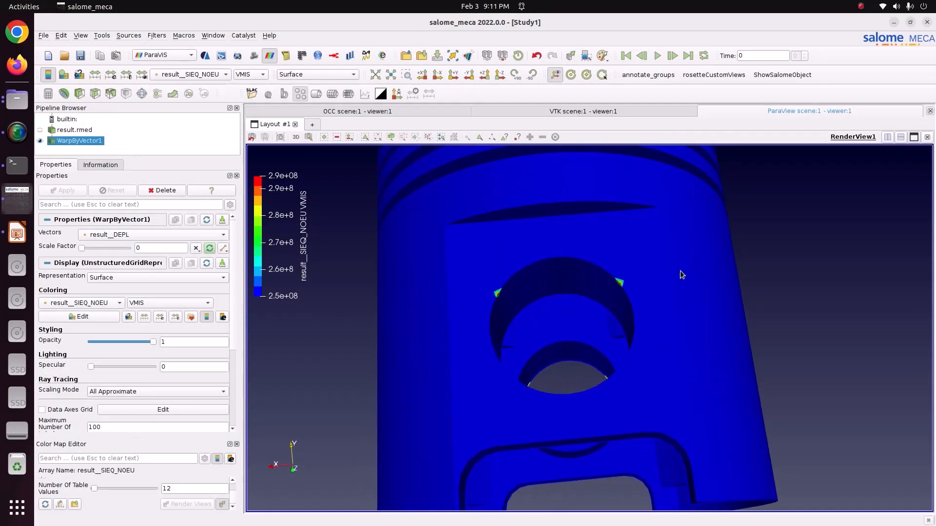
{"action": "scroll", "coordinate": [639, 283], "scroll_direction": "up", "scroll_amount": 3}
{"action": "left_click_drag", "start_coordinate": [618, 275], "coordinate": [653, 278]}
{"action": "scroll", "coordinate": [697, 277], "scroll_direction": "up", "scroll_amount": 3}
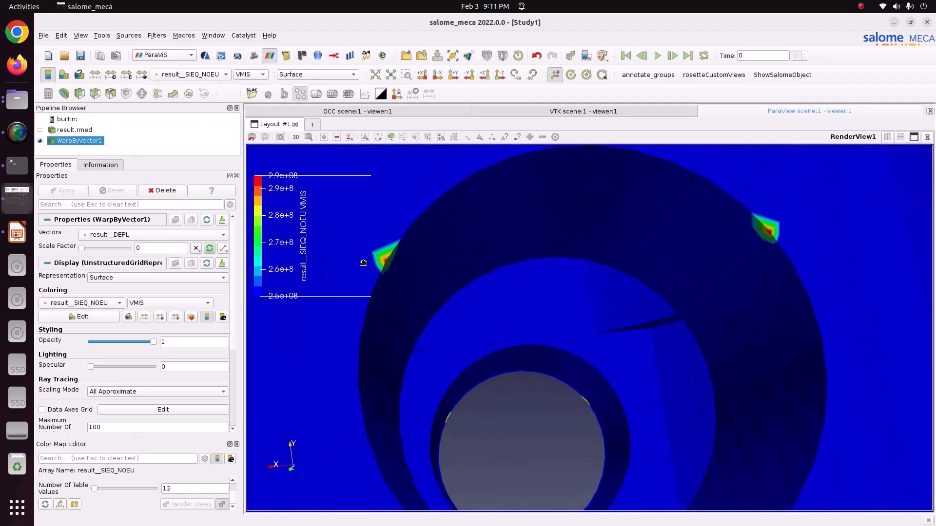
{"action": "left_click_drag", "start_coordinate": [405, 248], "coordinate": [602, 337]}
{"action": "scroll", "coordinate": [547, 311], "scroll_direction": "down", "scroll_amount": 3}
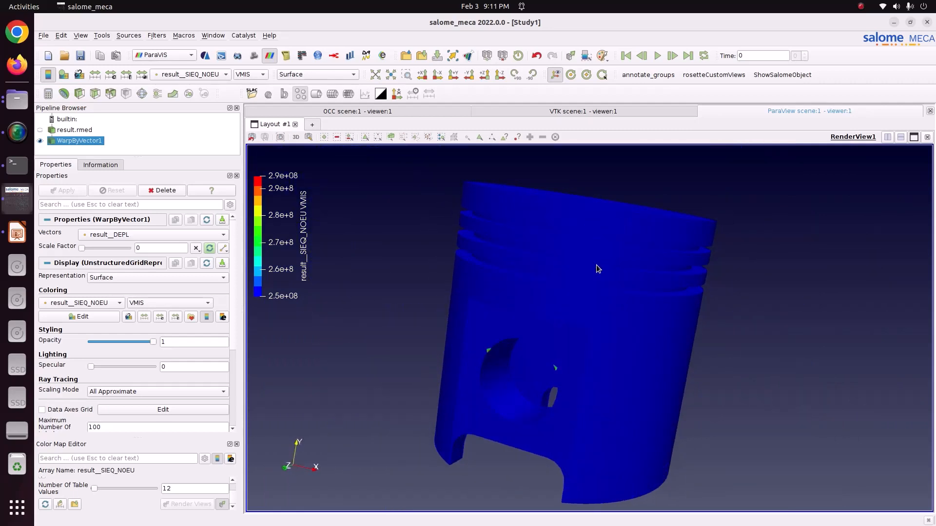
{"action": "left_click_drag", "start_coordinate": [597, 268], "coordinate": [593, 306]}
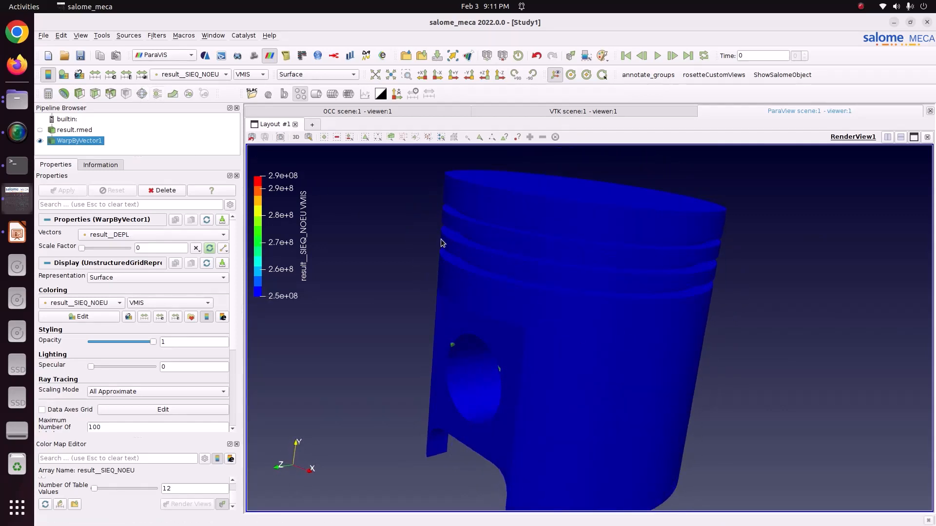
- Rescale the VMIS color map to the data range over all timesteps with automatic rescaling disabled
{"action": "left_click", "coordinate": [129, 76]}
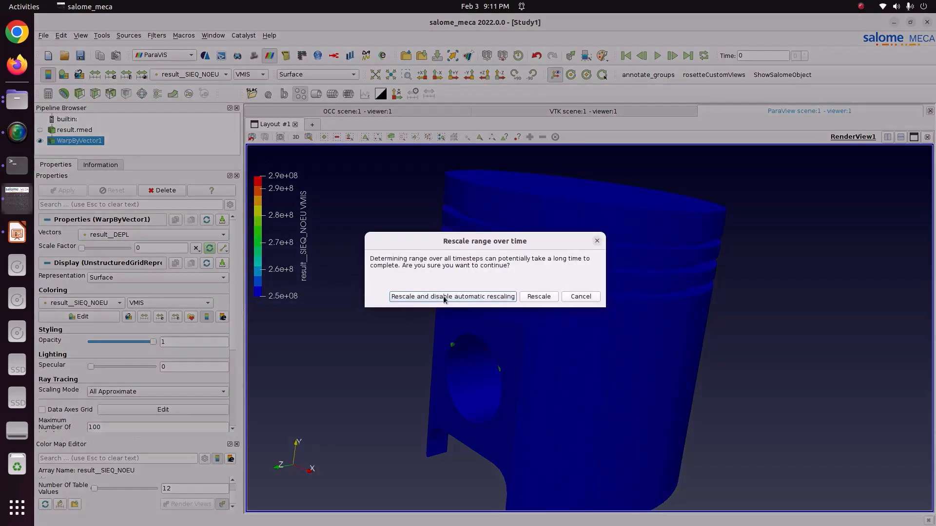
{"action": "left_click", "coordinate": [445, 297]}
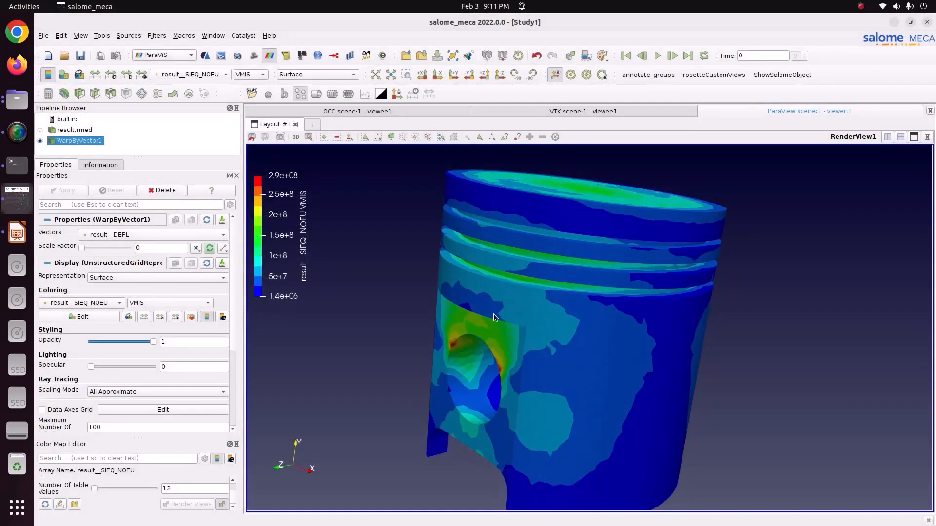
{"action": "left_click_drag", "start_coordinate": [493, 314], "coordinate": [623, 361]}
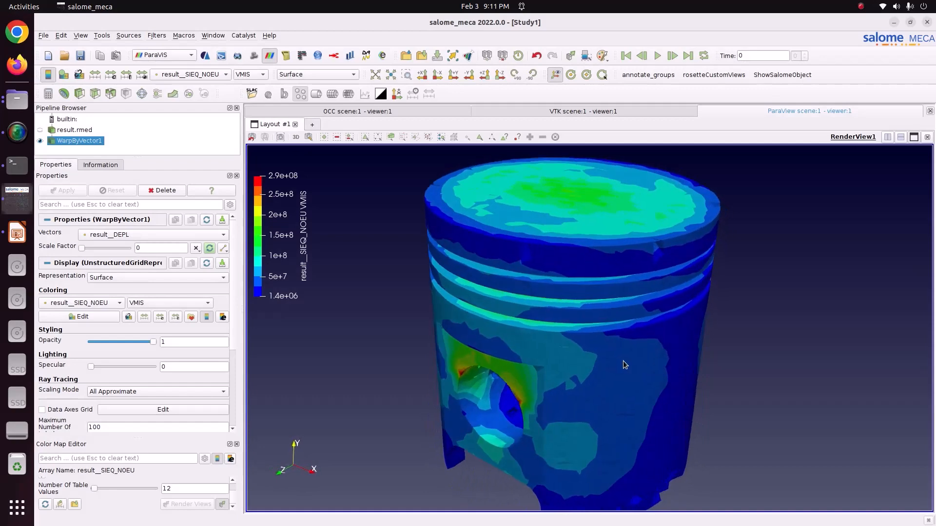
{"action": "scroll", "coordinate": [624, 361], "scroll_direction": "down", "scroll_amount": 3}
{"action": "middle_click_drag", "start_coordinate": [626, 364], "coordinate": [605, 359]}
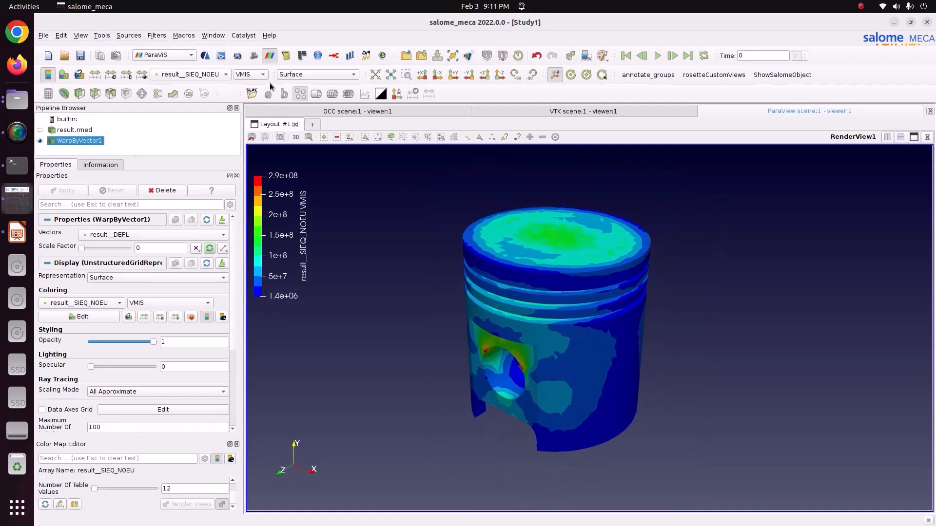
- View the piston colored by the TRESCA, PRIN_1, PRIN_2 and PRIN_3 components of result__SIEQ_NOEU in turn
{"action": "left_click", "coordinate": [253, 76]}
{"action": "left_click", "coordinate": [254, 85]}
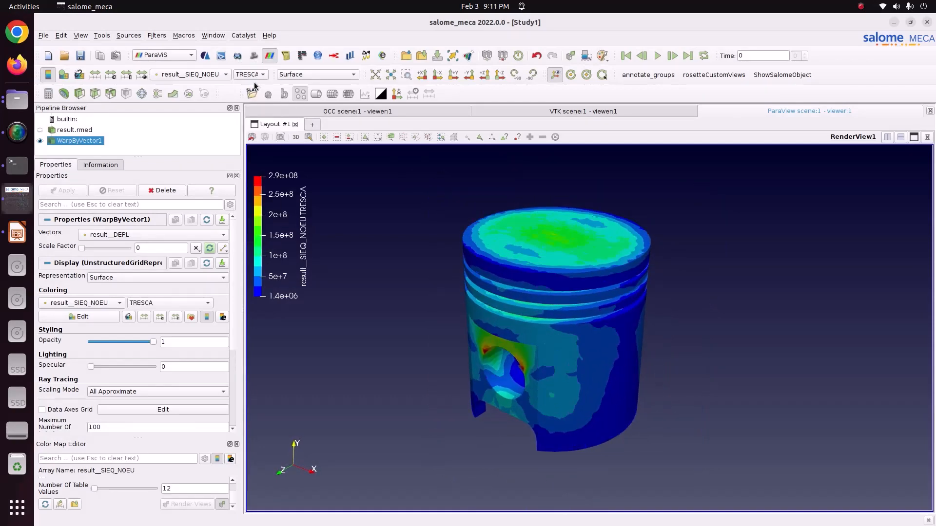
{"action": "left_click", "coordinate": [255, 76]}
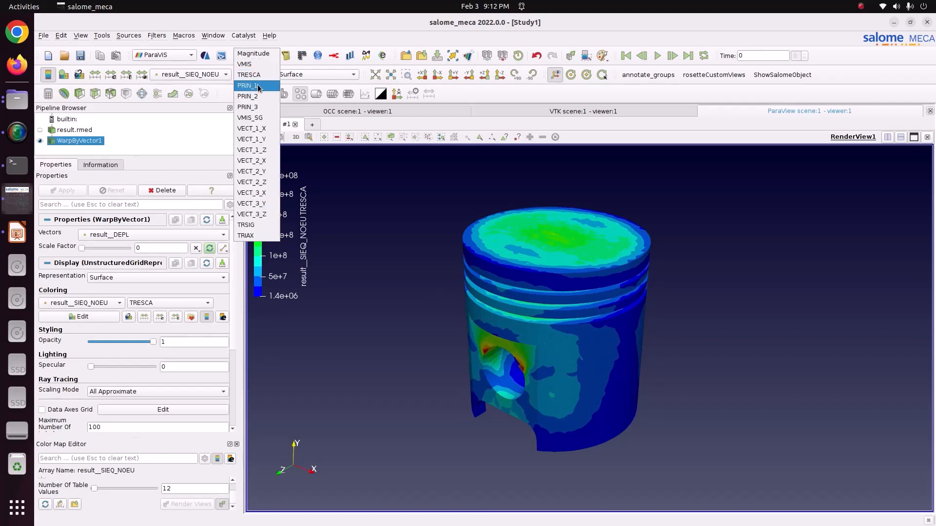
{"action": "left_click", "coordinate": [258, 88]}
{"action": "left_click", "coordinate": [253, 76]}
{"action": "left_click", "coordinate": [255, 85]}
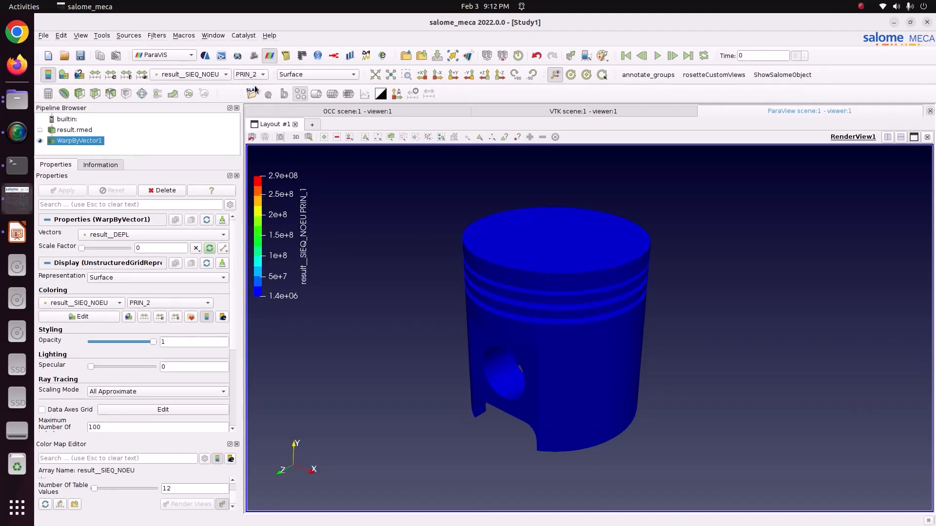
{"action": "left_click", "coordinate": [254, 76]}
{"action": "left_click", "coordinate": [253, 85]}
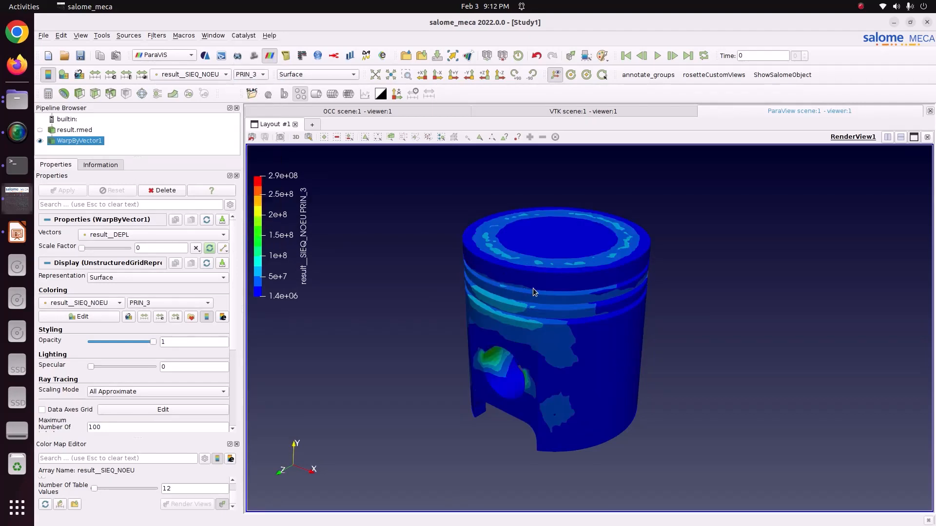
{"action": "left_click_drag", "start_coordinate": [533, 288], "coordinate": [608, 302]}
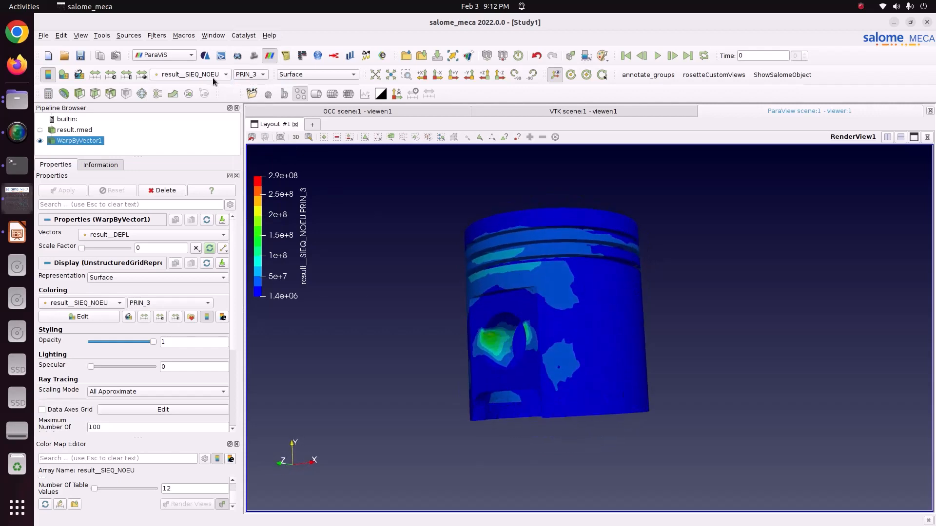
- Return the piston's coloring to the VMIS component and inspect the stress distribution on the crown and around the pin bore
{"action": "left_click", "coordinate": [255, 74]}
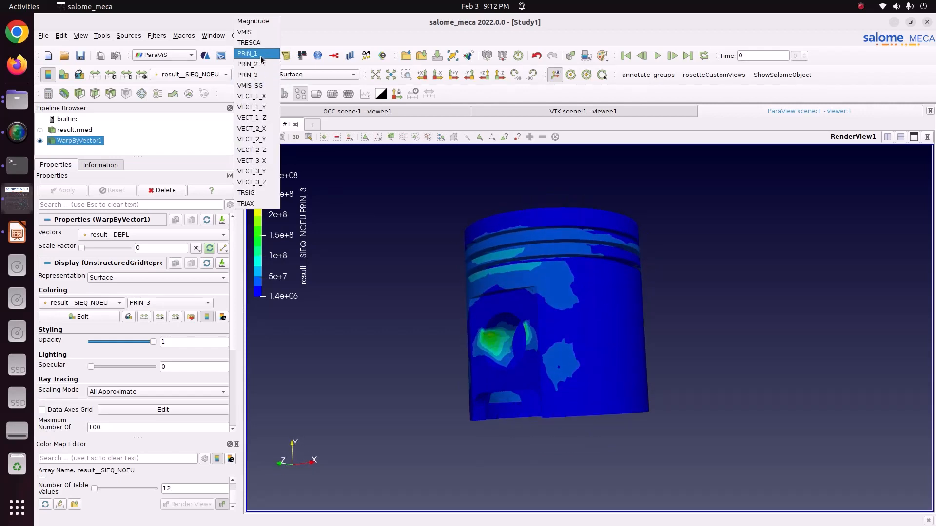
{"action": "left_click", "coordinate": [258, 31]}
{"action": "left_click_drag", "start_coordinate": [497, 266], "coordinate": [604, 327]}
{"action": "left_click_drag", "start_coordinate": [557, 309], "coordinate": [514, 391]}
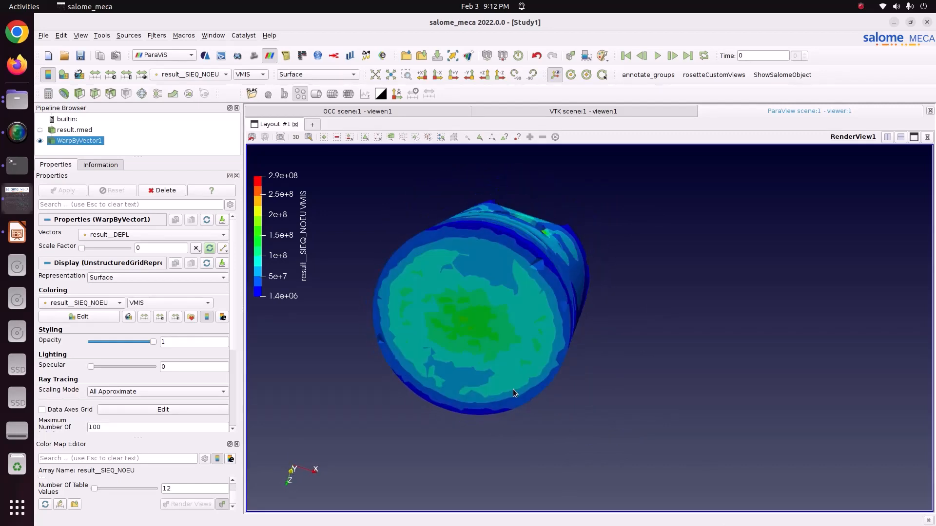
{"action": "left_click_drag", "start_coordinate": [496, 323], "coordinate": [491, 228]}
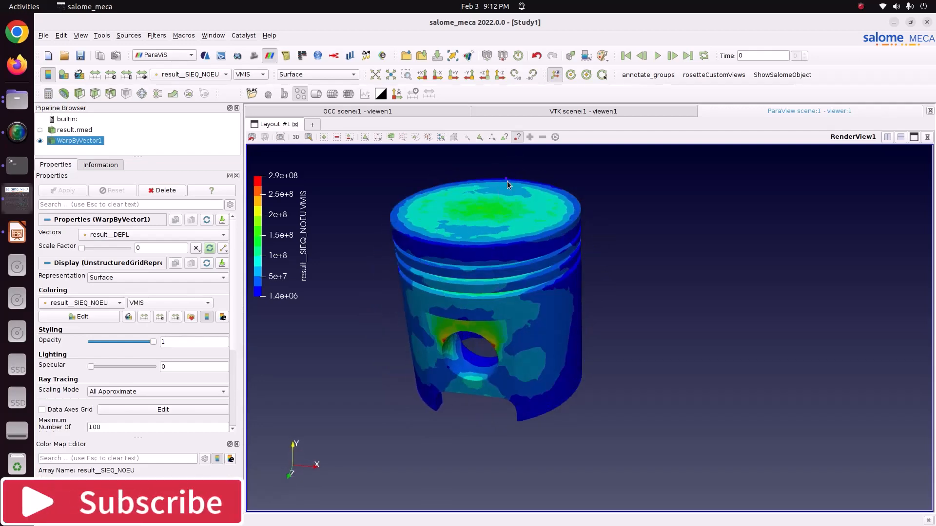
{"action": "mouse_move", "coordinate": [498, 209]}
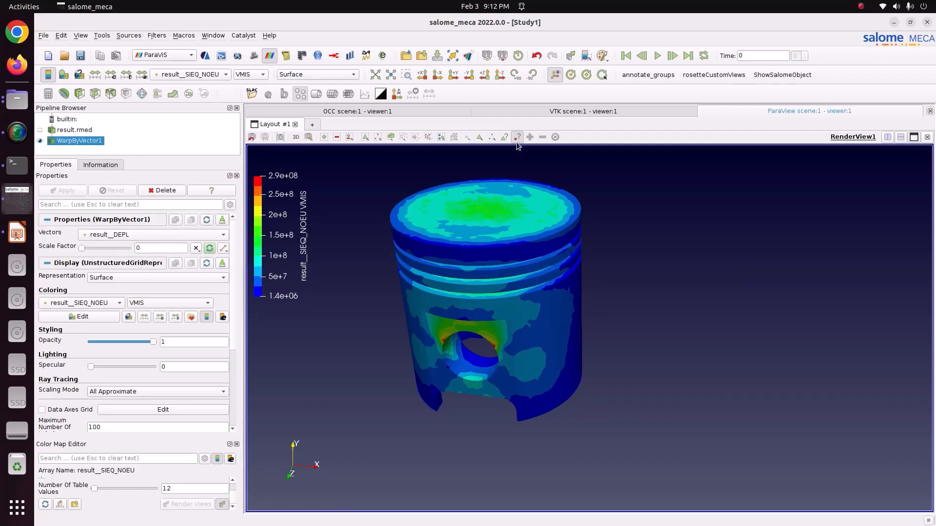
{"action": "middle_click_drag", "start_coordinate": [520, 214], "coordinate": [535, 227]}
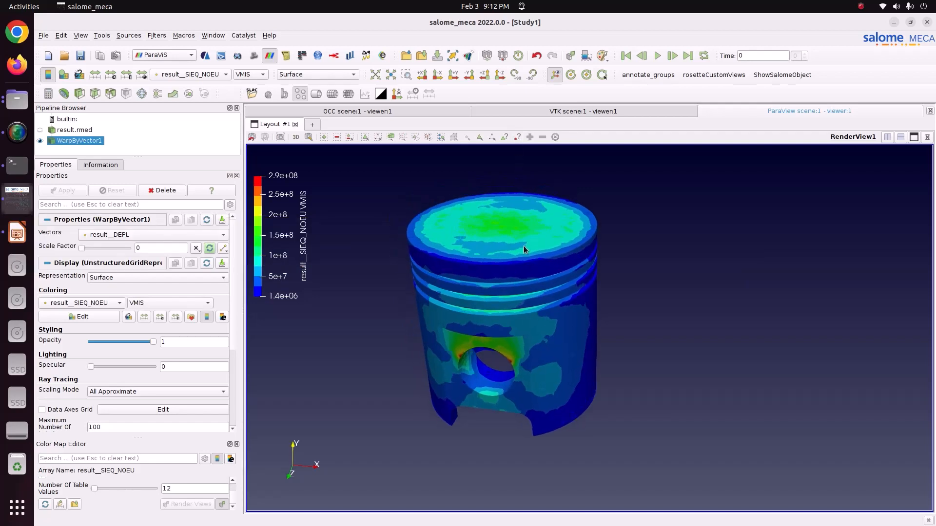